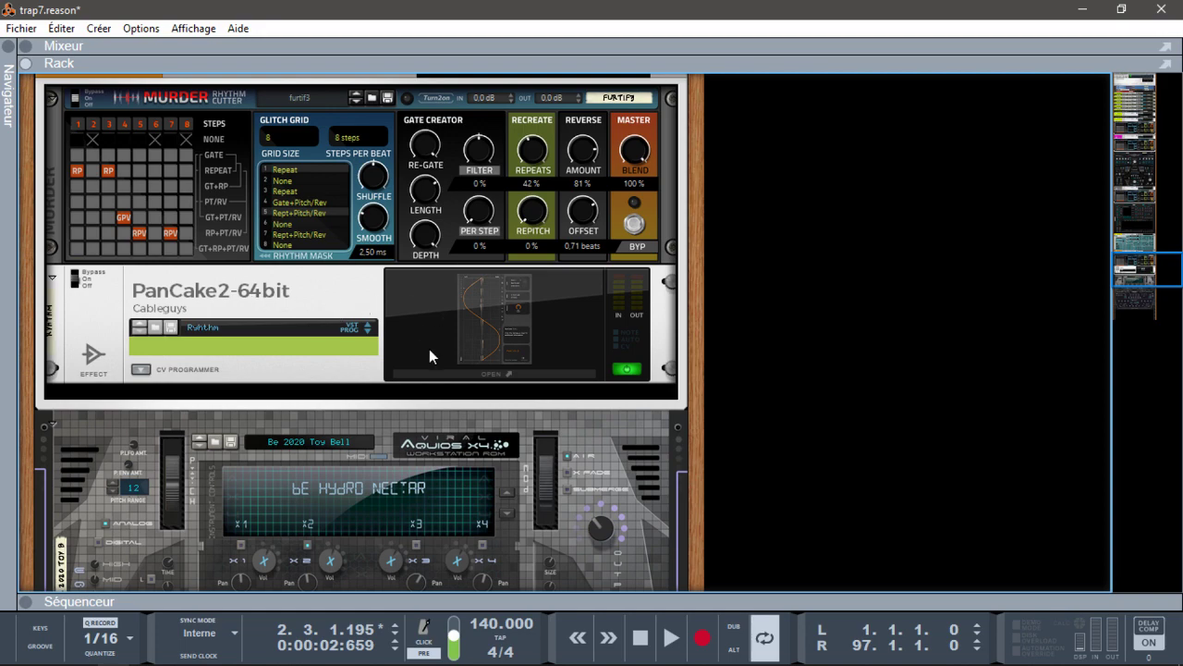
Step: Open the PanCake2 effect's editor to view its pan wave, then close it
click(431, 373)
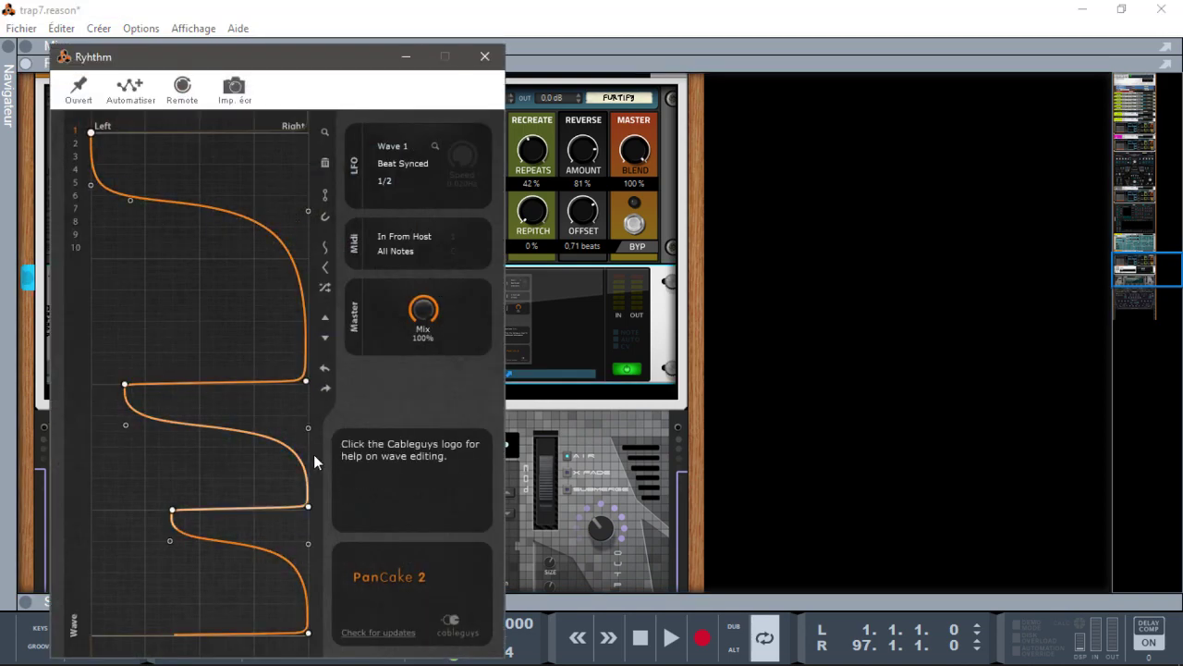
click(484, 56)
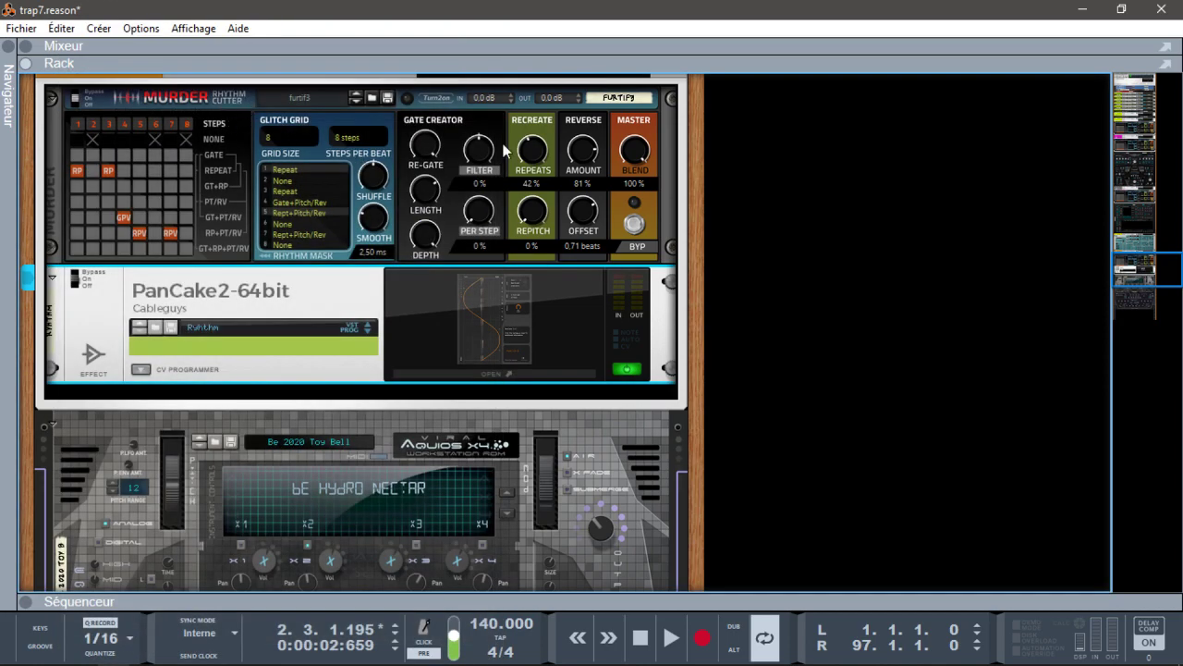
Step: Set the loop's right locator to bar 17 in the sequencer and return the playhead to the song start
drag(1137, 274, 1108, 130)
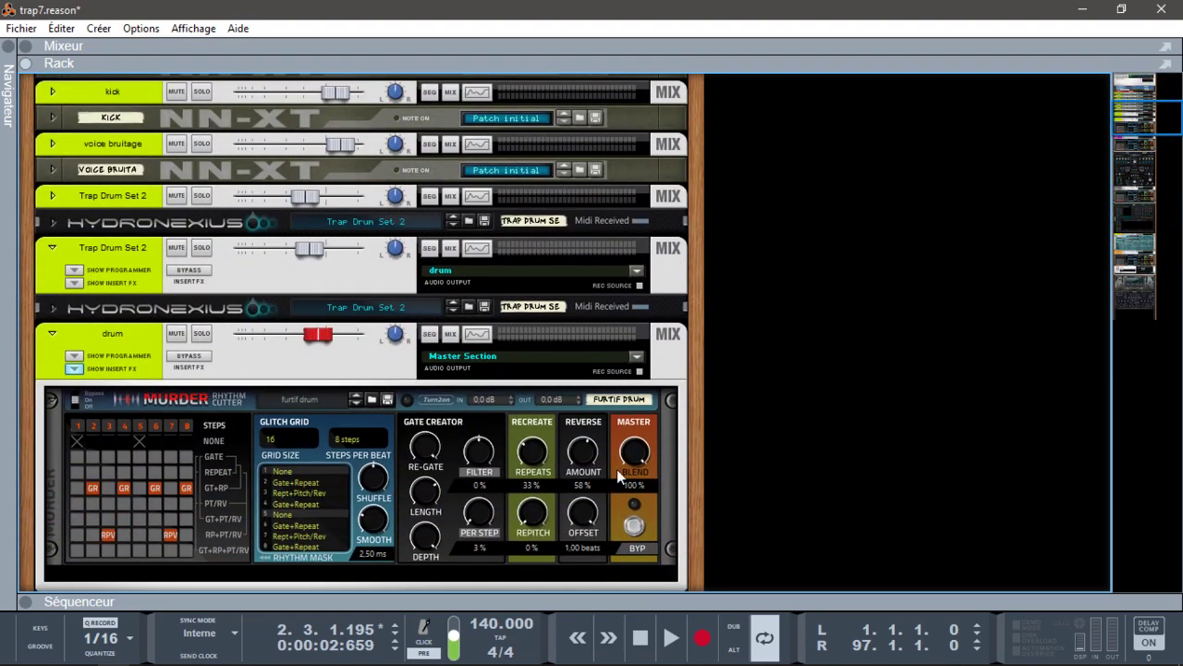
click(27, 602)
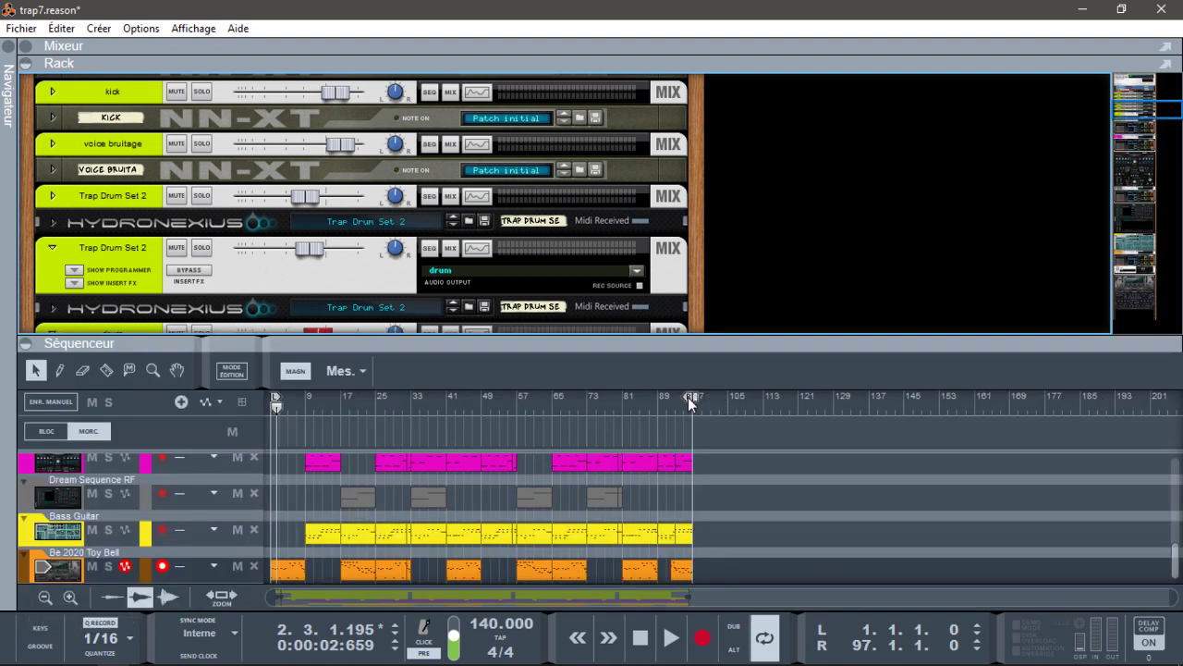
mouse_move(689, 400)
mouse_down()
mouse_move(337, 384)
mouse_move(276, 399)
mouse_move(308, 397)
mouse_up()
key(shift+Return)
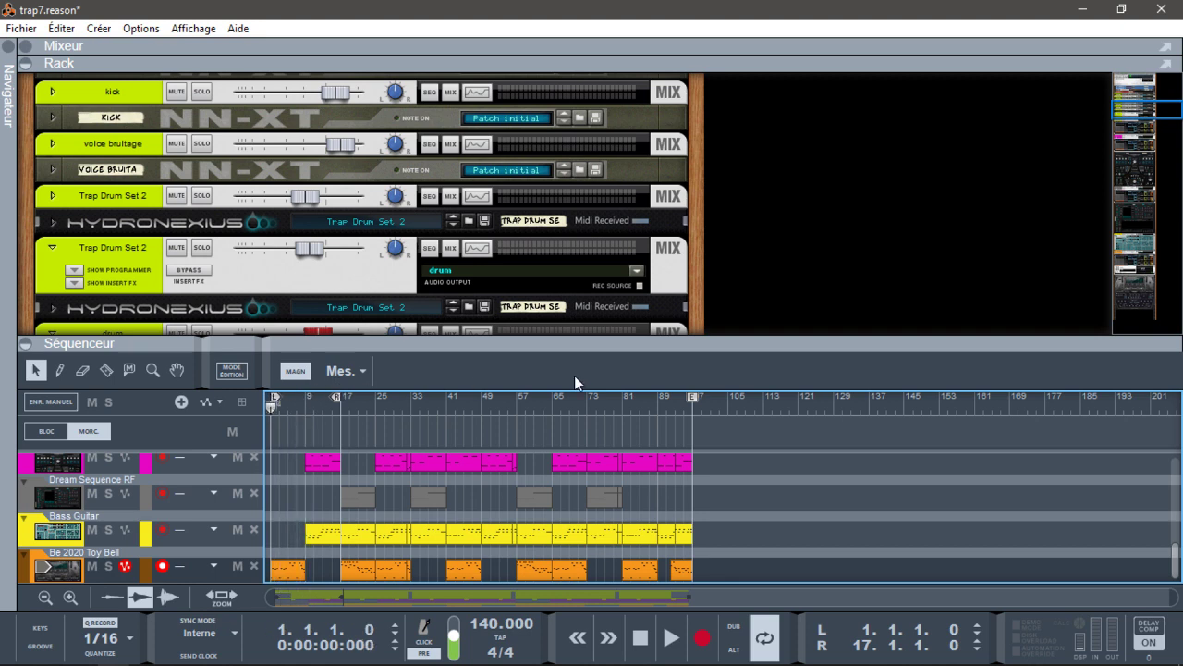
click(26, 343)
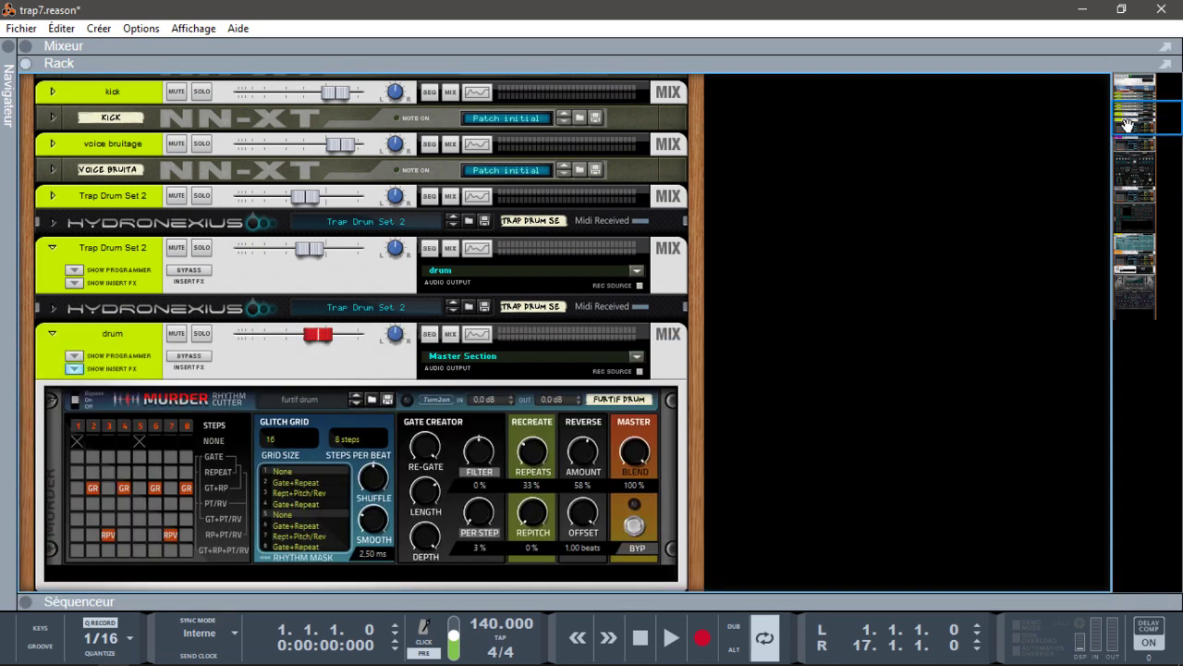
Step: Browse the Murder RhythmCutter patch folder among the Rack Extensions while the drum channel's Murder device is in view
drag(1141, 121, 1140, 134)
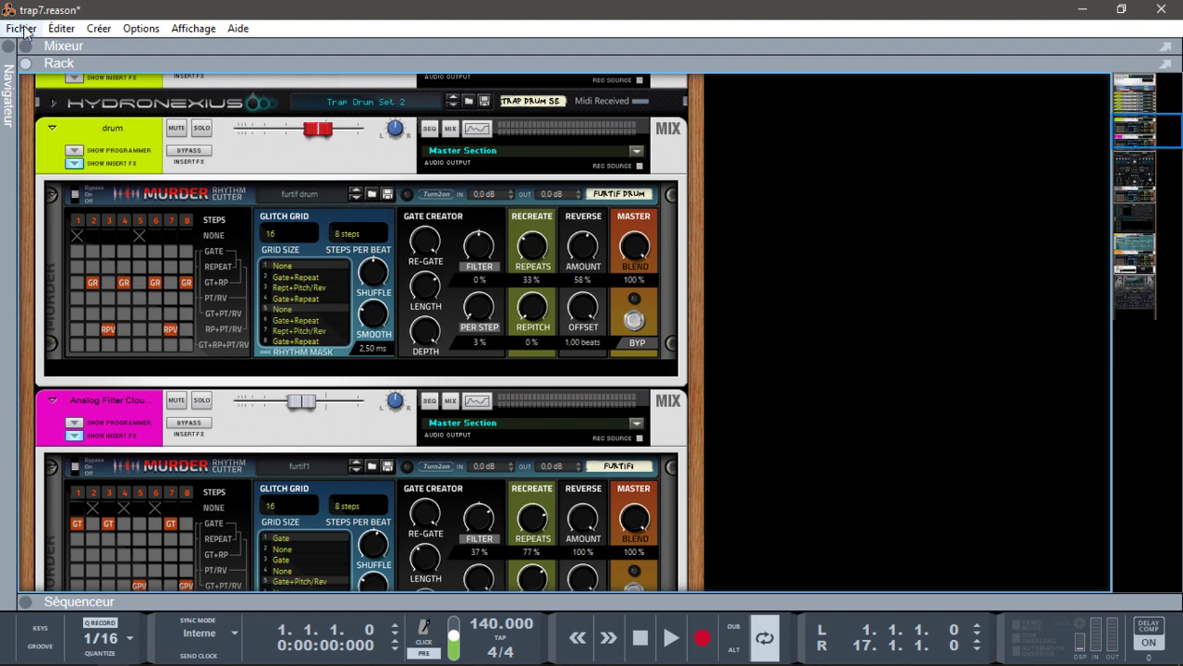
click(8, 49)
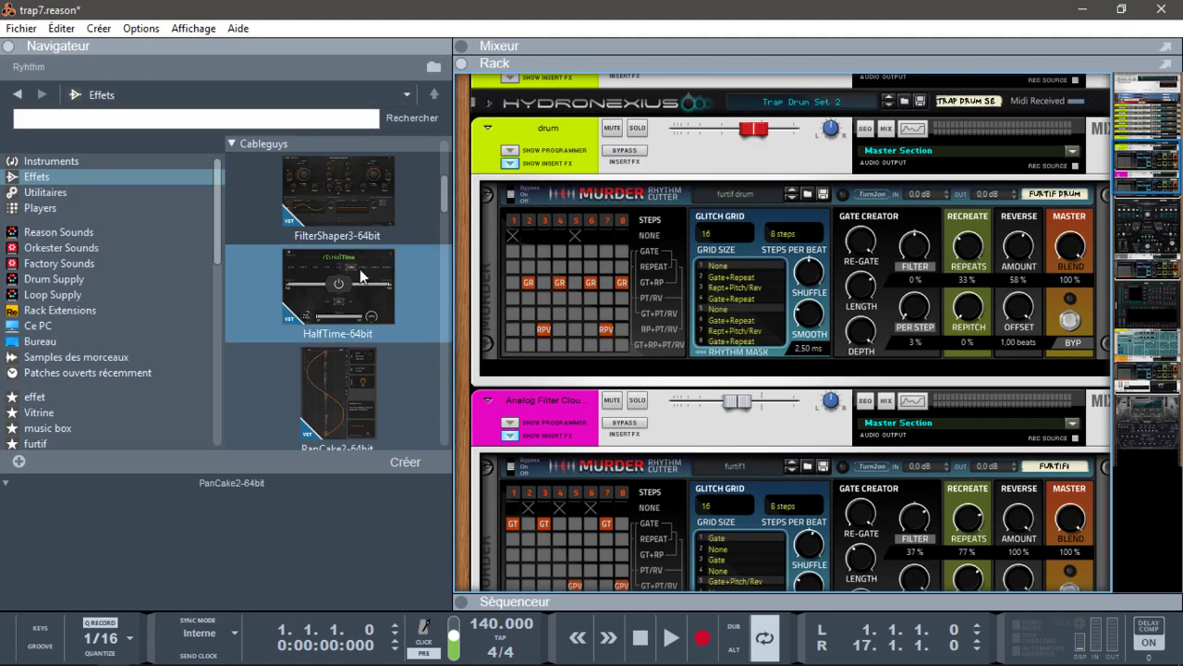
click(103, 306)
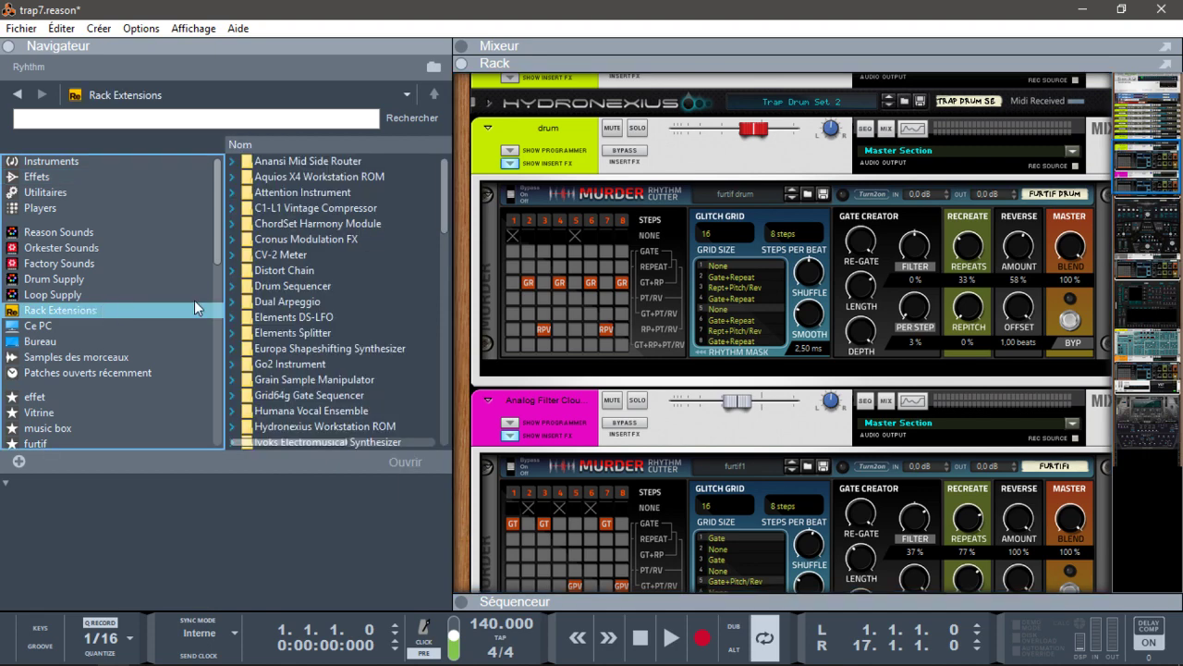
drag(447, 209, 473, 340)
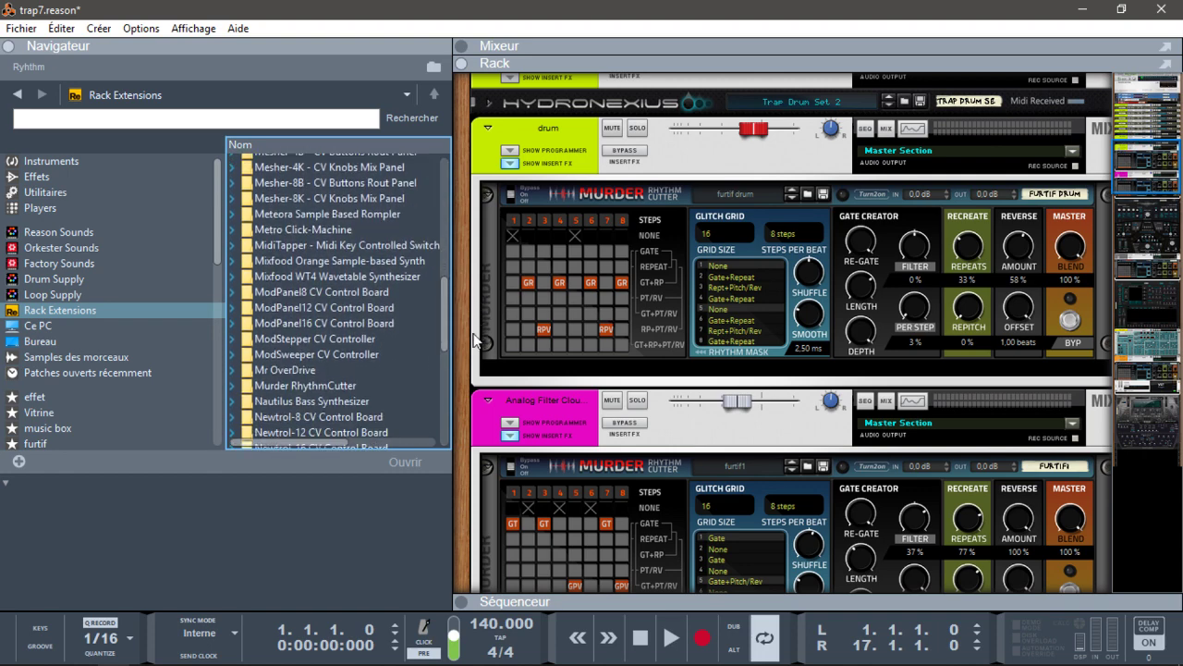
double_click(298, 384)
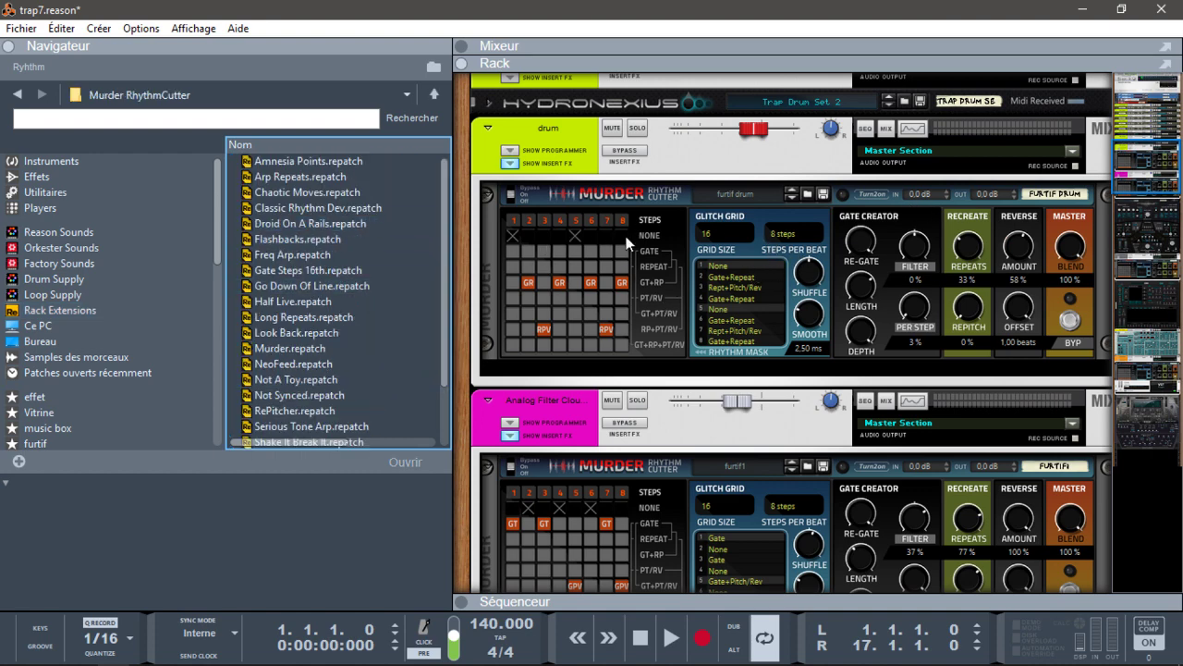
drag(443, 173, 457, 243)
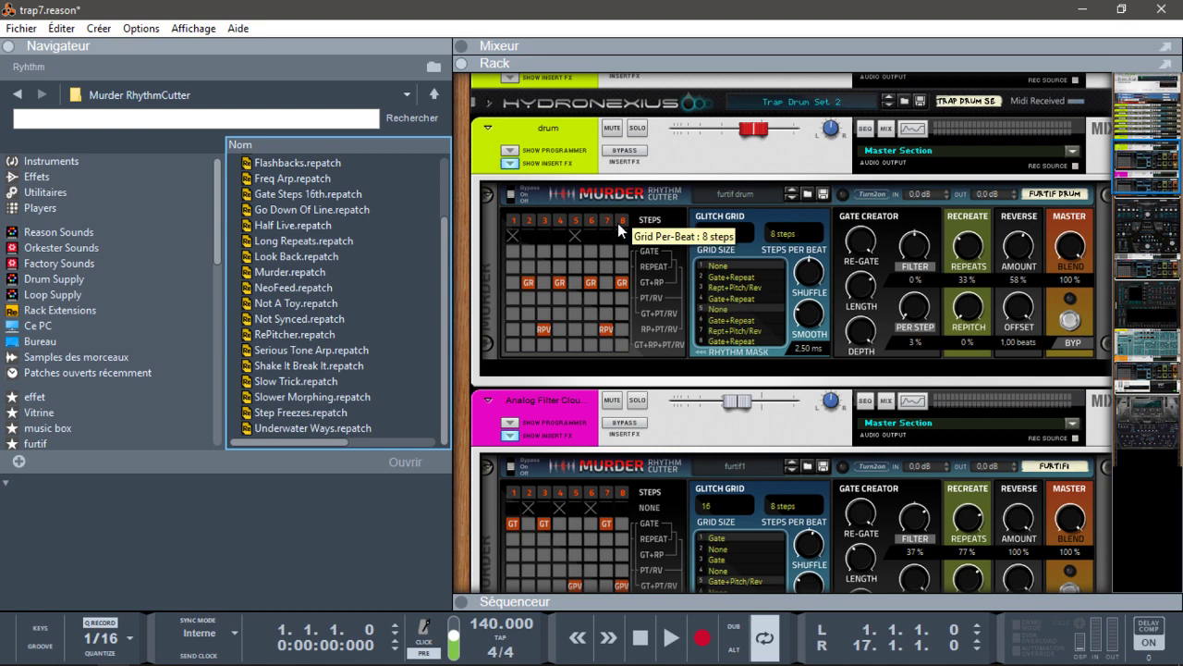
Step: Review the available steps-per-beat and grid-size options and the glitch grid pattern of the drum channel's Murder device
click(783, 235)
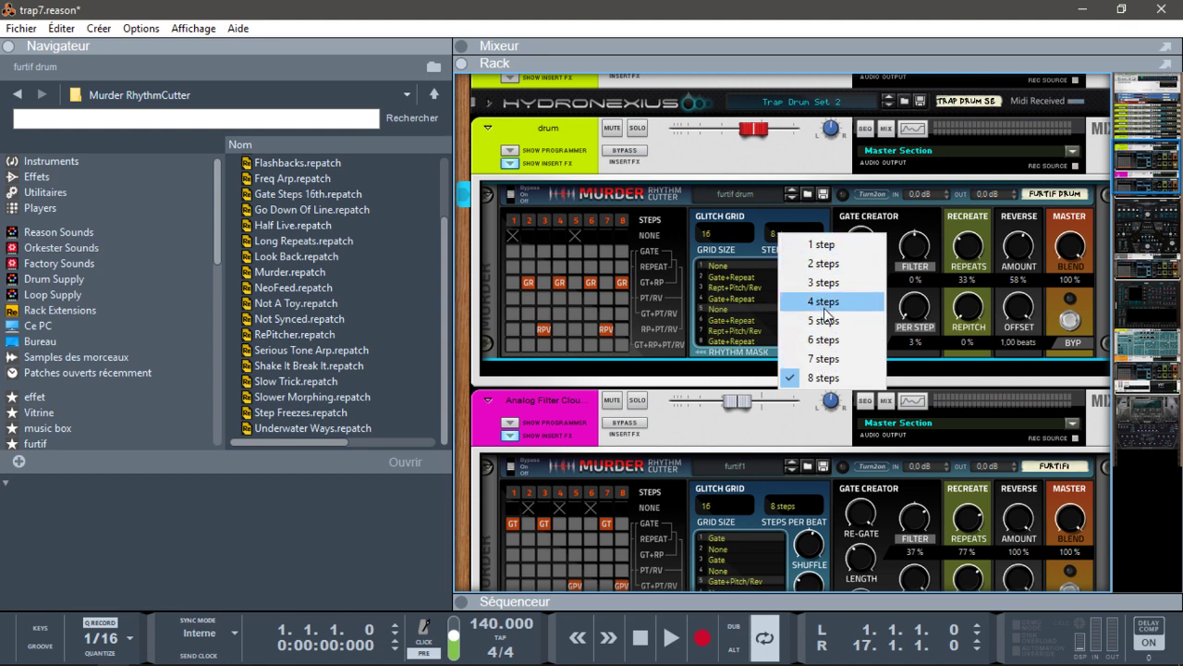
click(743, 212)
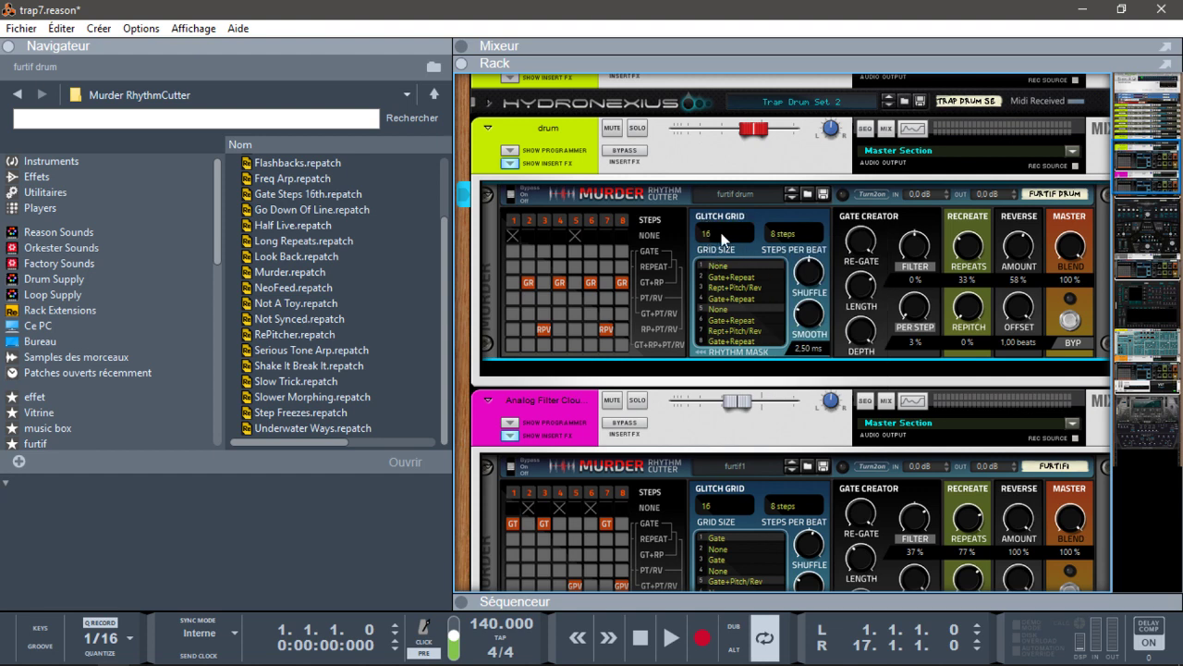
click(722, 236)
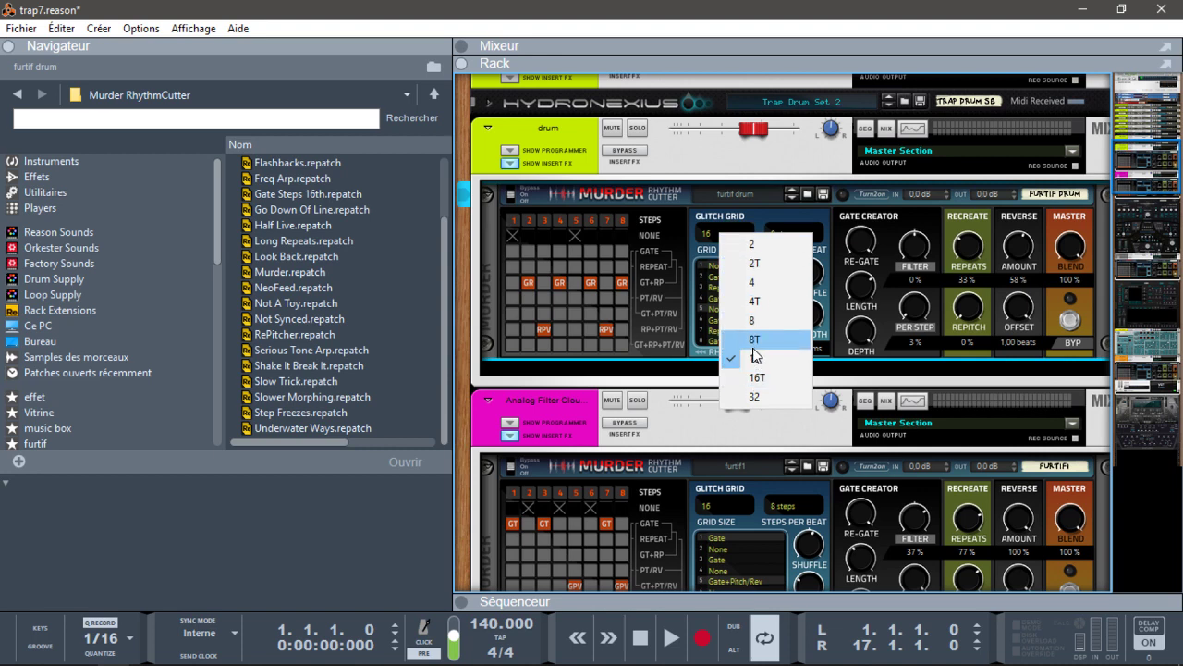
click(730, 215)
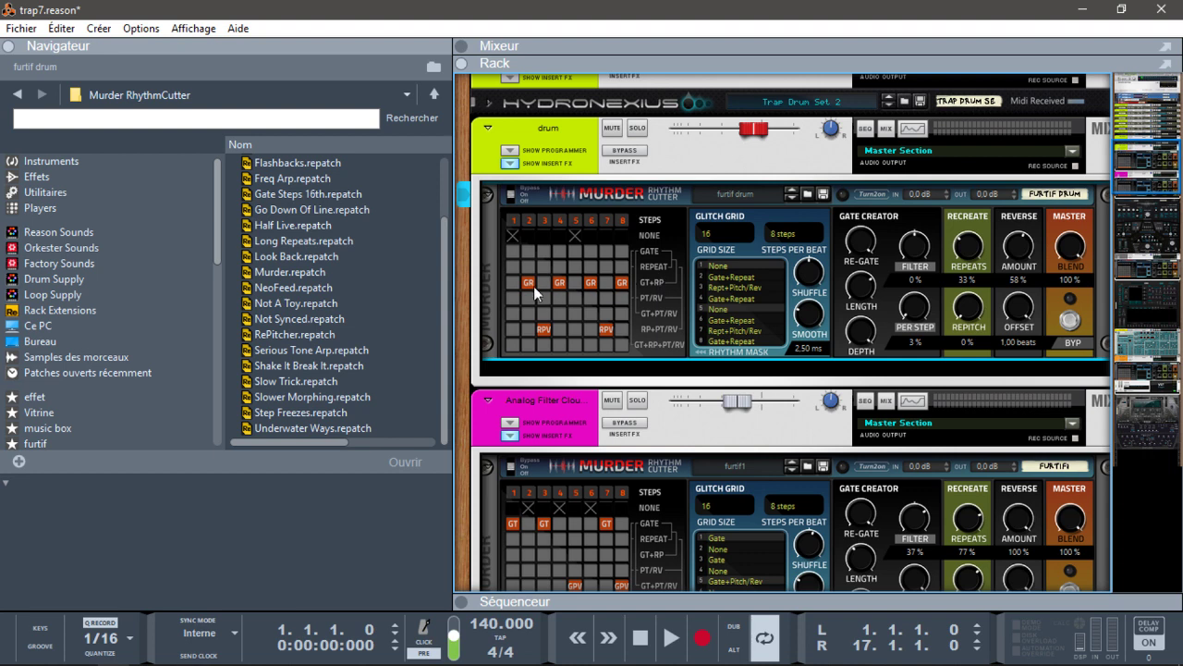
click(621, 285)
Step: Set the gate filter's random per-step amount to 5 % on the drum Murder device and check its Depth and Re-Gate controls
mouse_move(861, 257)
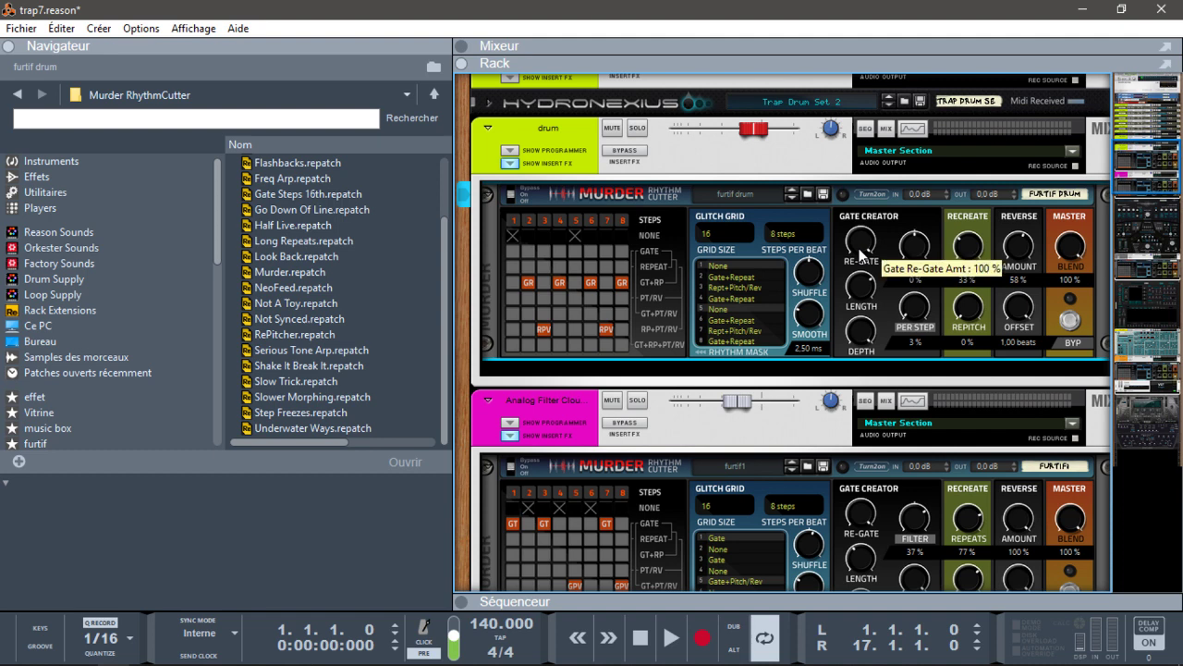
mouse_move(969, 250)
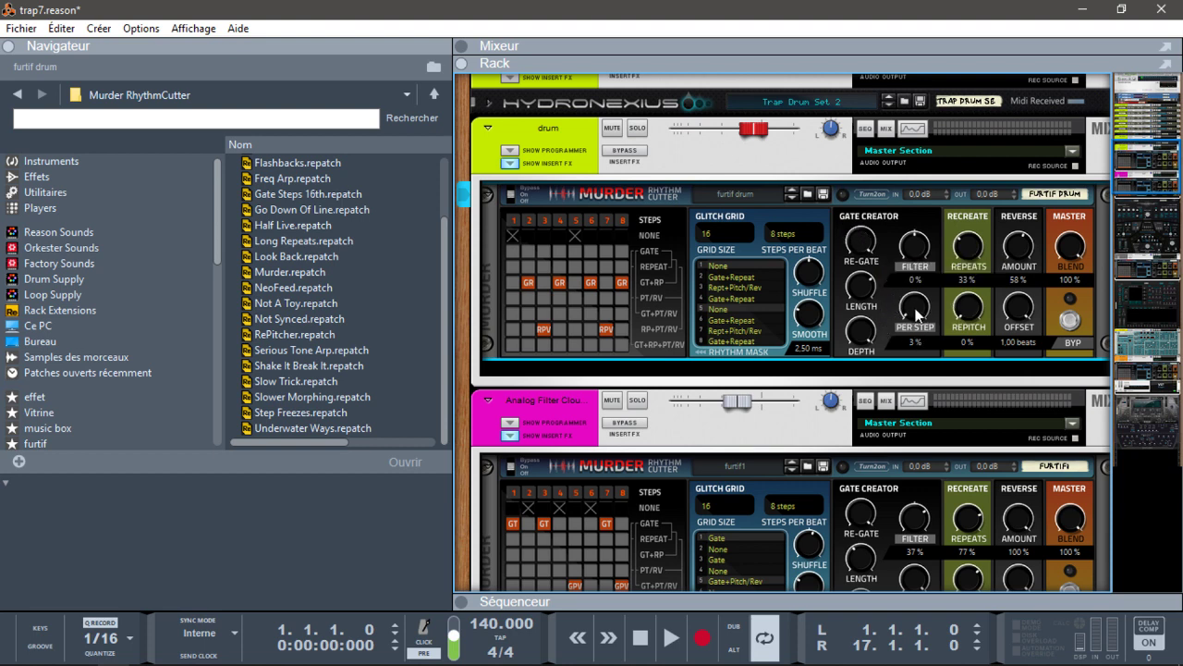
mouse_move(920, 314)
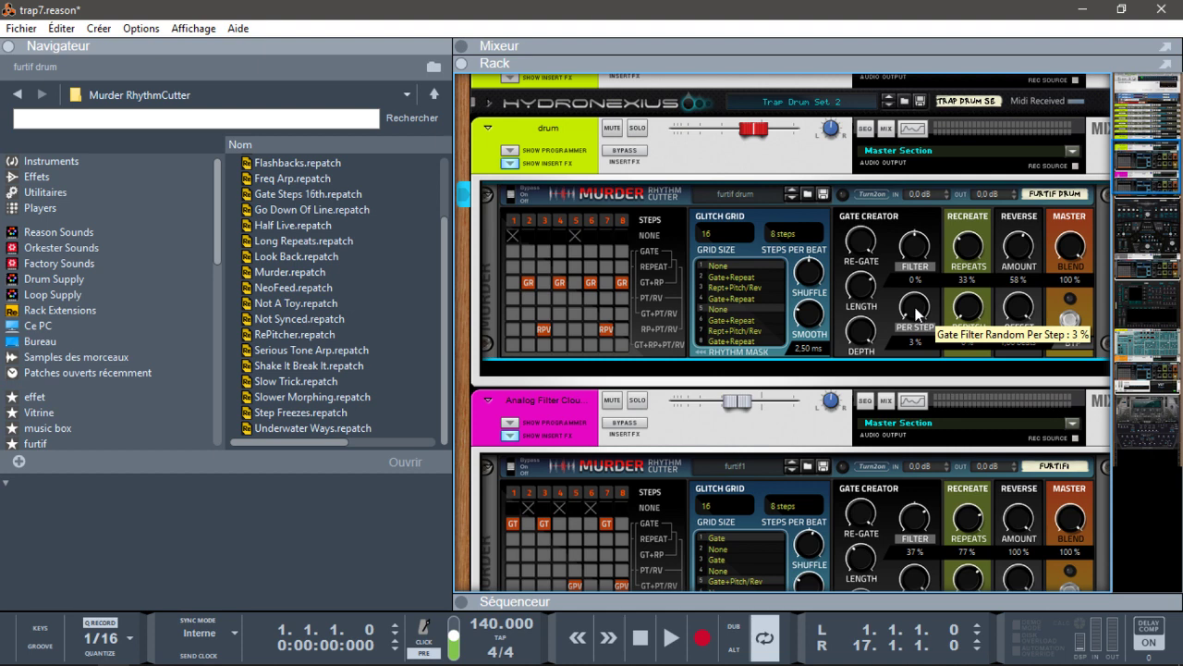
mouse_move(916, 312)
mouse_down()
mouse_move(920, 301)
mouse_move(927, 313)
mouse_up()
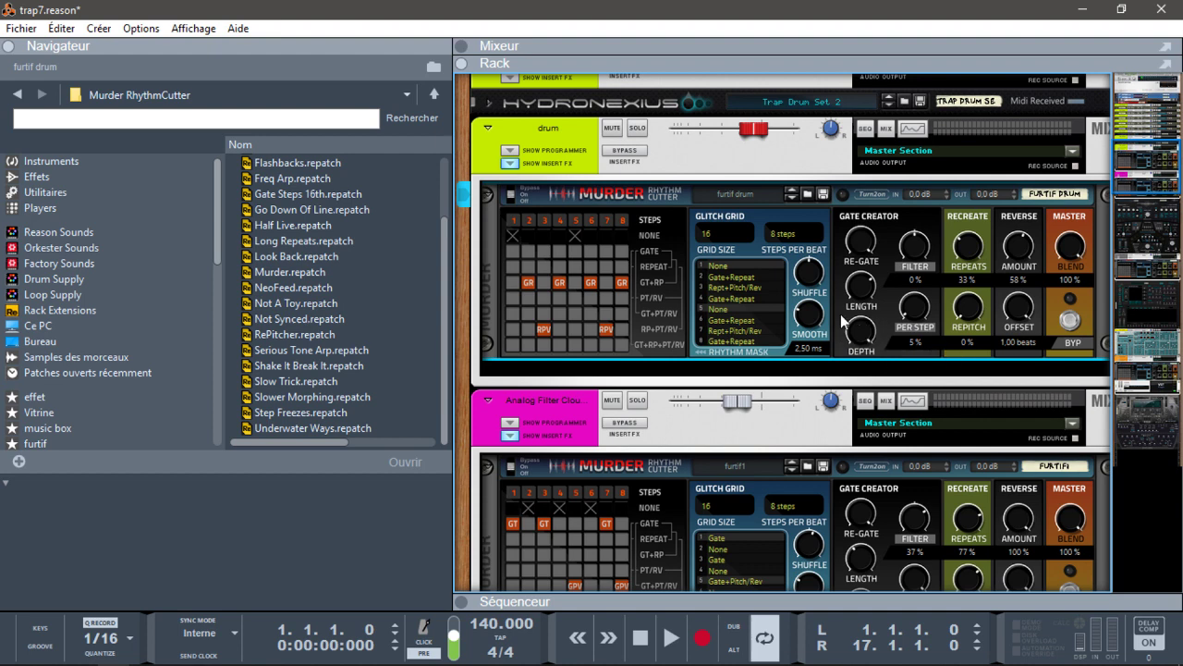
mouse_move(863, 334)
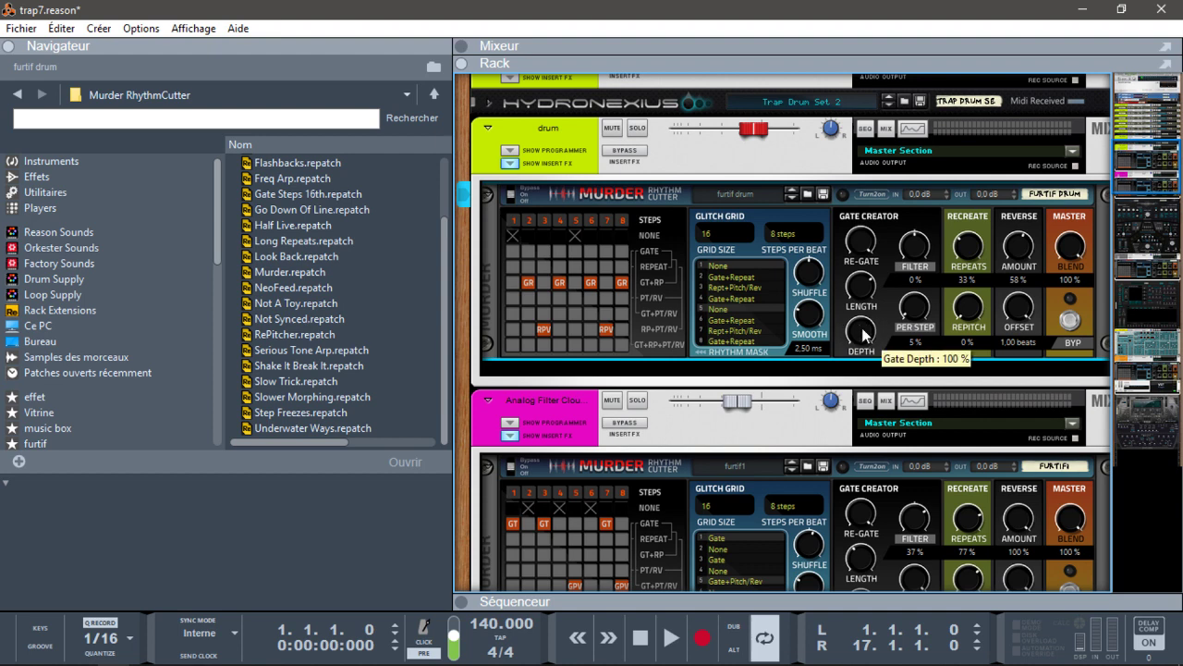
drag(864, 334, 849, 287)
mouse_move(862, 303)
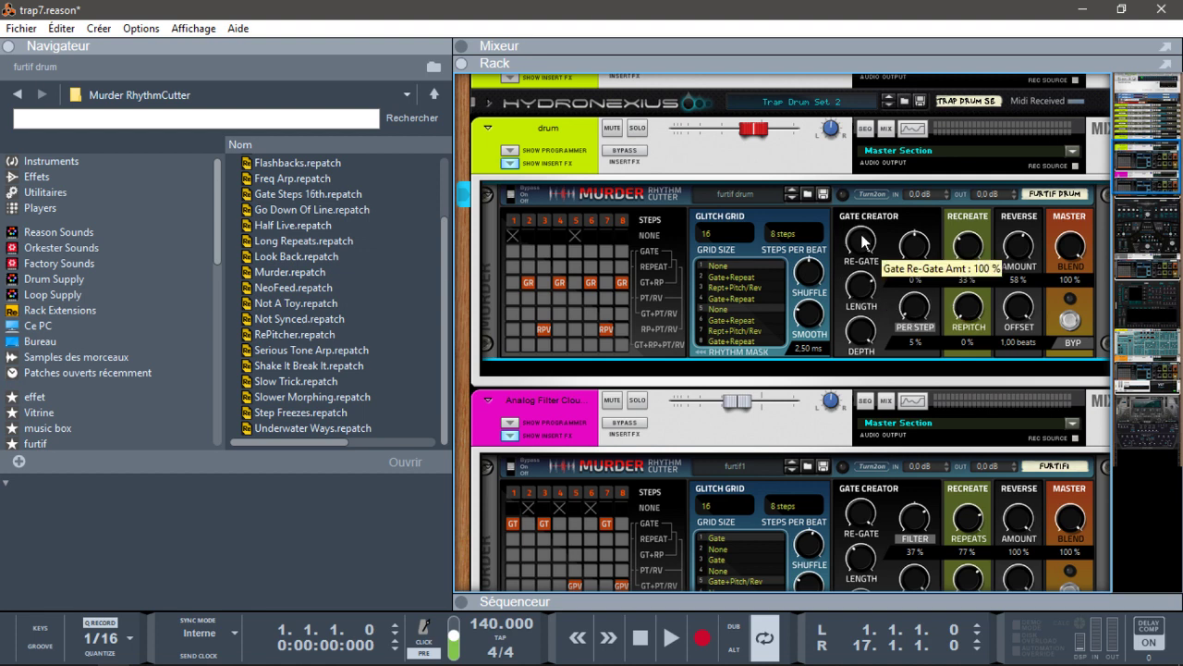
drag(863, 241, 913, 240)
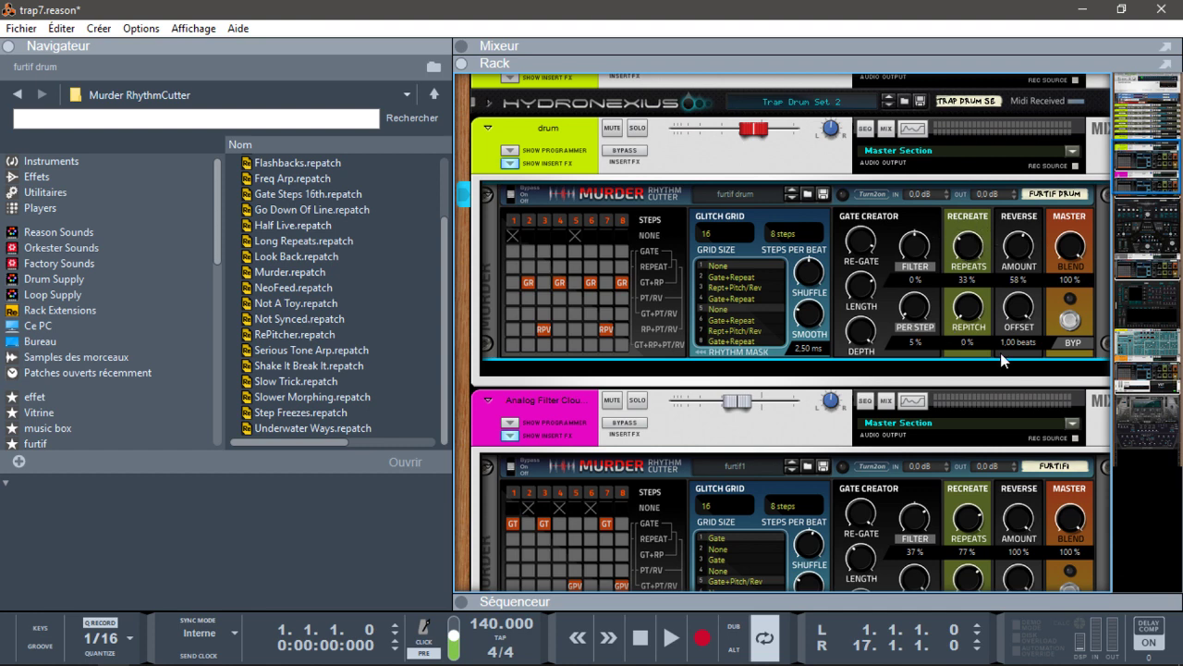
Step: Set the drum Murder device's reverse amount to 63 % and its reverse offset to 0.77 beats
mouse_move(971, 310)
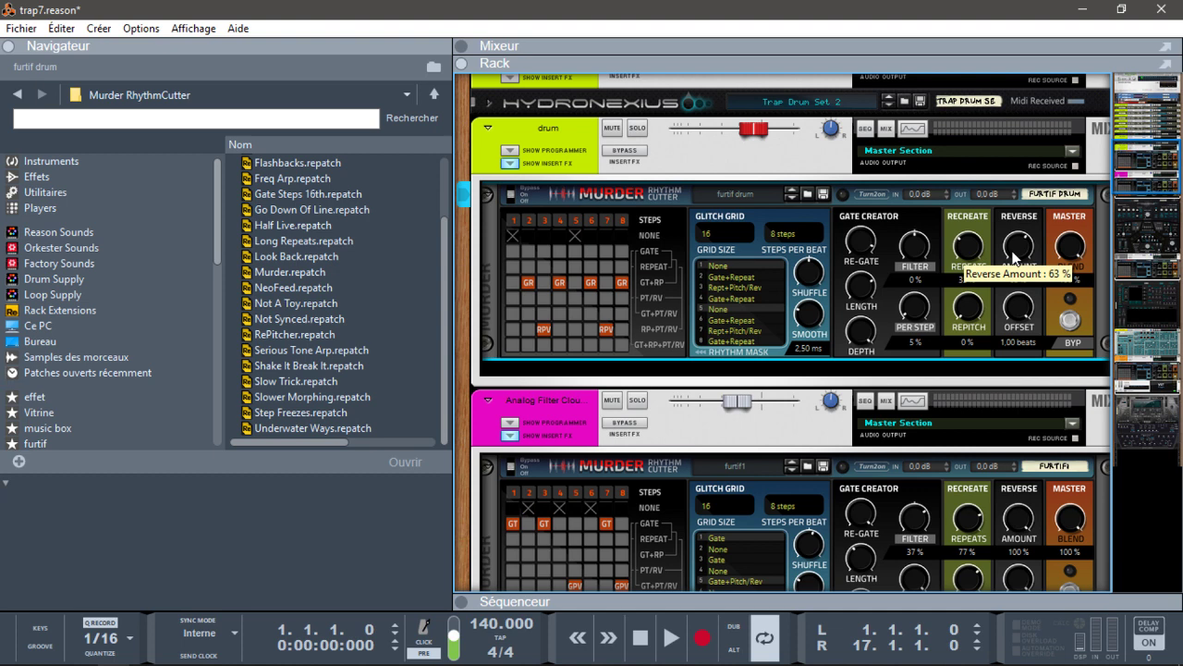
mouse_move(1016, 312)
drag(1016, 313, 988, 322)
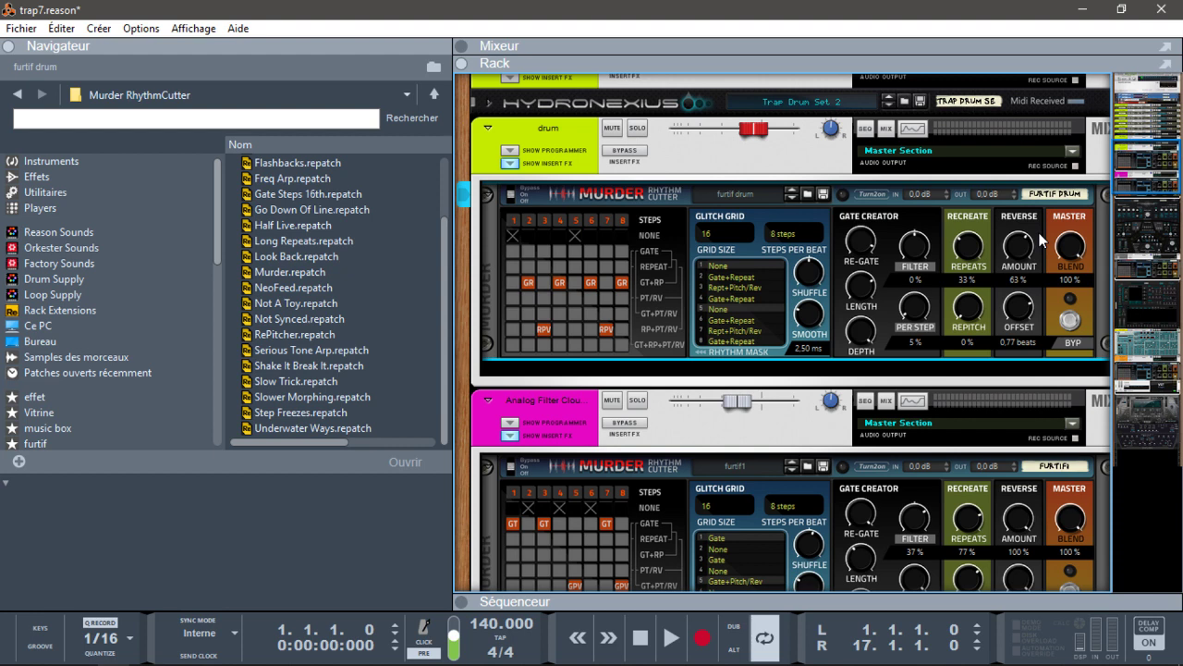
mouse_move(1066, 251)
Step: Solo the drum channel, then turn the solo off again
click(636, 129)
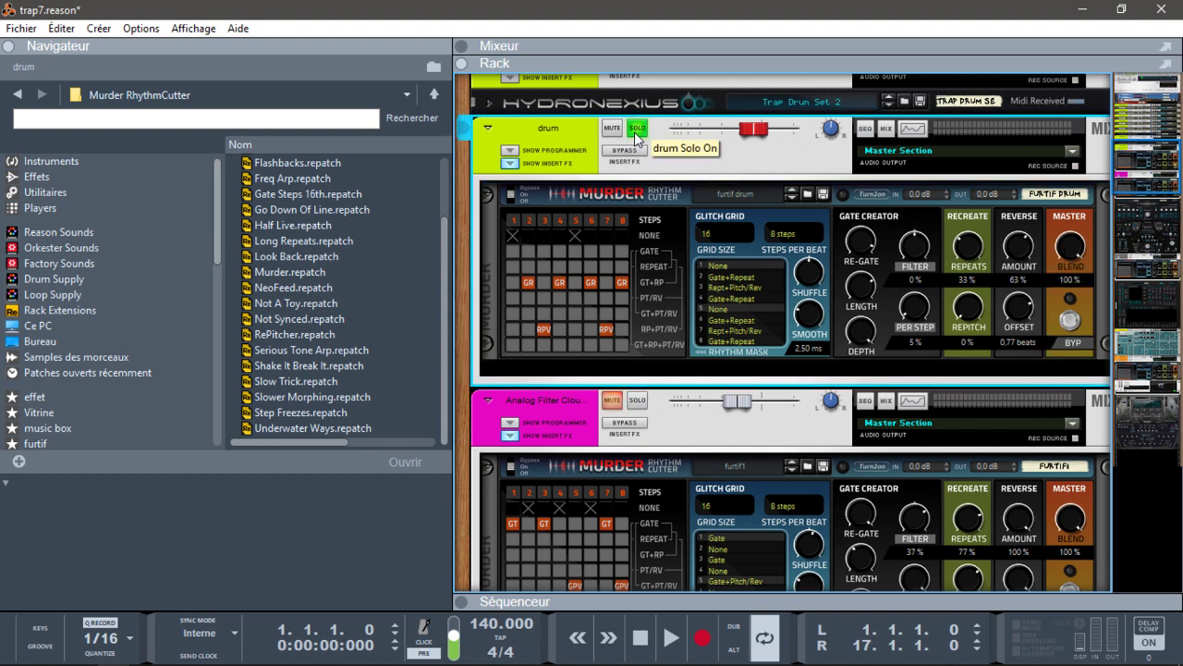
click(636, 134)
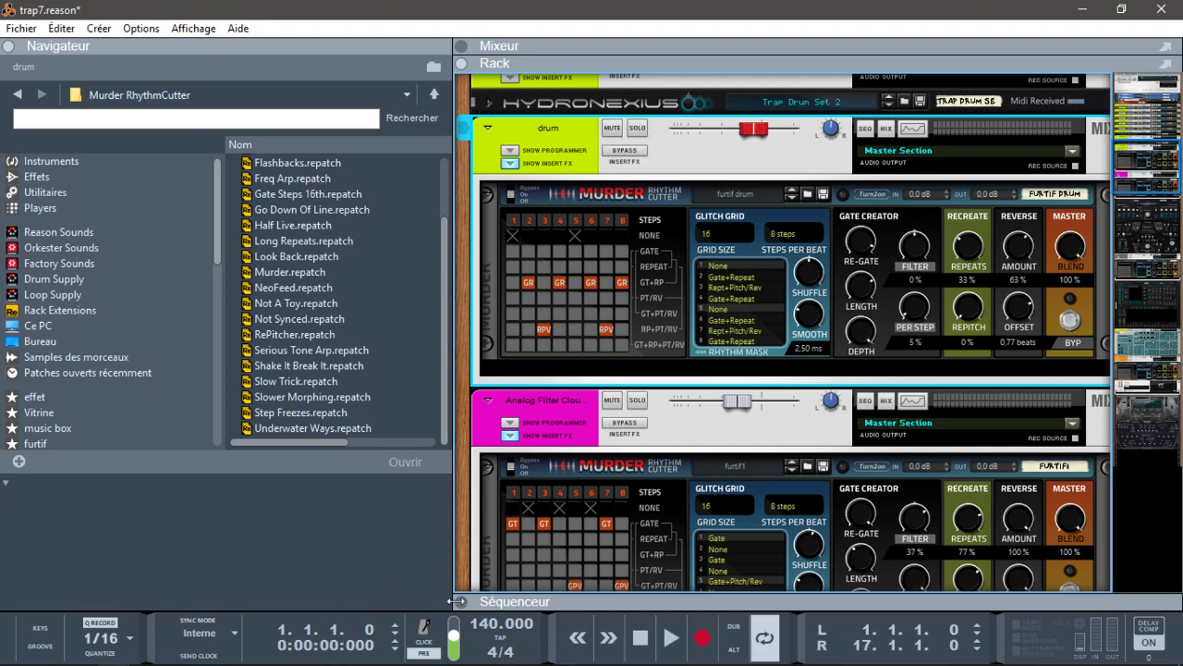
Step: In the full-size sequencer, set the loop's right locator to bar 97 and play the arrangement to about bar 28
click(8, 45)
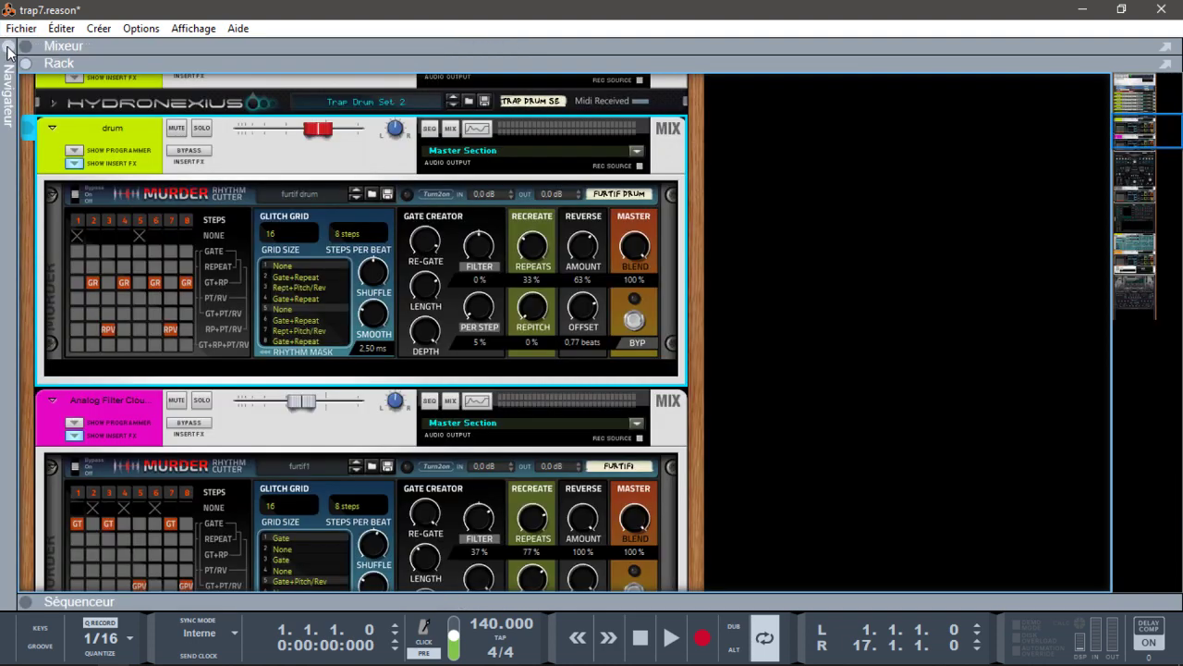
click(34, 605)
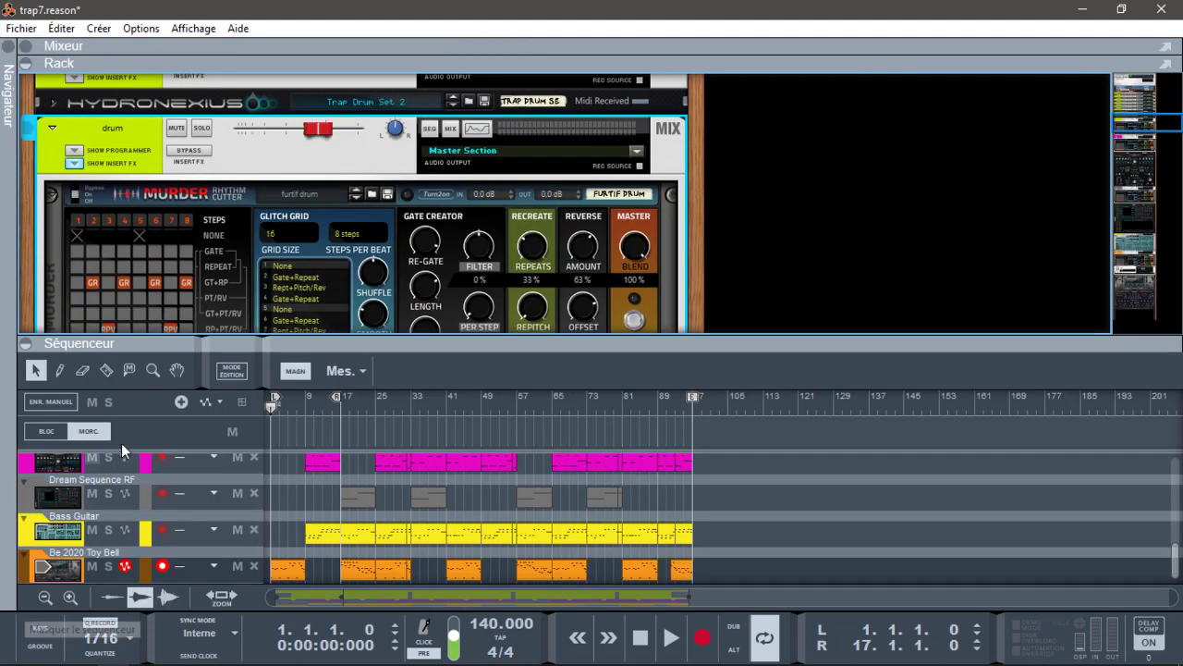
click(27, 64)
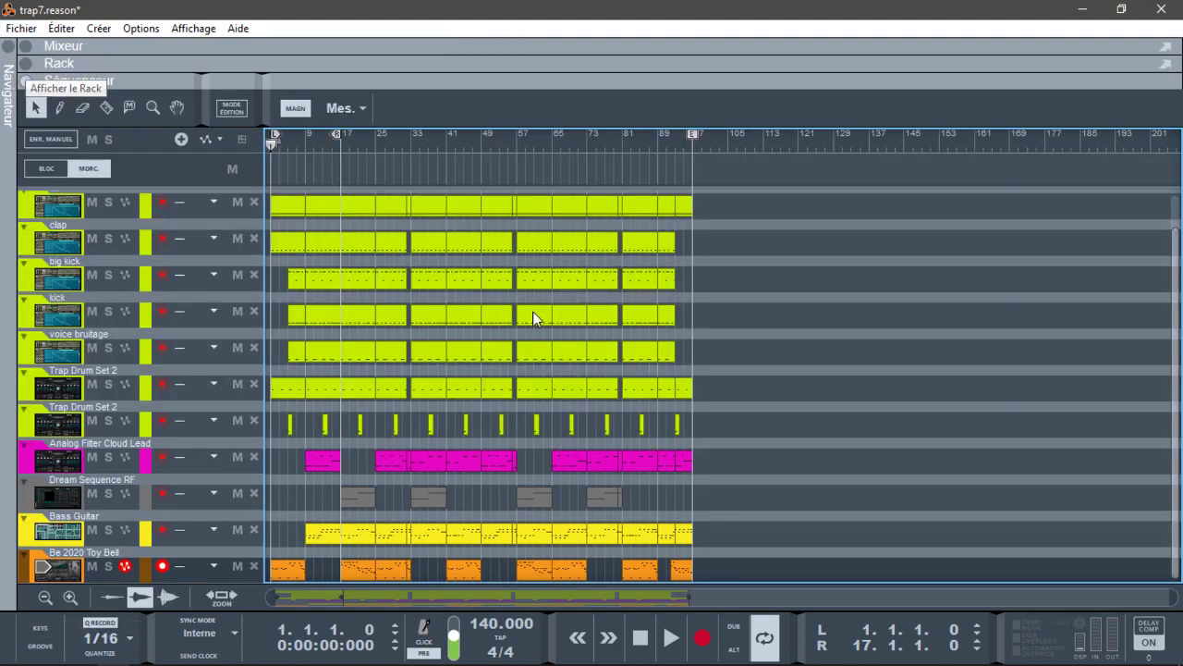
drag(333, 137, 685, 154)
key(space)
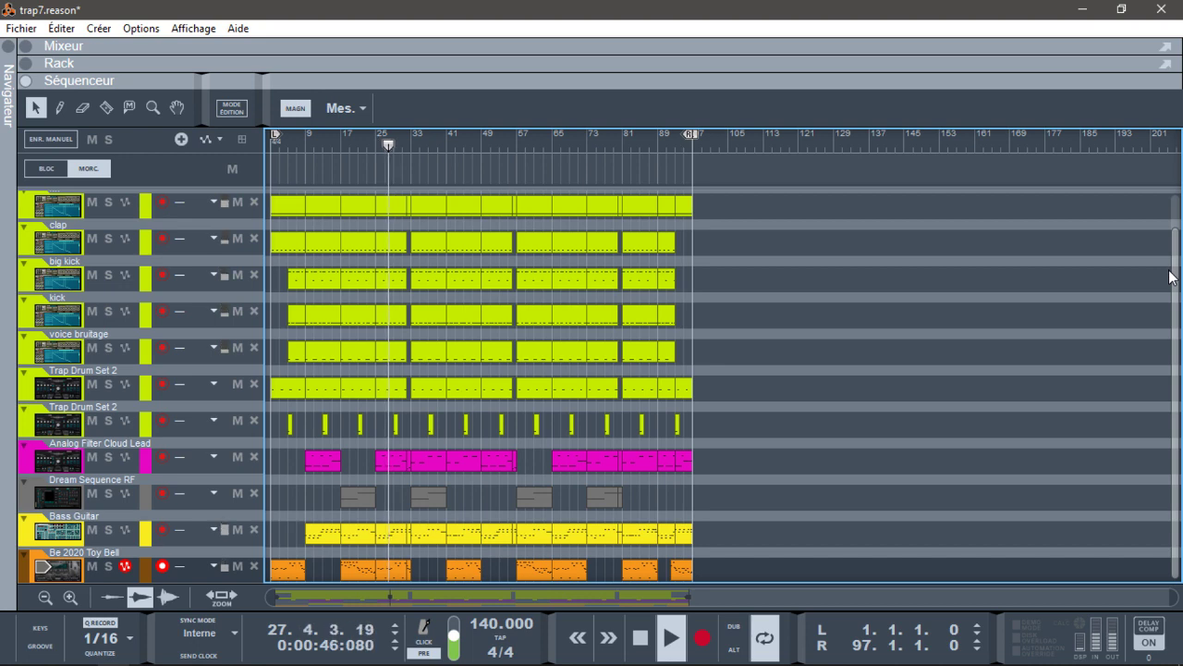
key(space)
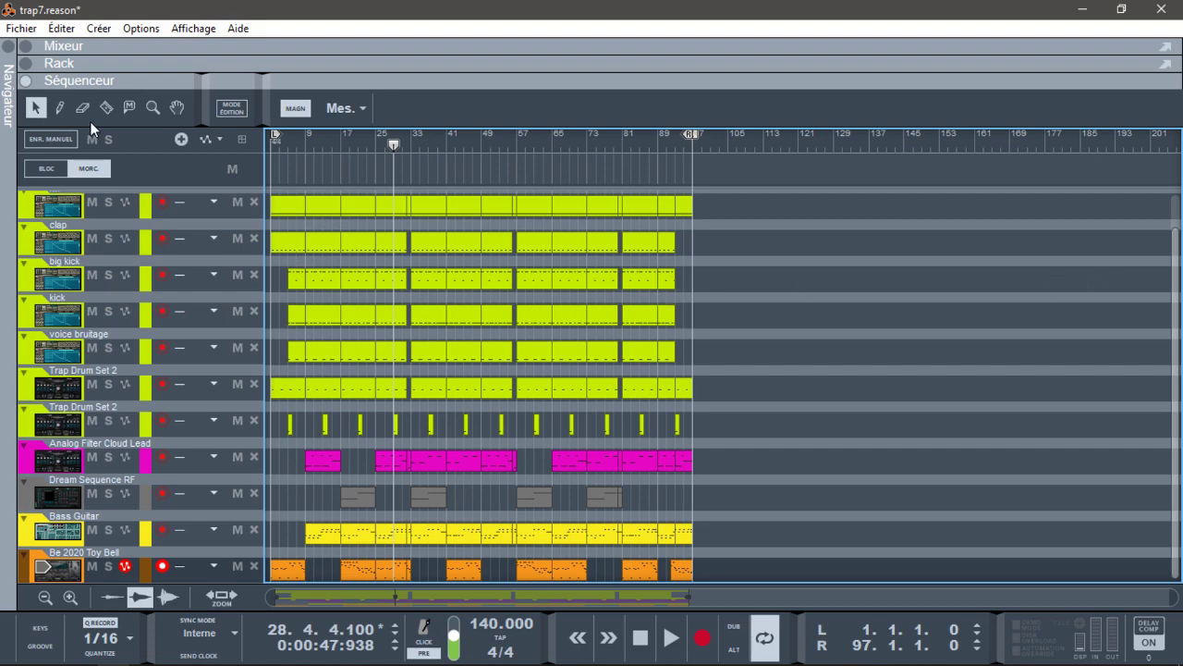
Step: Show the rack at full size in place of the sequencer, with the Trap Drum Set 2 and drum channels in view
click(25, 63)
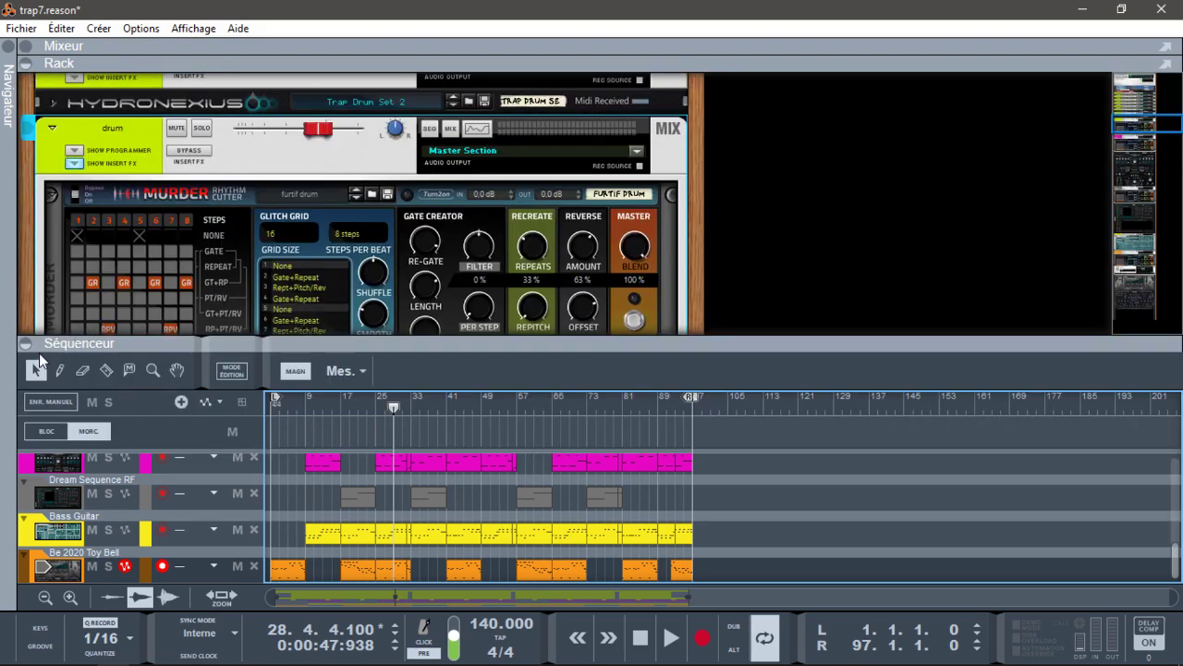
click(27, 343)
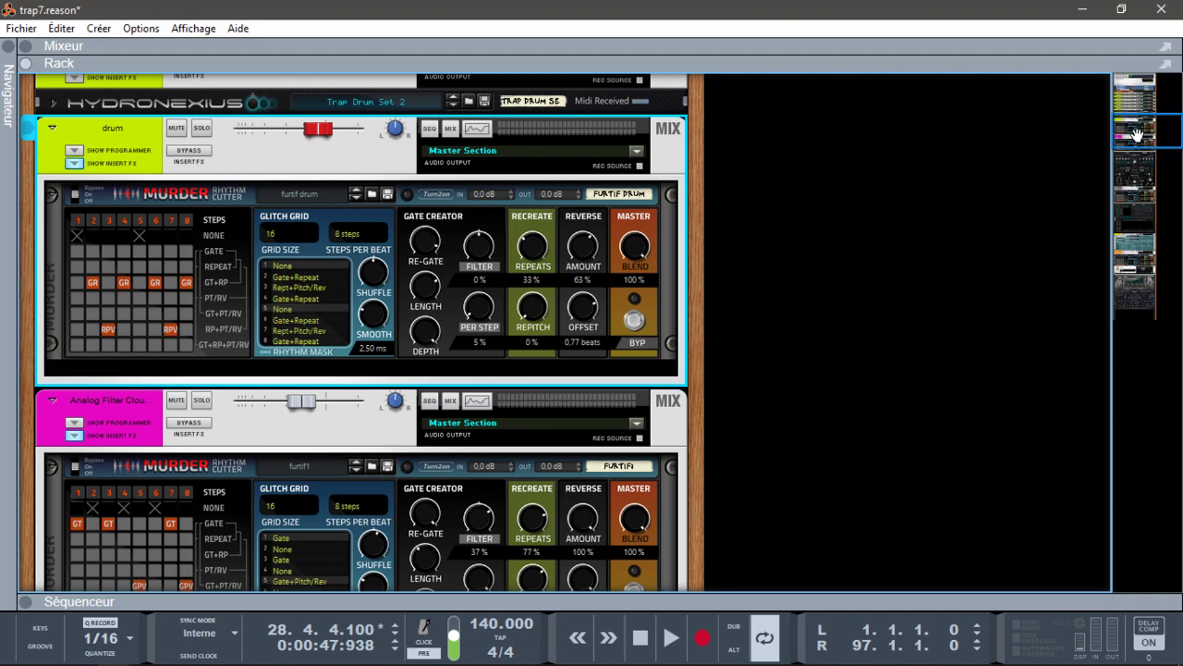
mouse_move(1136, 136)
mouse_down()
mouse_move(1136, 115)
mouse_move(1136, 127)
mouse_up()
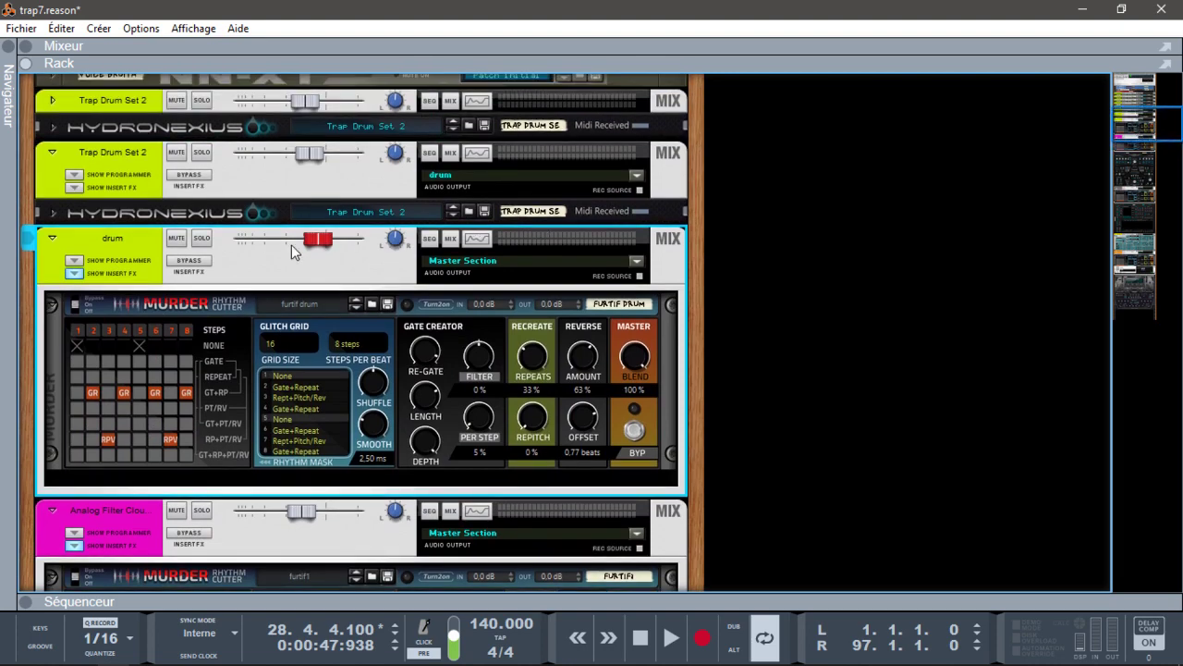
Step: Solo the drum channel and set the loop locators from bar 17 to bar 25 in the sequencer
click(198, 242)
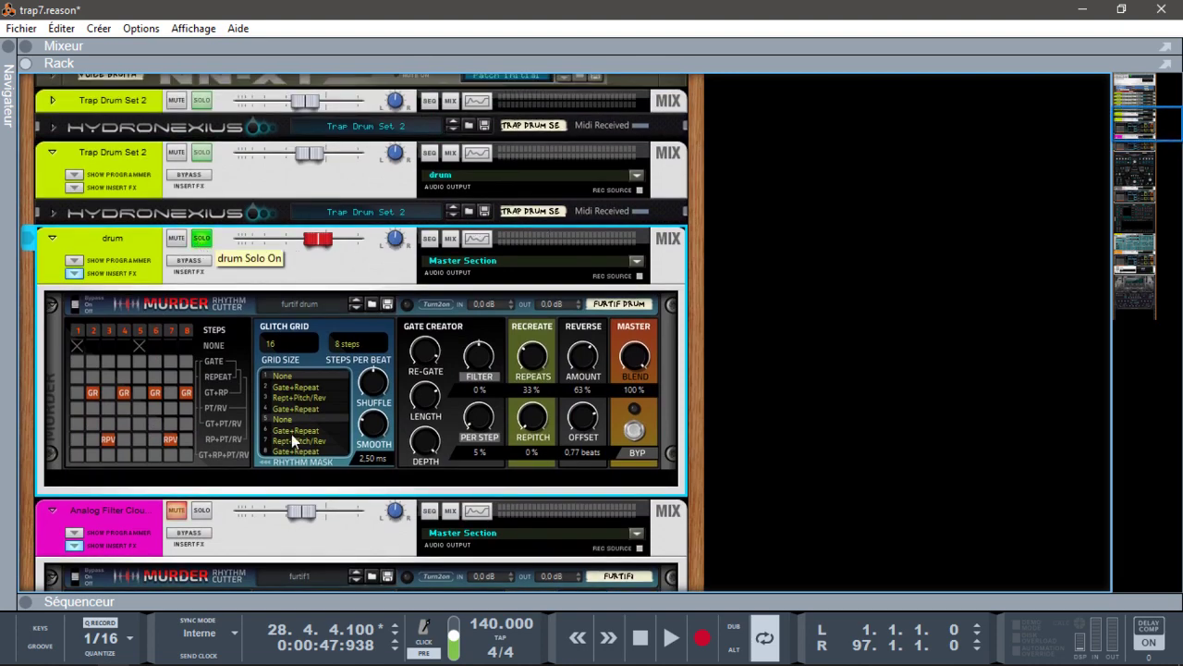
click(24, 601)
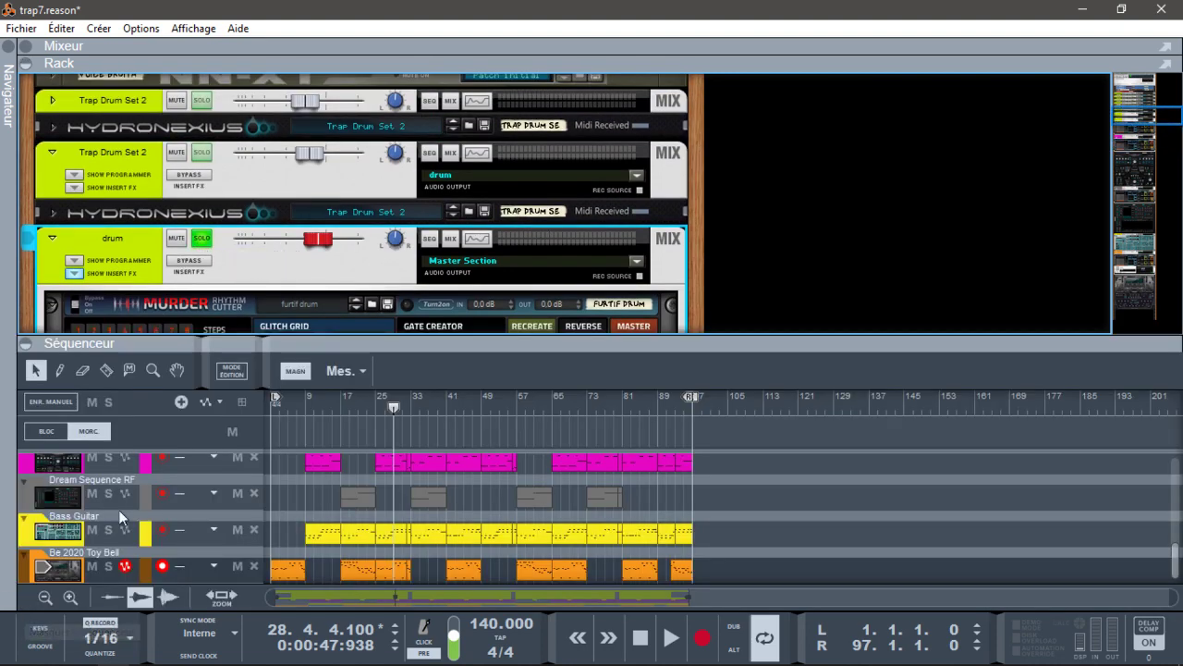
drag(275, 404, 344, 412)
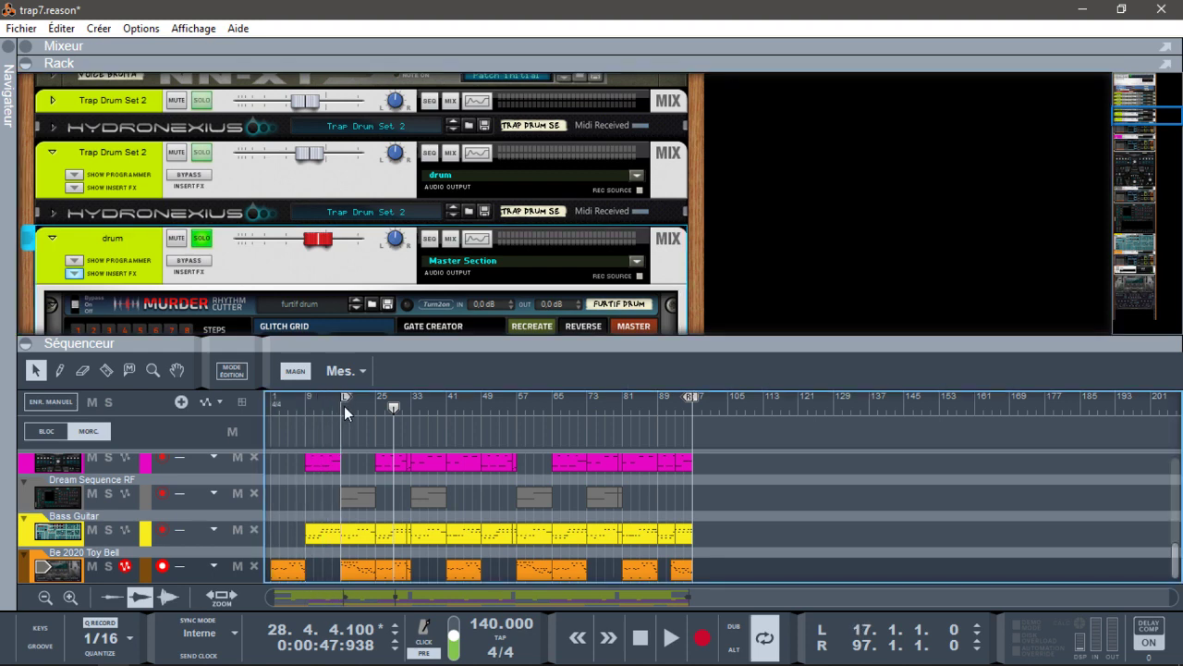
mouse_move(693, 399)
mouse_down()
mouse_move(348, 404)
mouse_move(374, 403)
mouse_up()
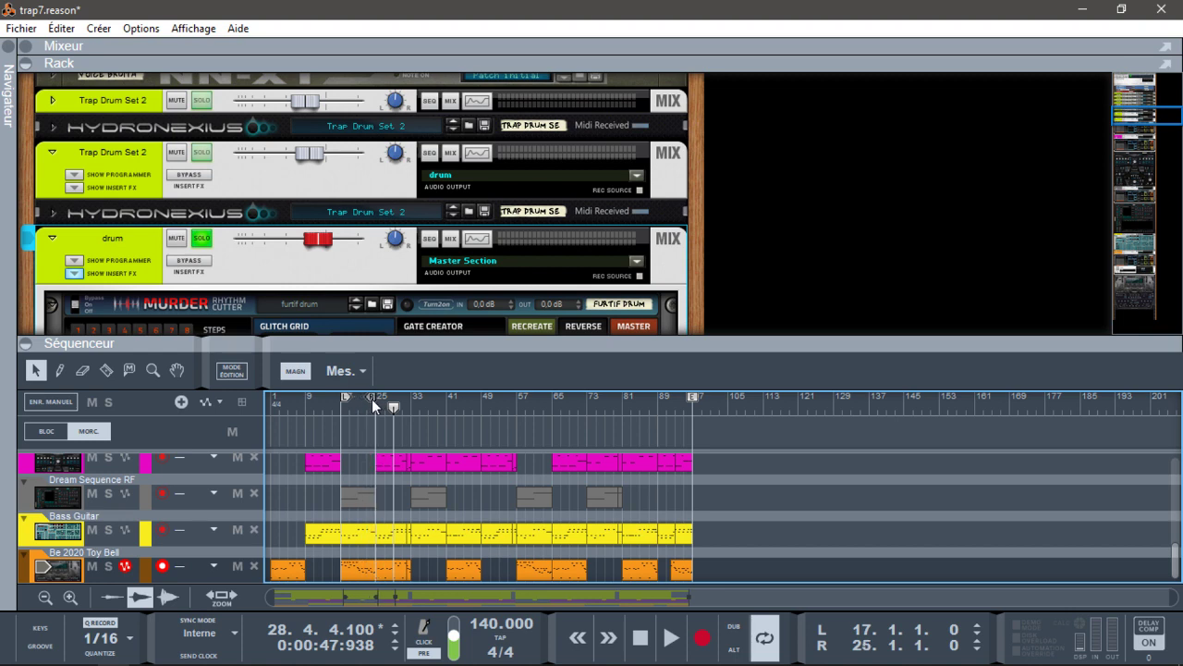
Step: Play the soloed drums from bar 17 with the drum channel's Murder device shown in the full-size rack
key(KP_1)
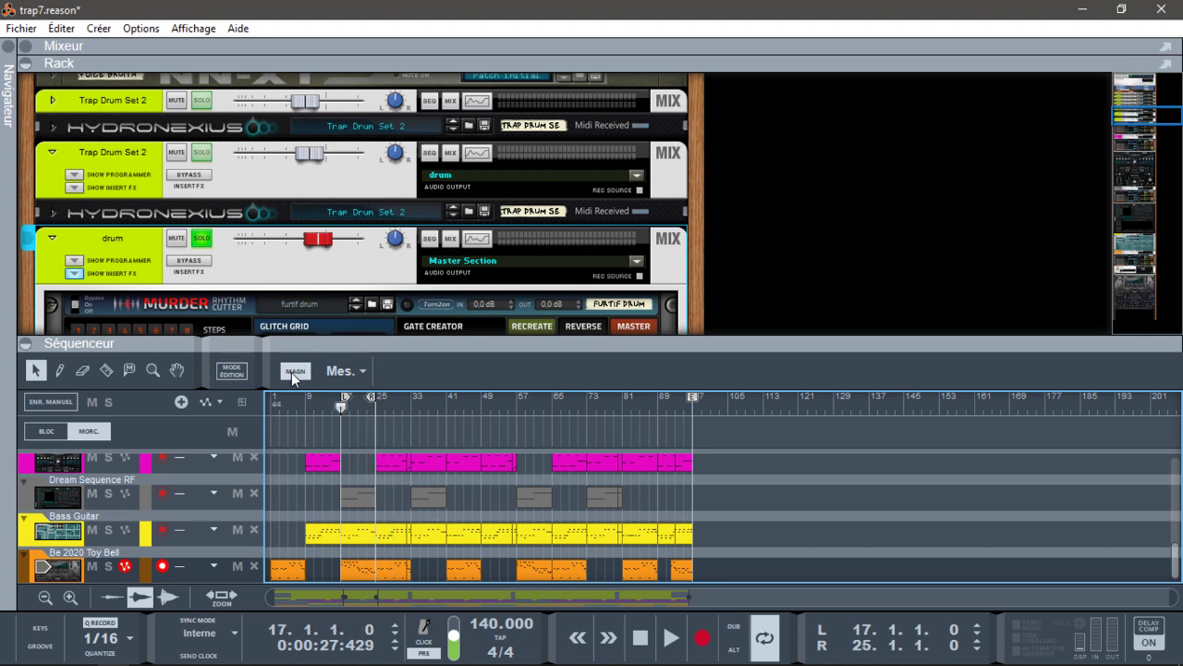
key(space)
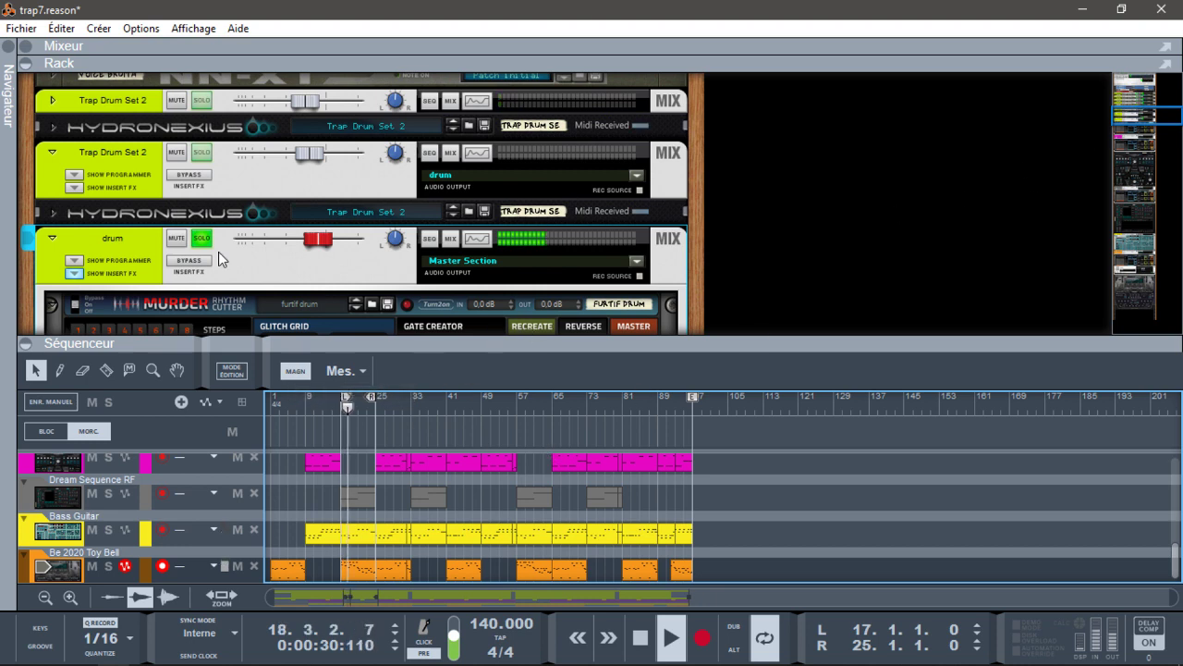
click(26, 343)
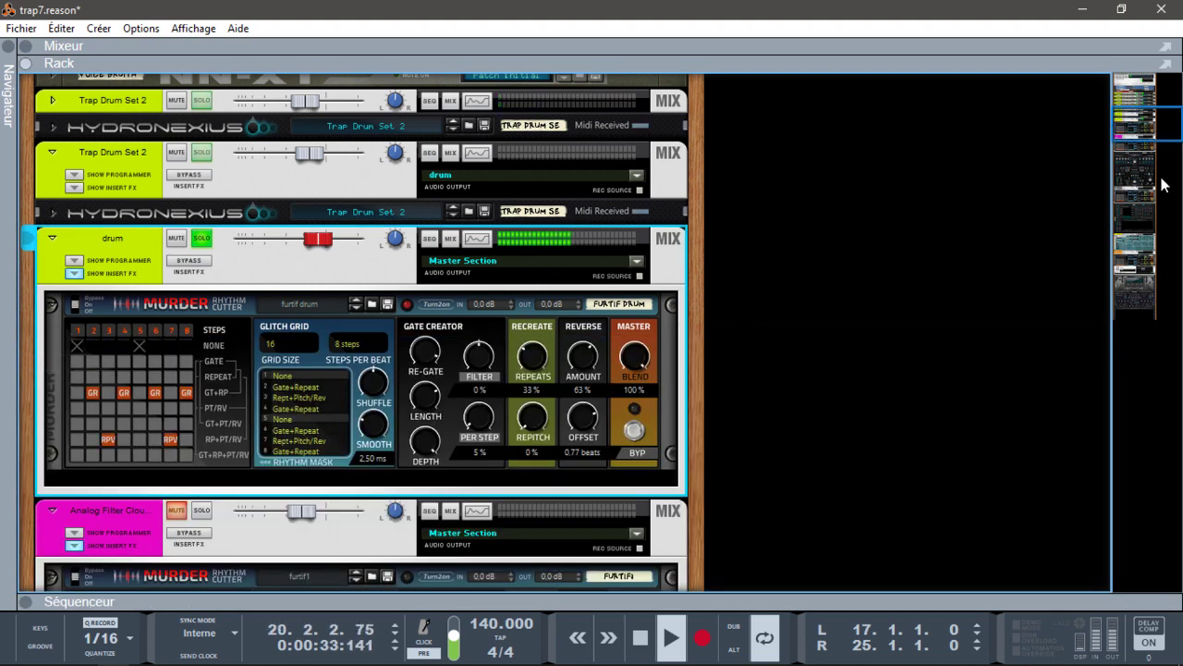
drag(1157, 116, 1158, 129)
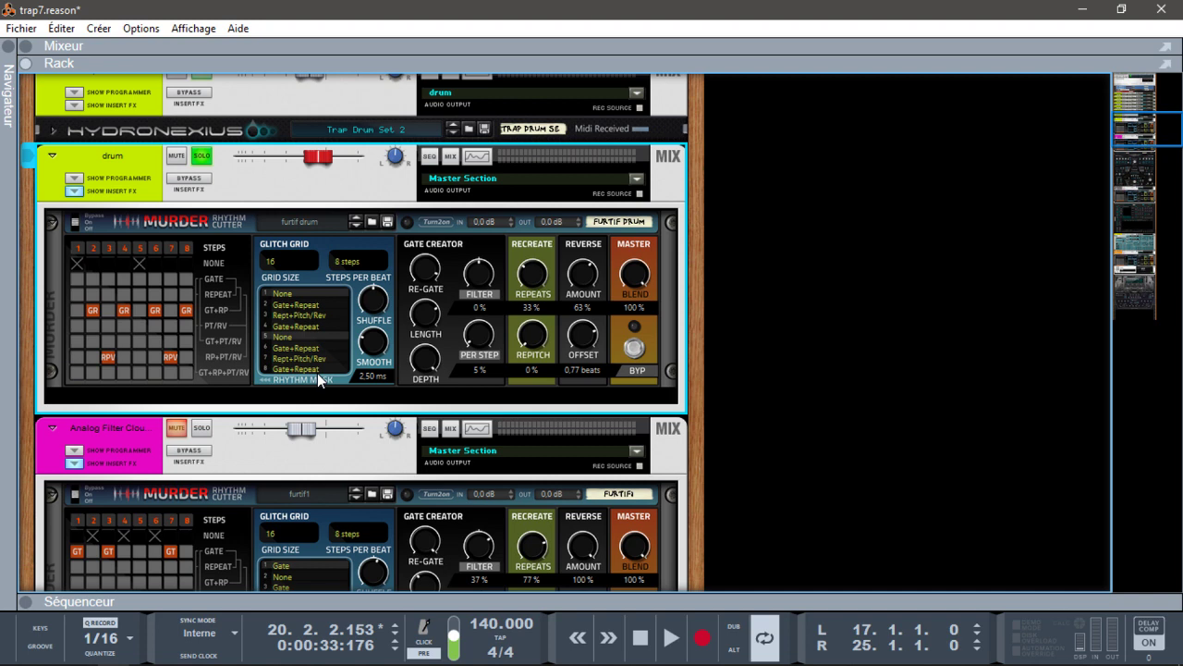
key(space)
key(space)
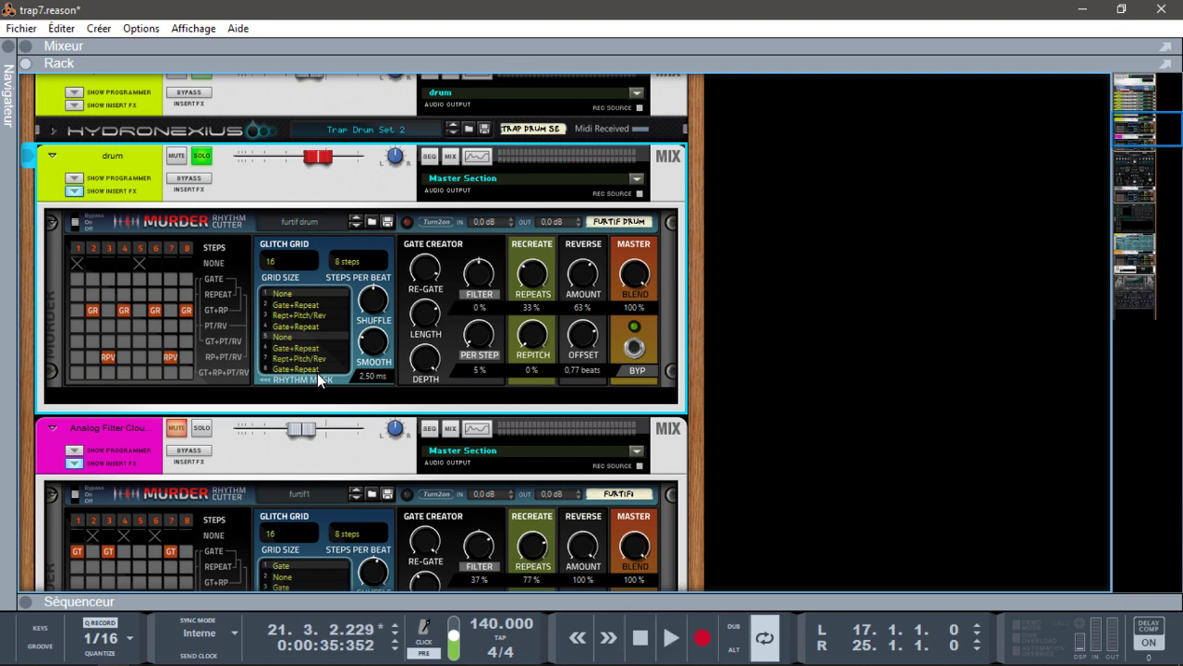
Step: Create an automation lane for the bypass switch of the drum channel's Murder device
right_click(635, 354)
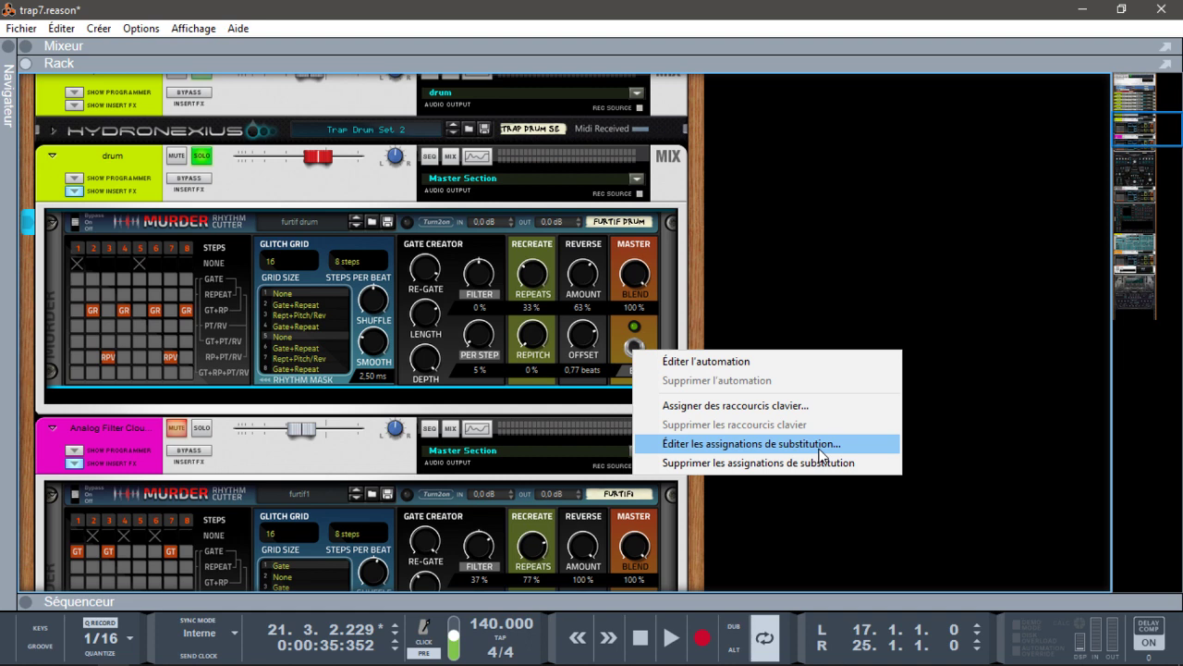
click(641, 331)
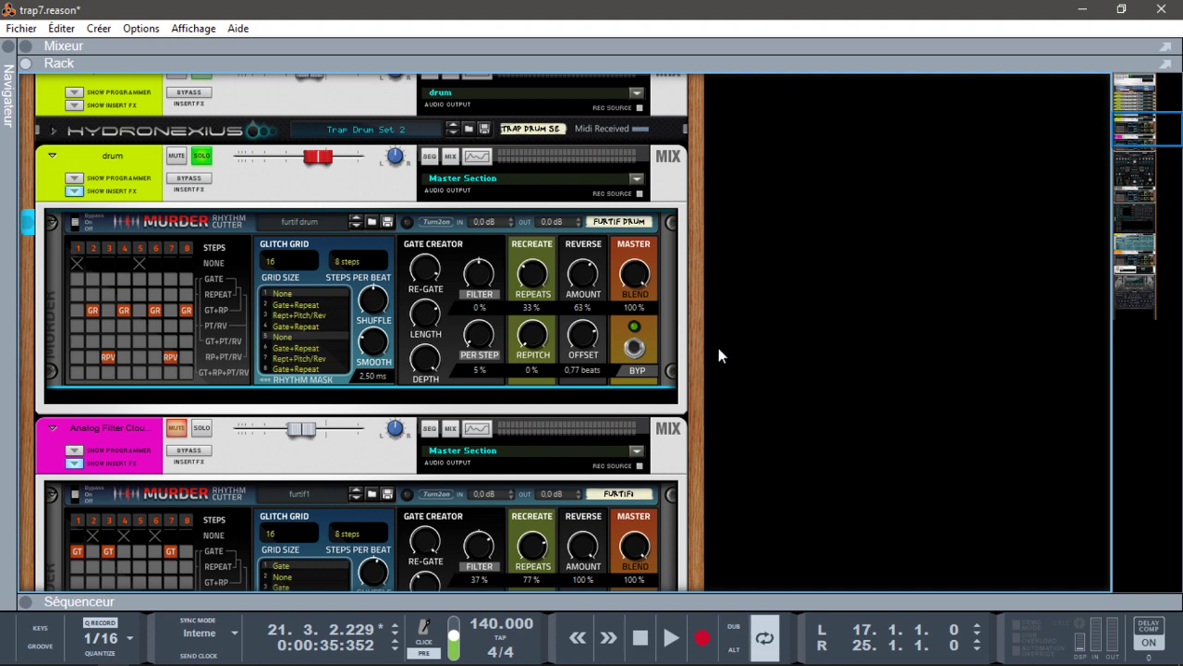
right_click(632, 348)
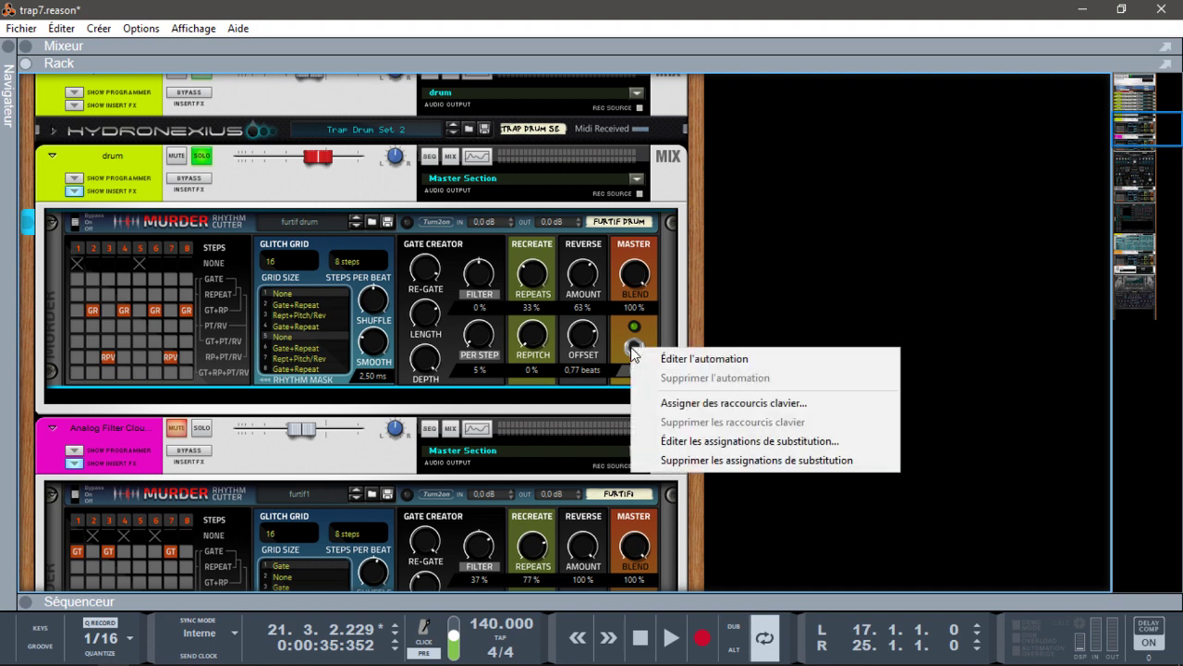
click(684, 361)
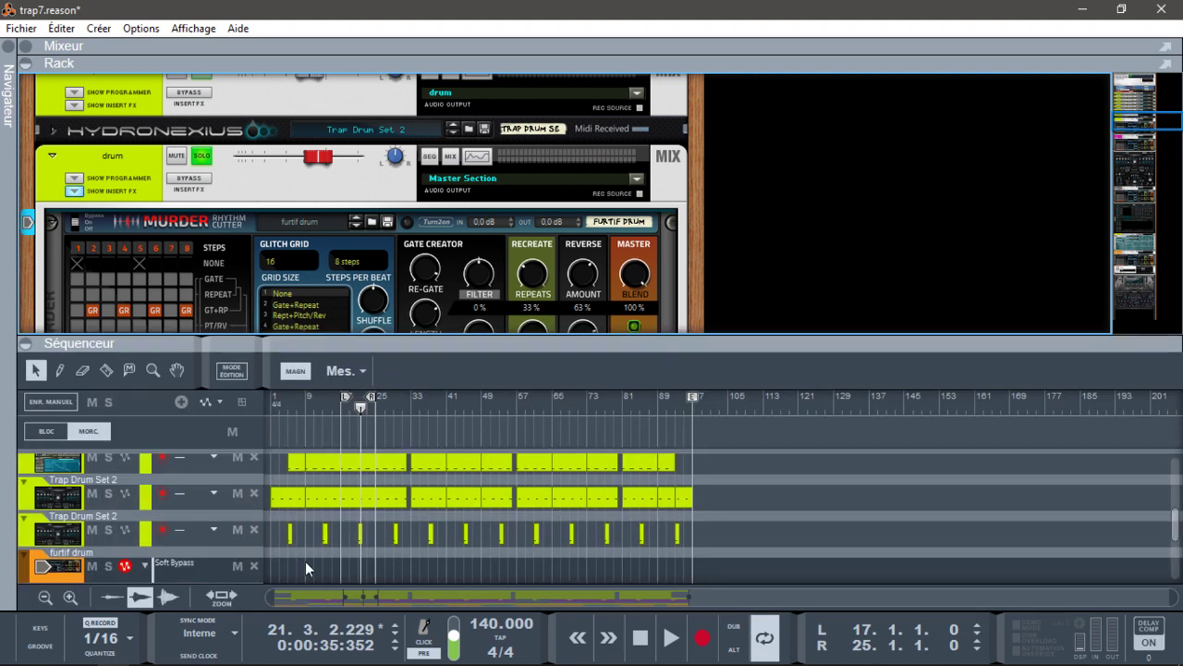
Step: Record Soft Bypass automation on the furtif drum track, starting at bar 17 and stopping at about bar 24
key(KP_1)
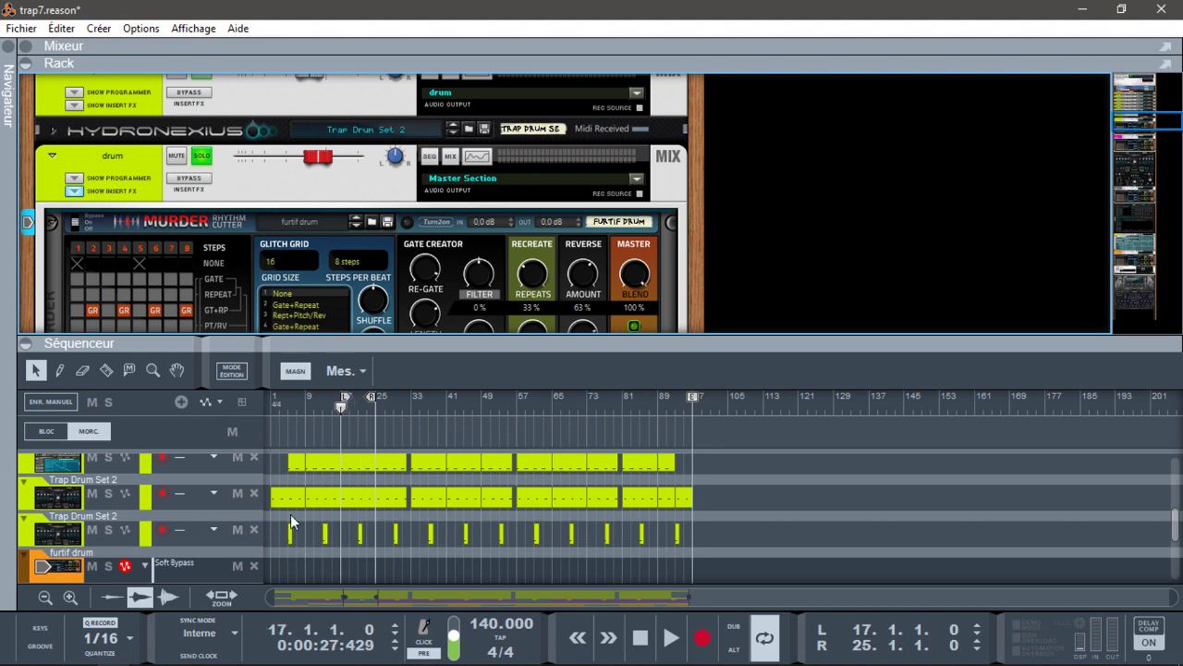
drag(1143, 114, 1139, 131)
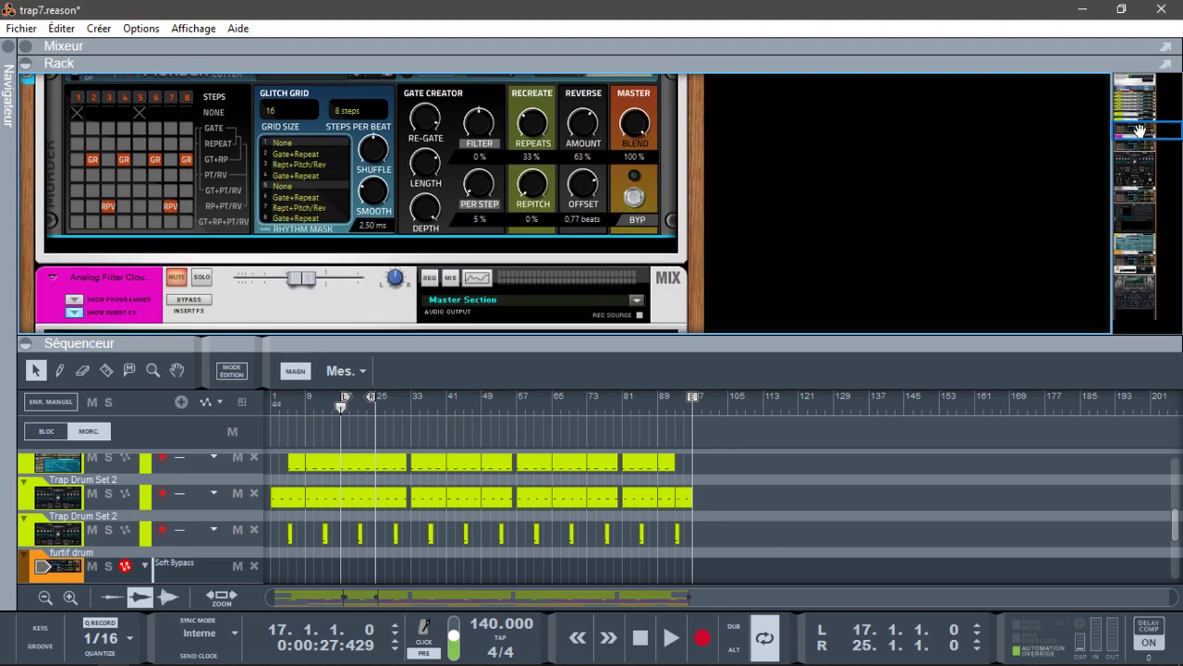
key(ctrl+Return)
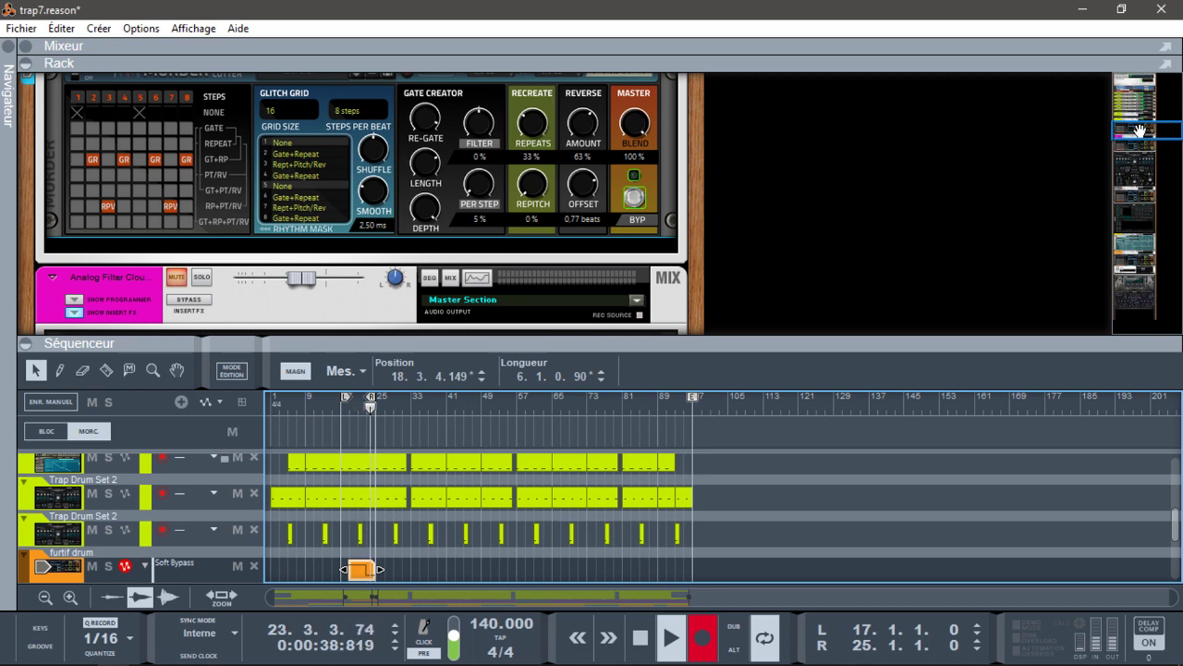
key(space)
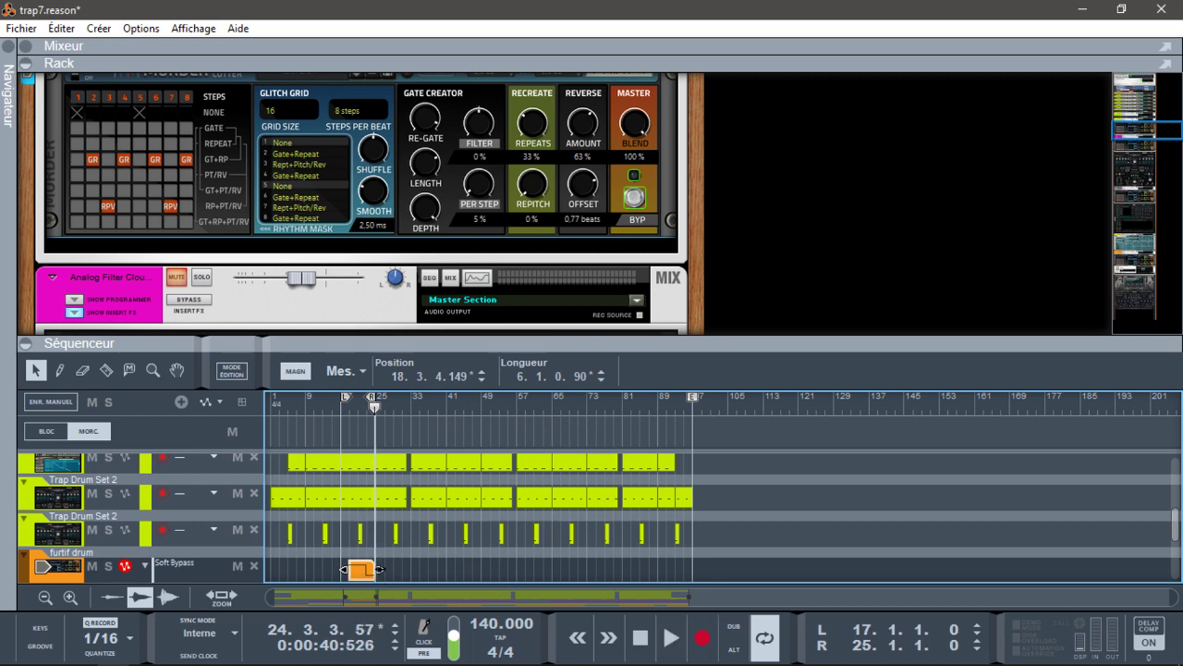
Step: Delete the recorded Soft Bypass automation clip from the furtif drum track
click(330, 568)
drag(329, 569, 326, 568)
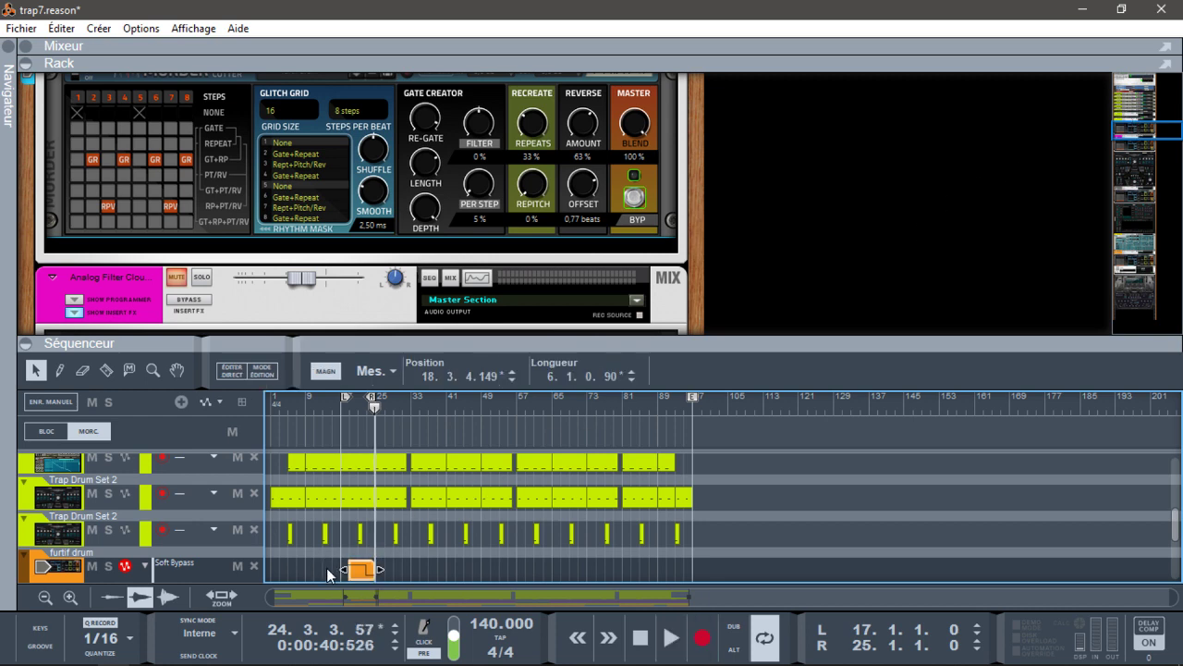
key(Delete)
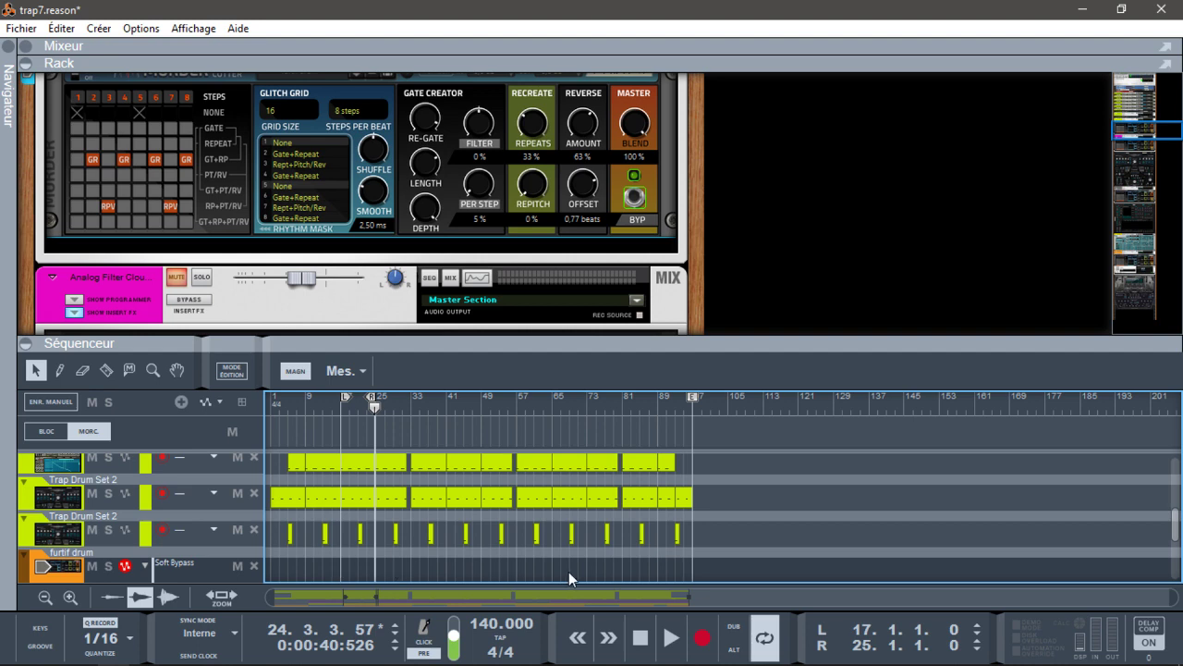
Step: Inspect the rear CV inputs of the drum channel's Murder device, and return to the rack's front view
key(Tab)
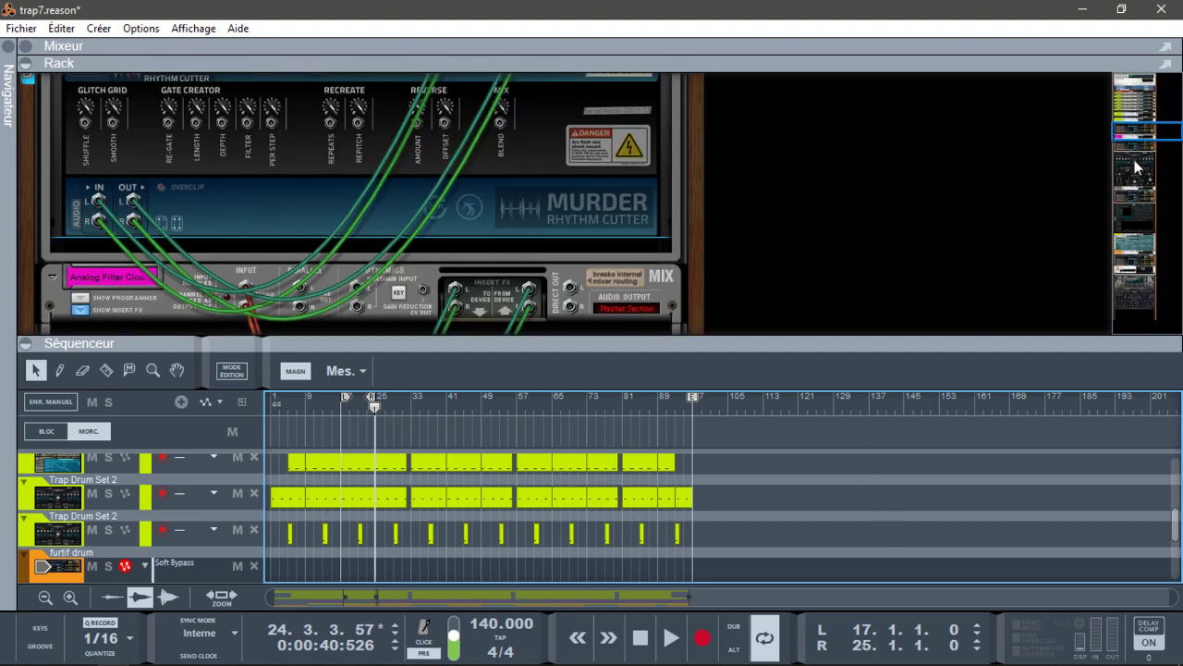
drag(1135, 125, 1134, 119)
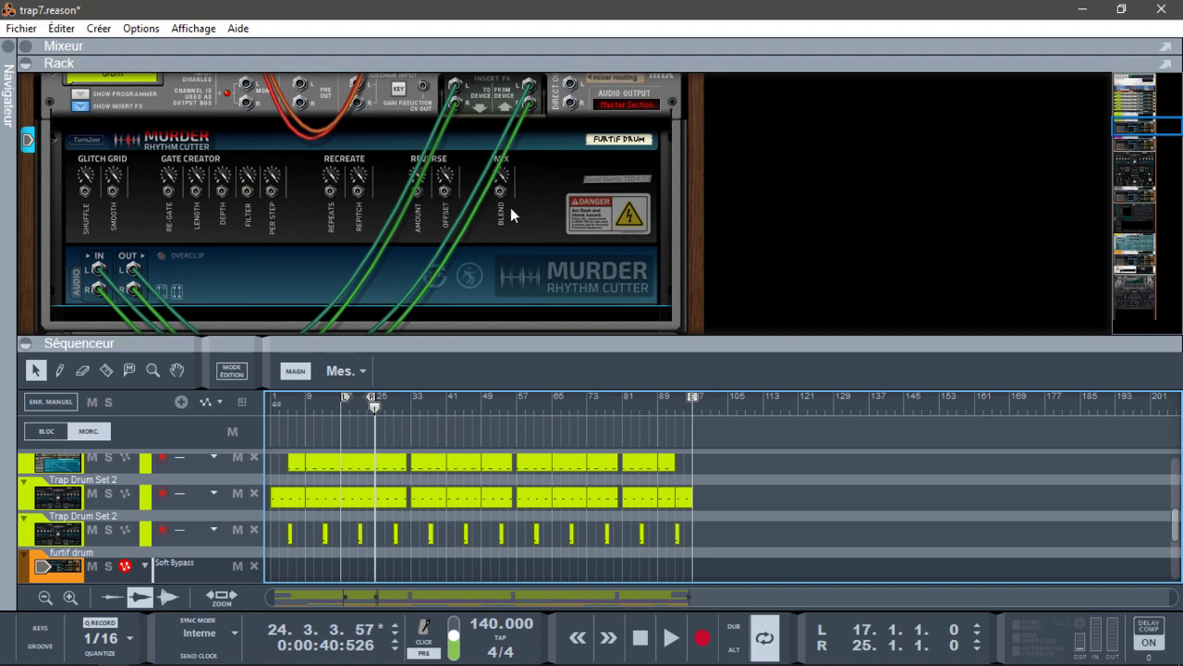
key(Tab)
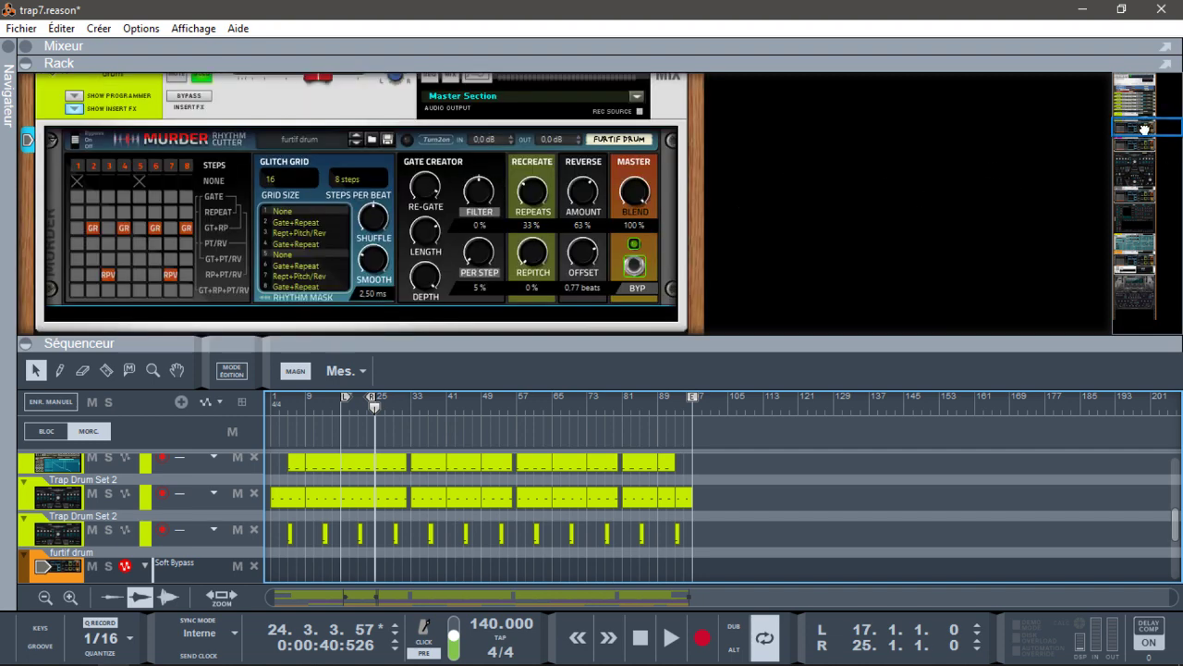
Step: Turn off the drum channel's solo, solo the Analog Filter Cloud Lead channel instead, and show the rack at full size
mouse_move(1145, 130)
mouse_down()
mouse_move(1149, 144)
mouse_move(1138, 118)
mouse_move(1152, 138)
mouse_move(1151, 126)
mouse_move(1139, 136)
mouse_up()
click(200, 184)
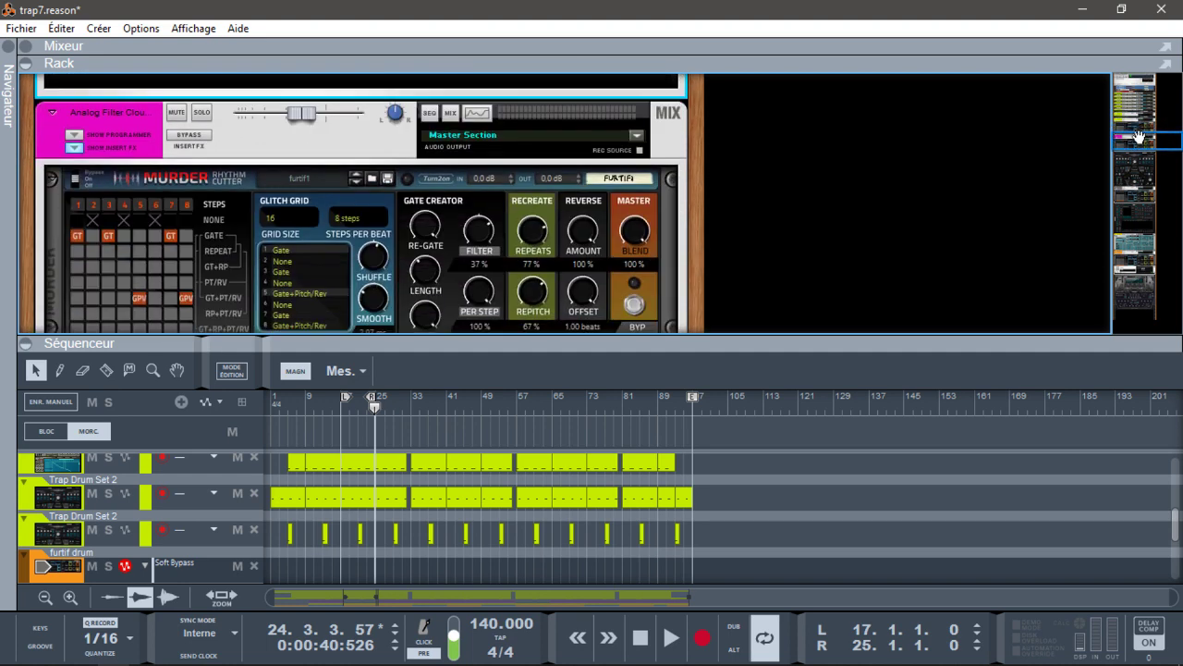
click(203, 113)
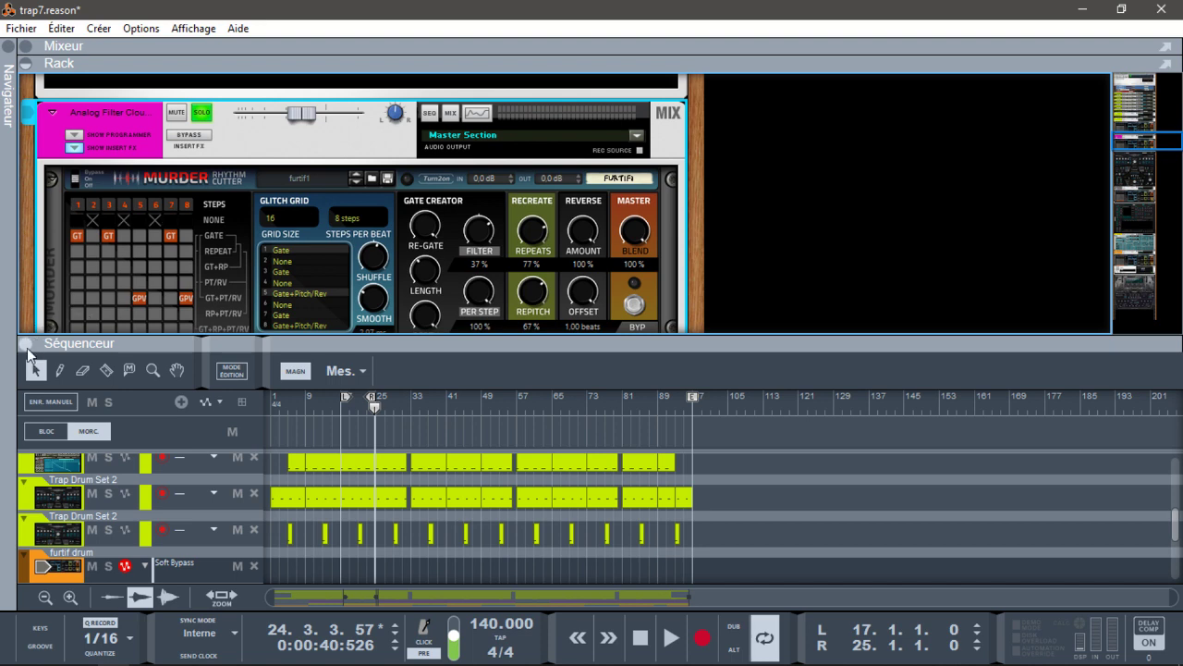
click(27, 346)
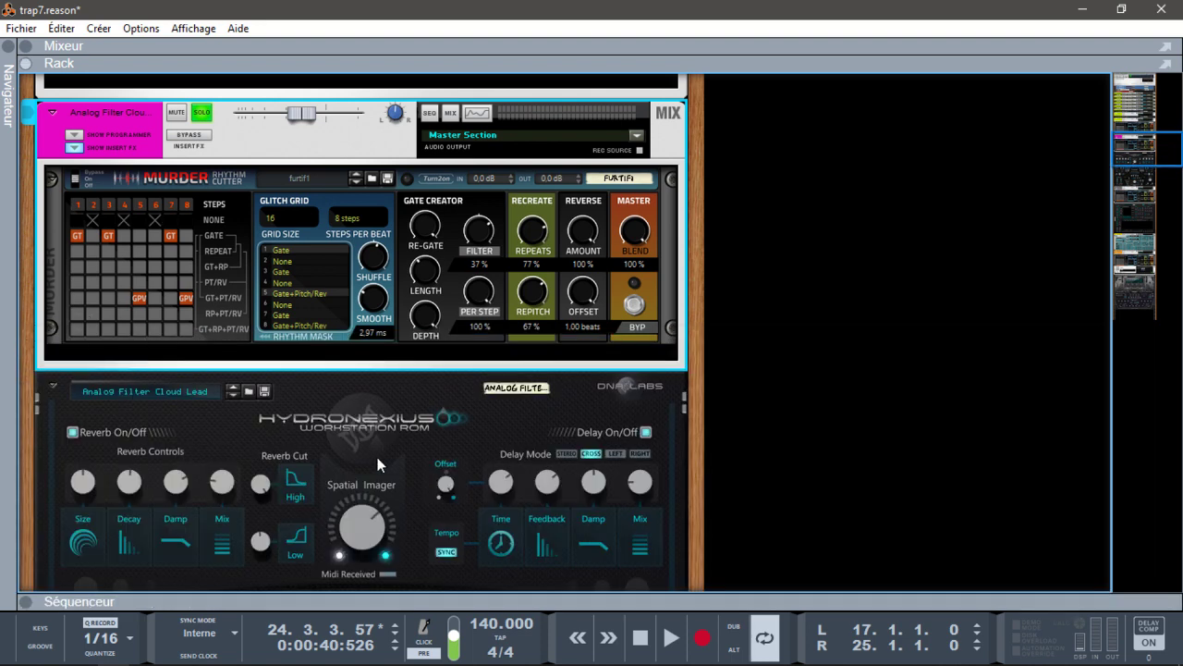
Step: Play the soloed Analog Filter Cloud Lead channel briefly from bar 17 and stop
key(KP_1)
key(space)
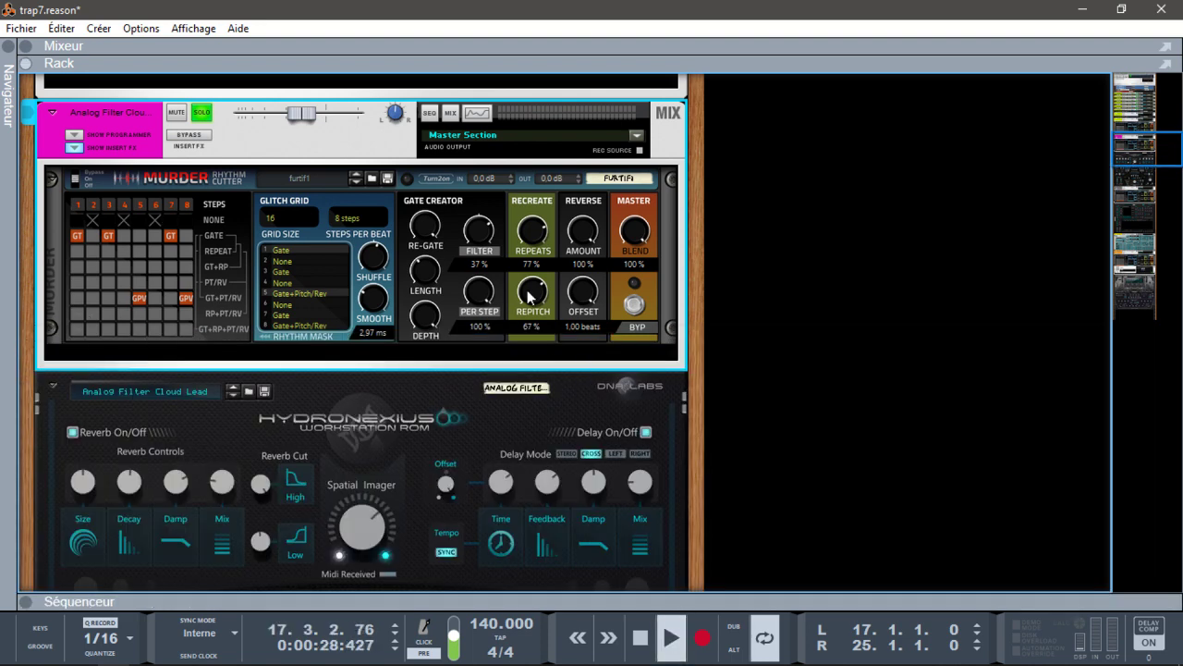
key(space)
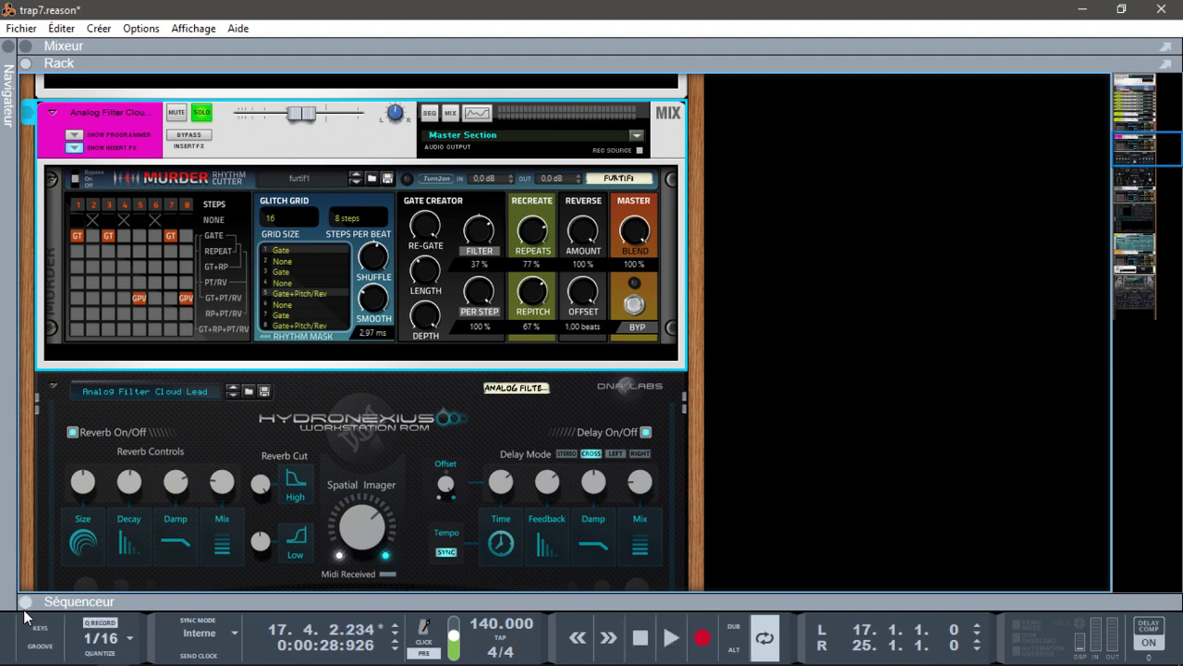
Step: Enlarge the sequencer beneath the rack and move the loop to bars 33 to 41
click(26, 603)
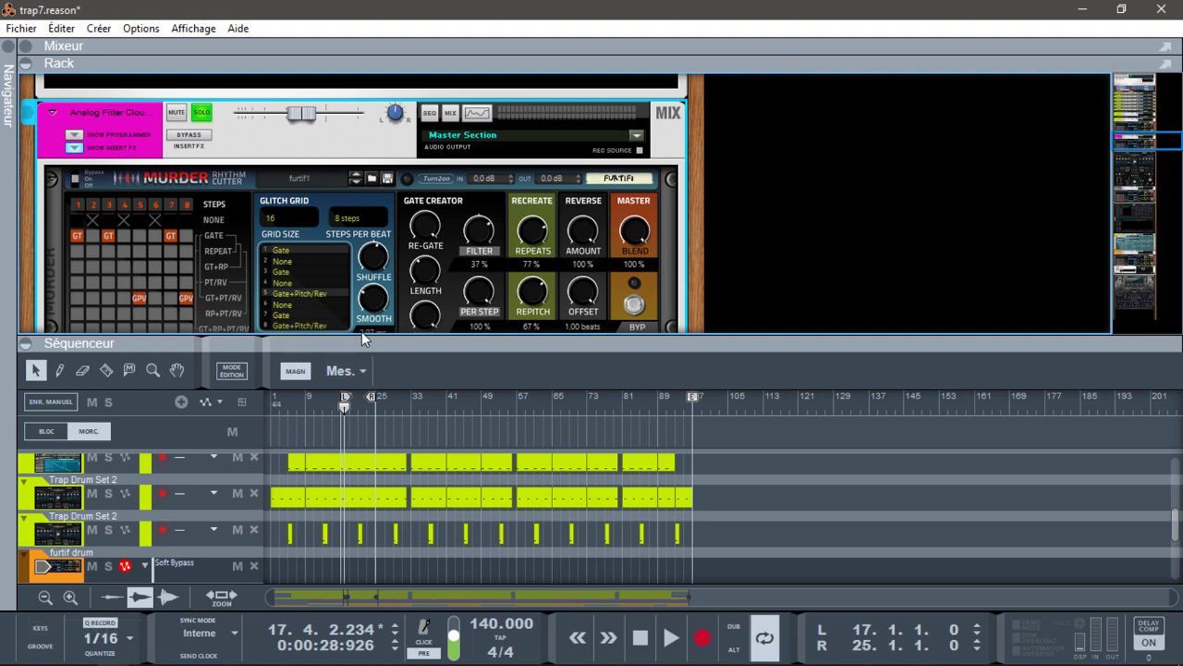
drag(361, 331, 360, 171)
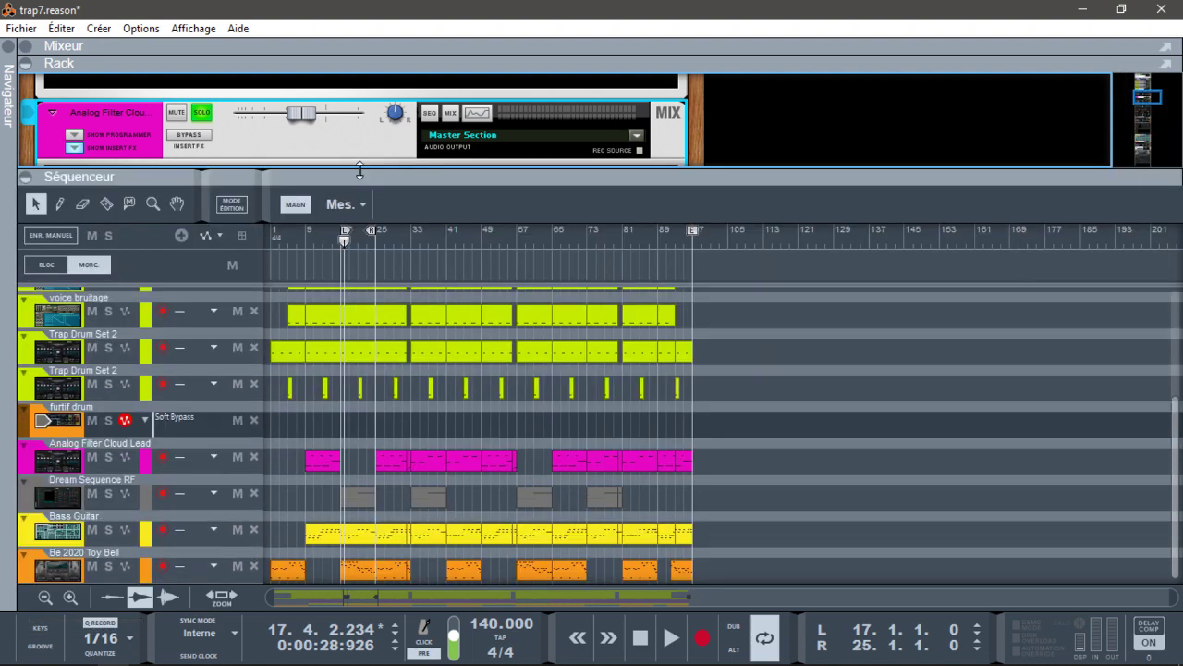
mouse_move(342, 227)
mouse_down()
mouse_move(291, 231)
mouse_move(414, 242)
mouse_move(464, 233)
mouse_move(418, 229)
mouse_up()
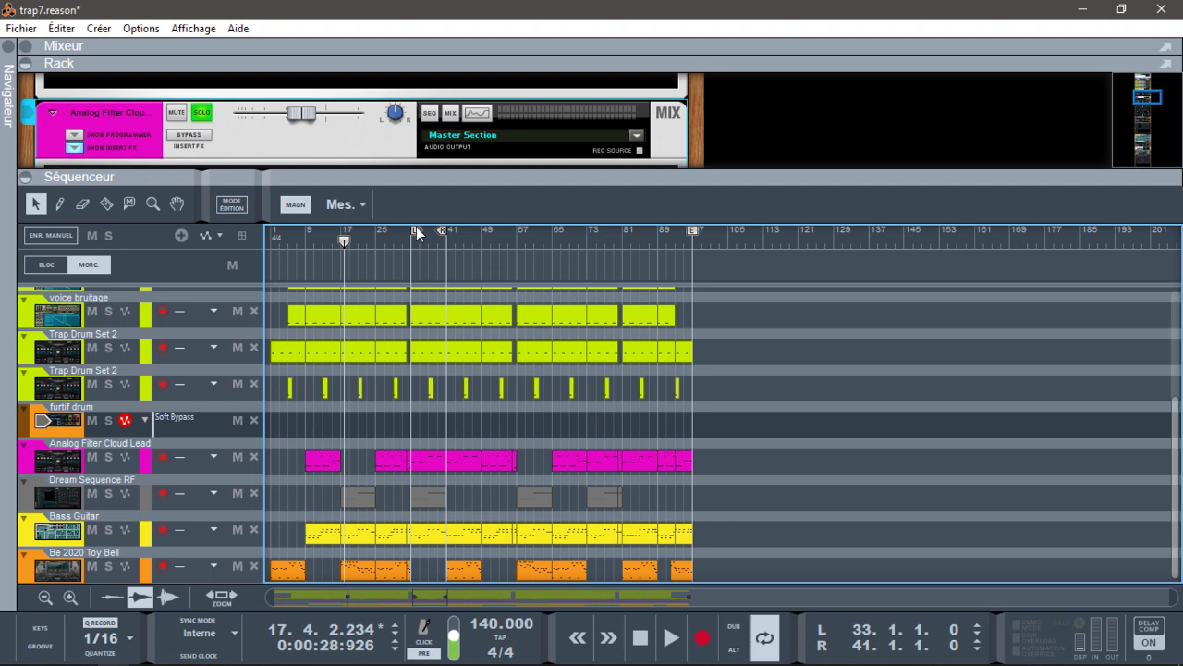
Step: Play the soloed lead from bar 33, stop, and replay it from there with its Murder device shown in the full-size rack
key(space)
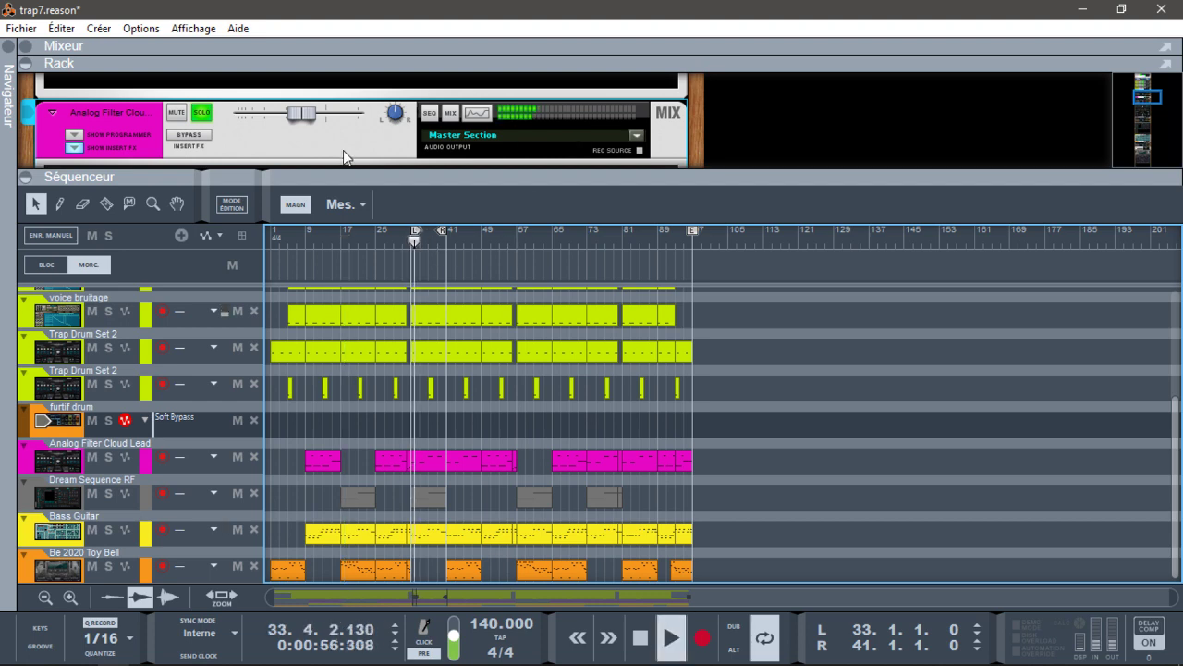
click(26, 177)
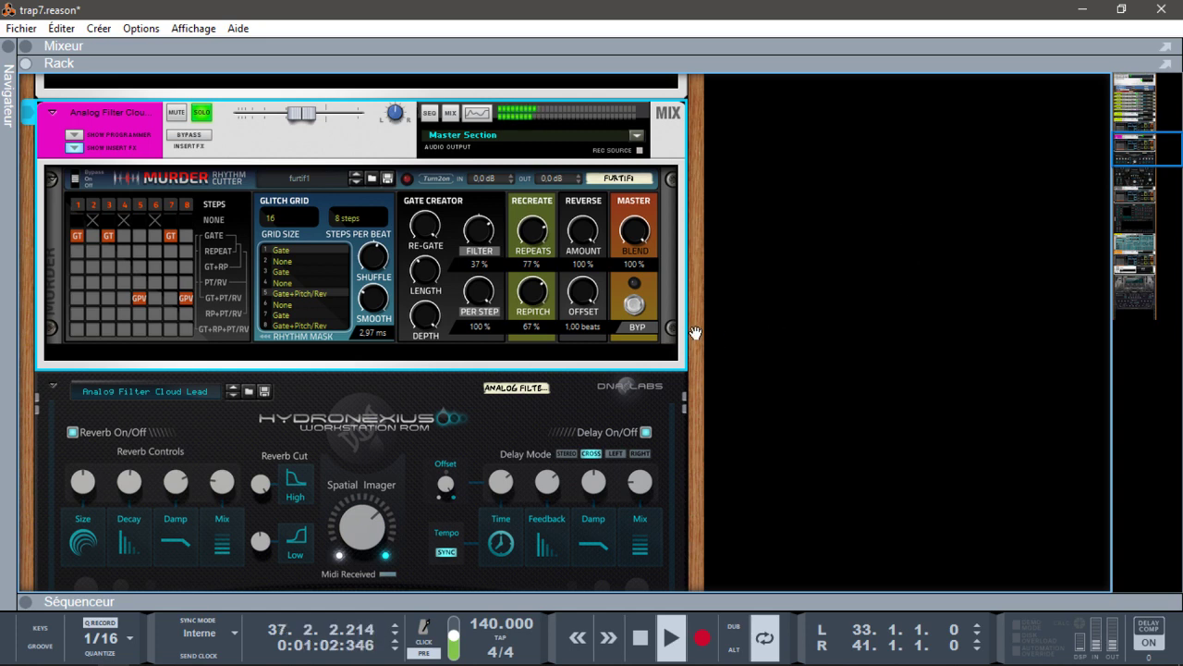
key(space)
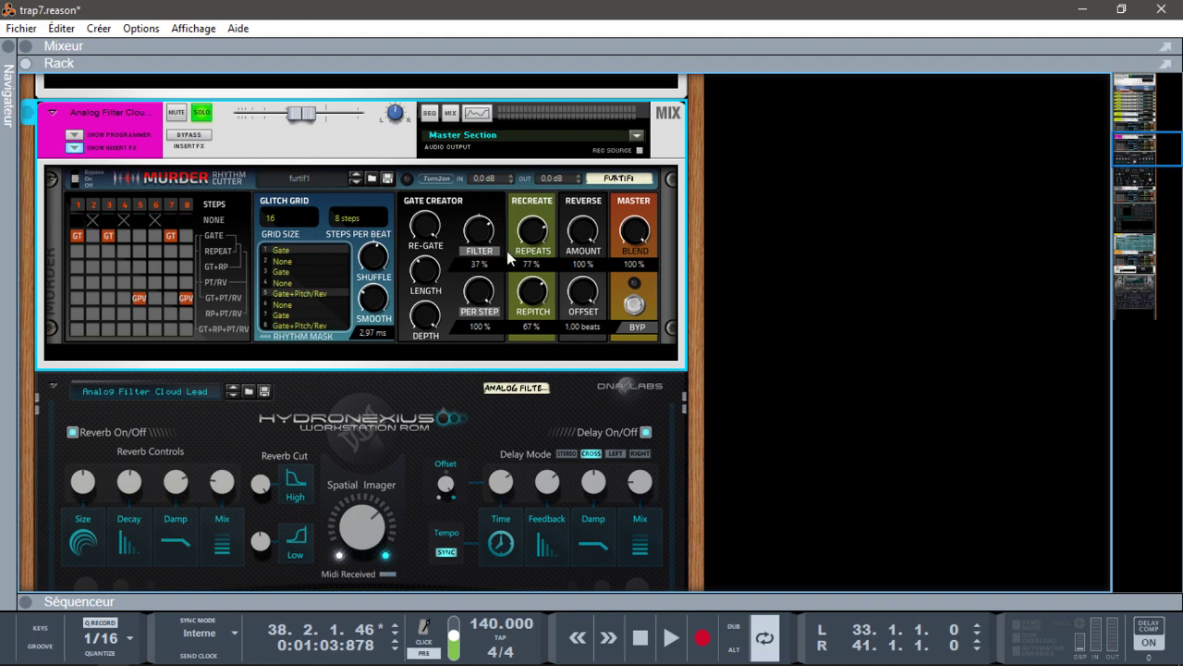
key(KP_0)
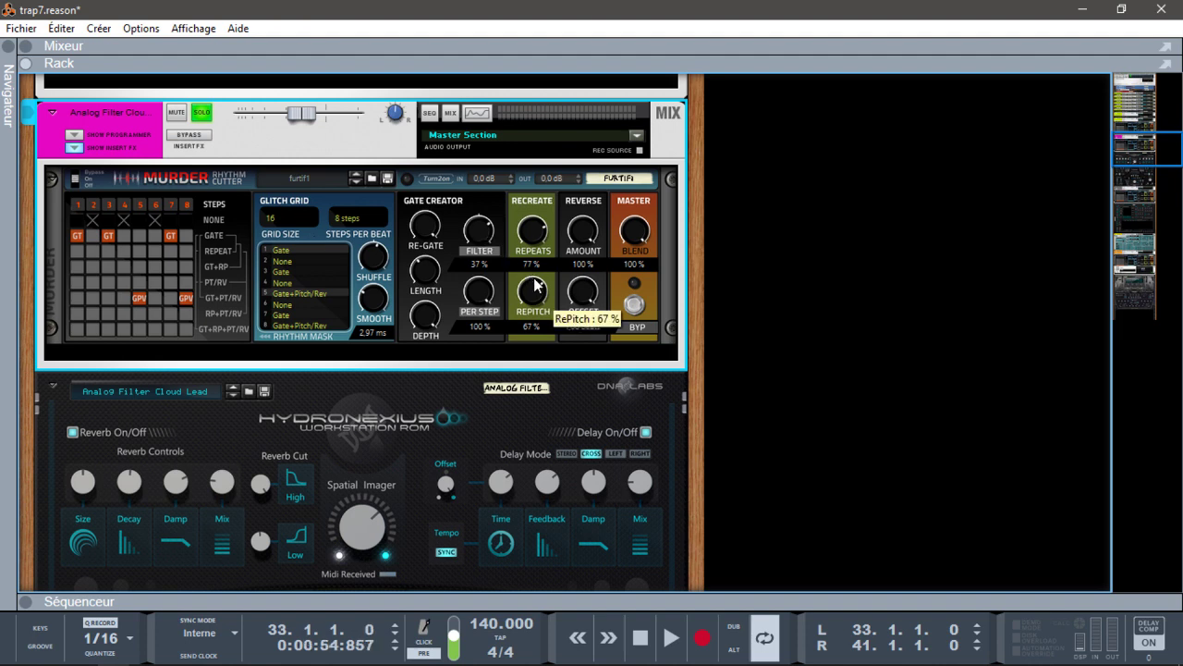
key(space)
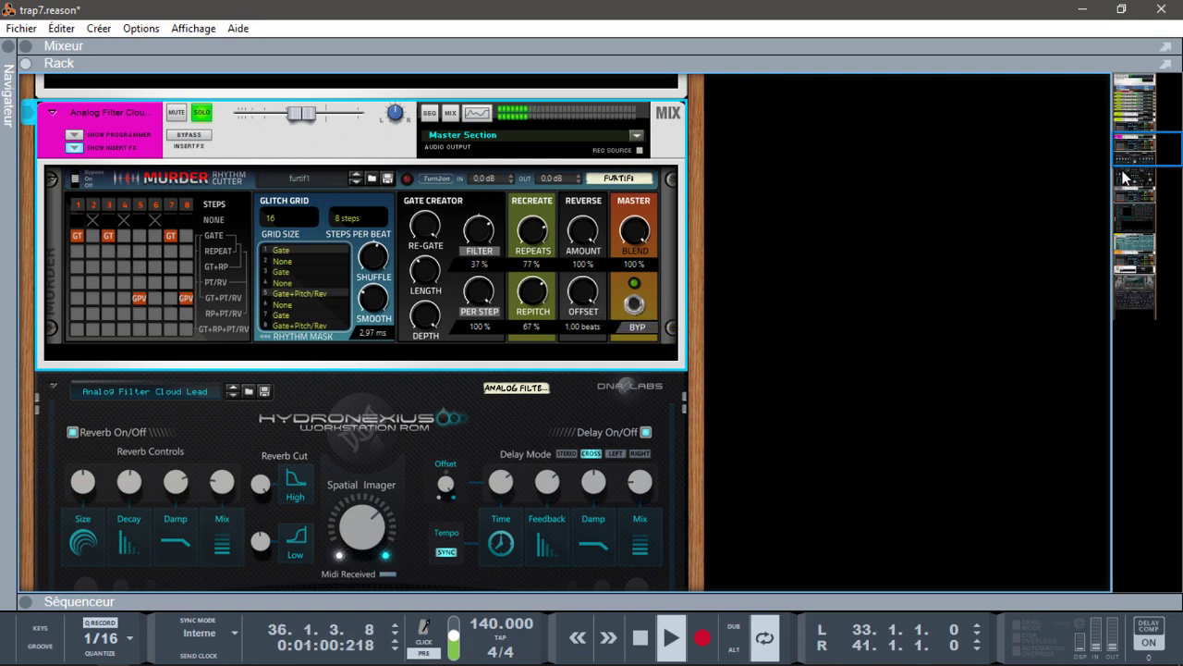
Step: Solo the drum channel along with the lead and delete the bypass automation of the drum's Murder device
drag(1127, 158, 1112, 137)
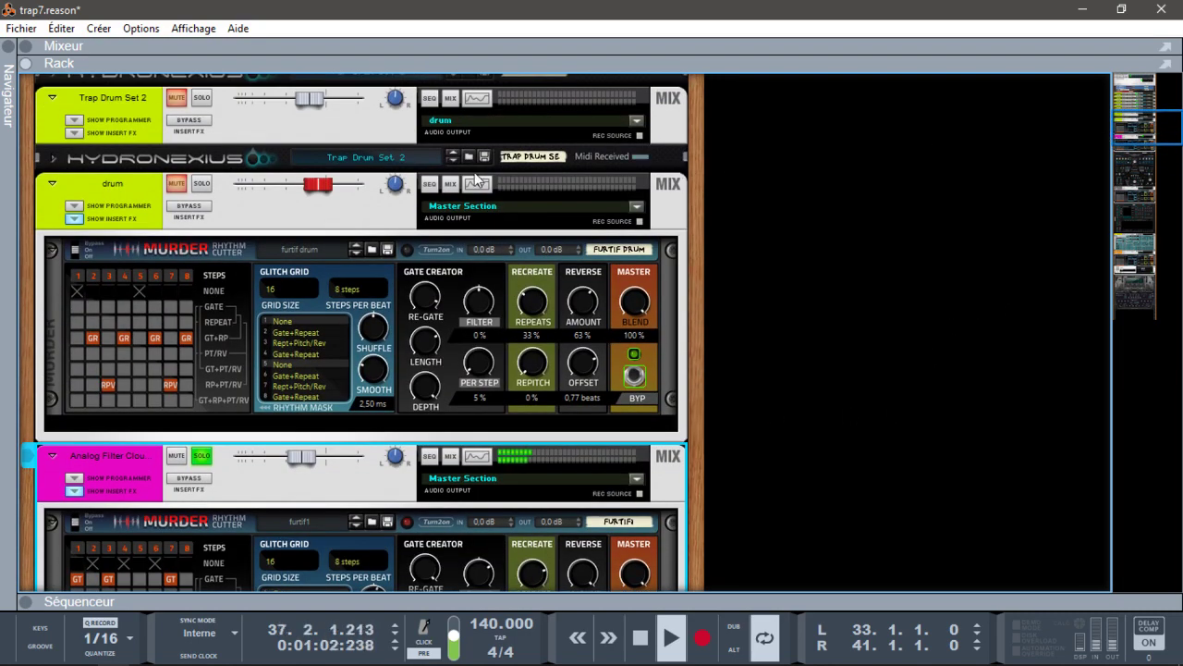
click(202, 183)
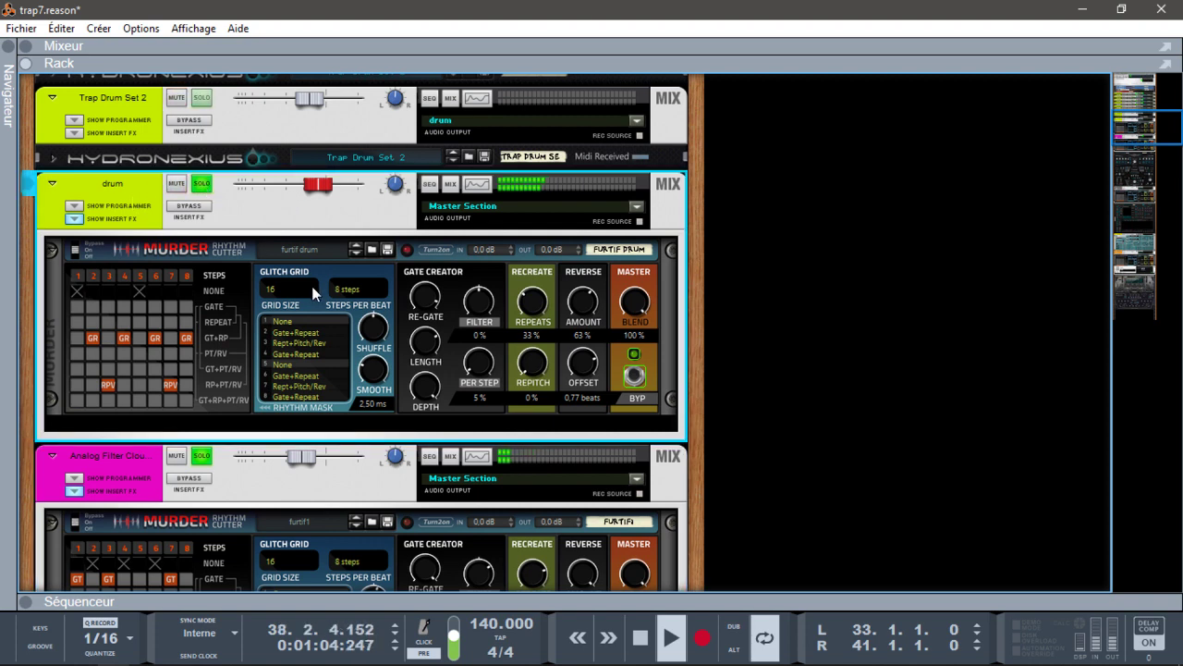
right_click(635, 356)
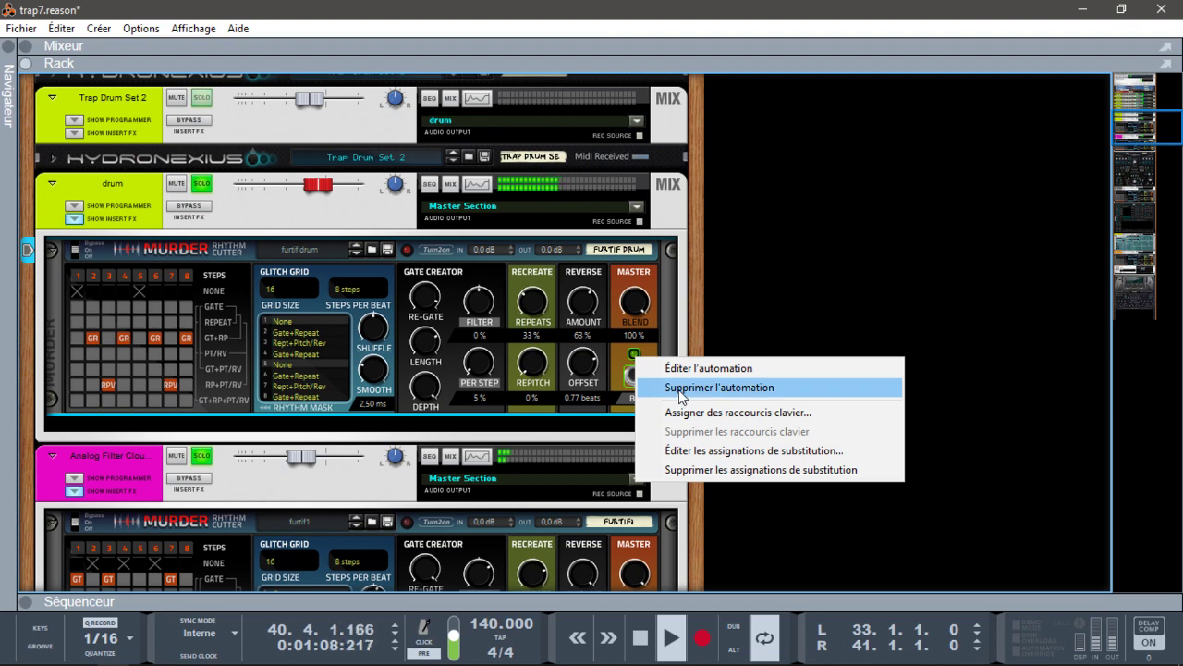
click(679, 389)
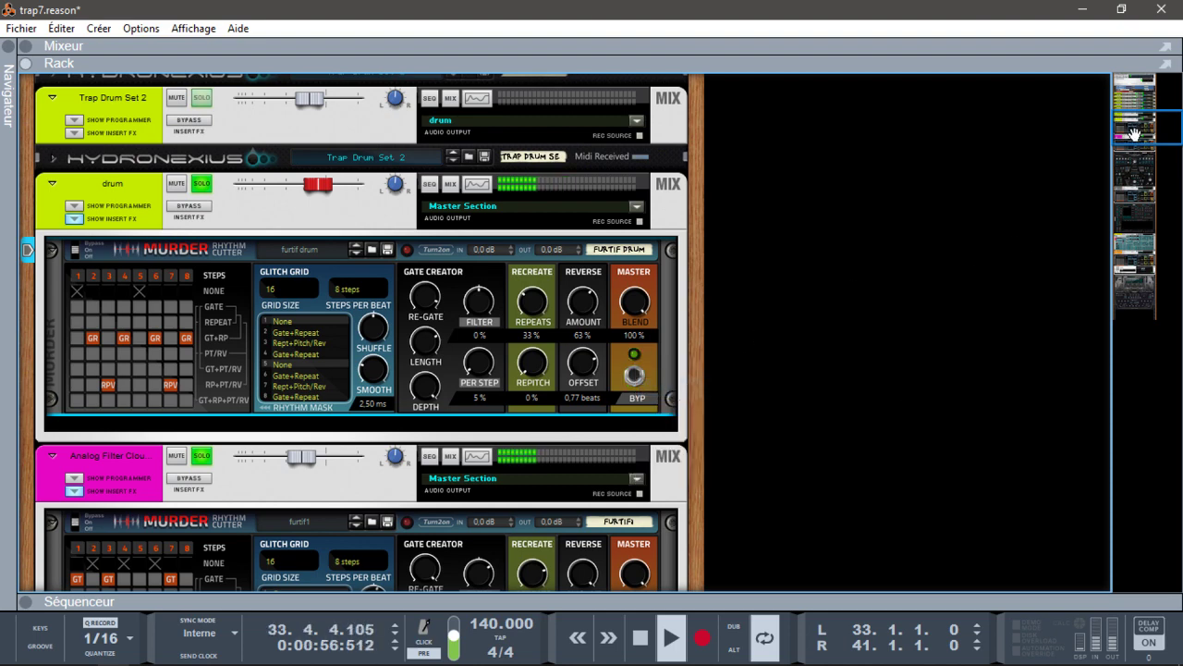
Step: Listen to the soloed drum and lead while viewing their Murder devices, and stop playback
drag(1133, 134, 1139, 143)
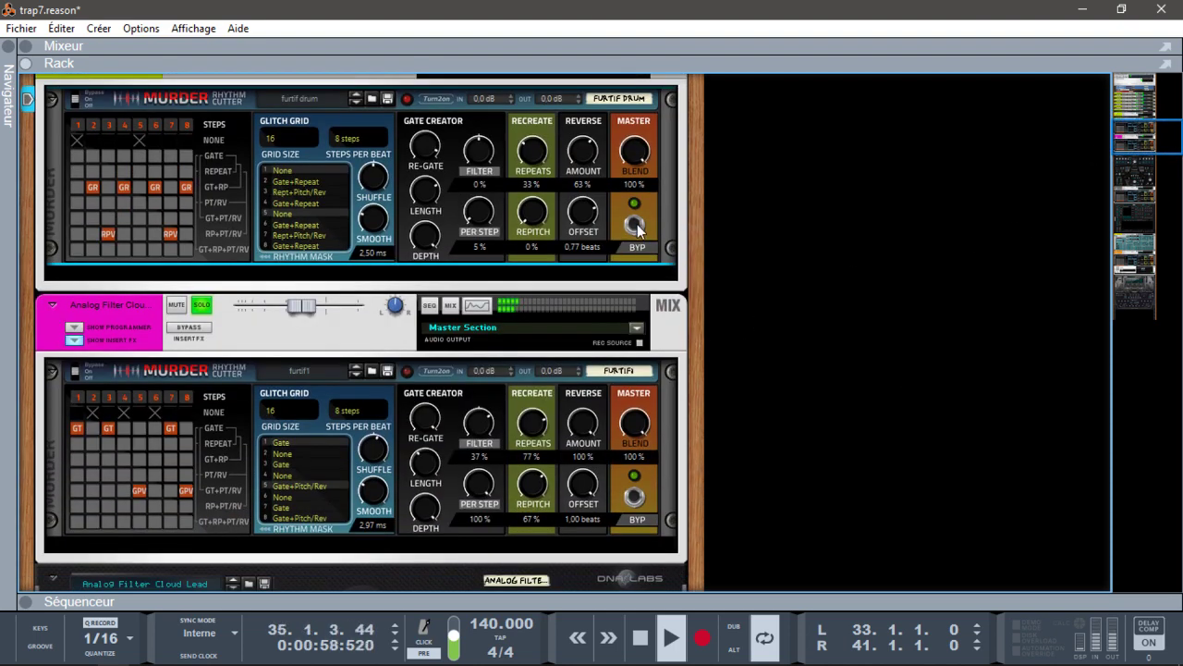
drag(1147, 135, 1149, 145)
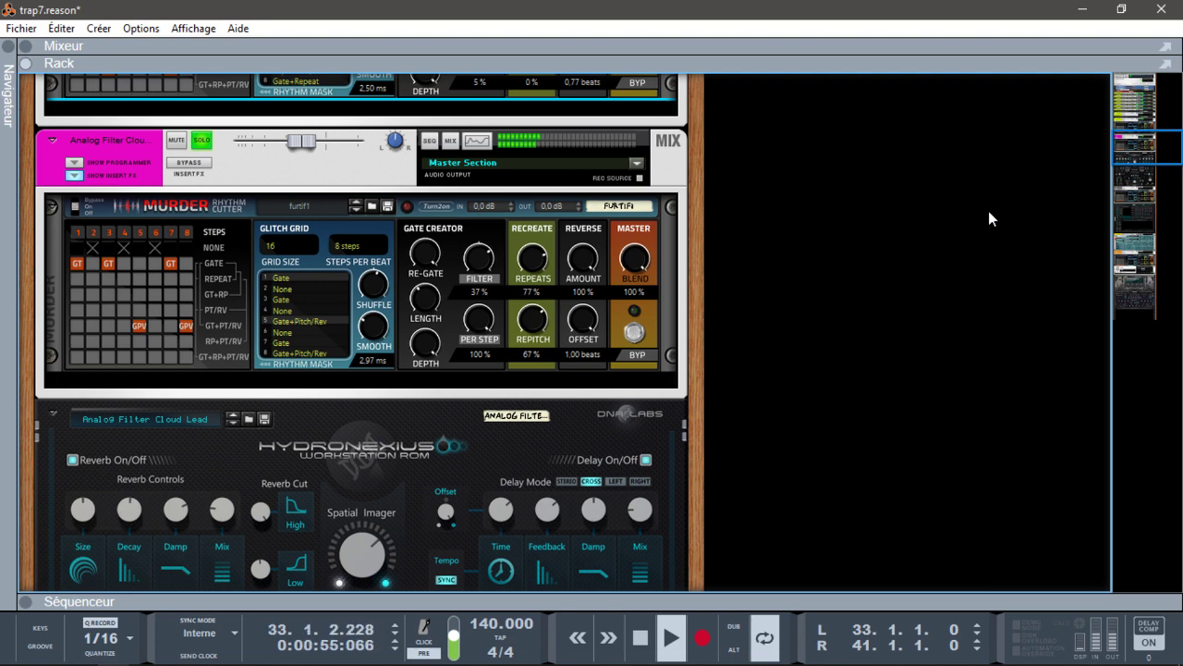
key(space)
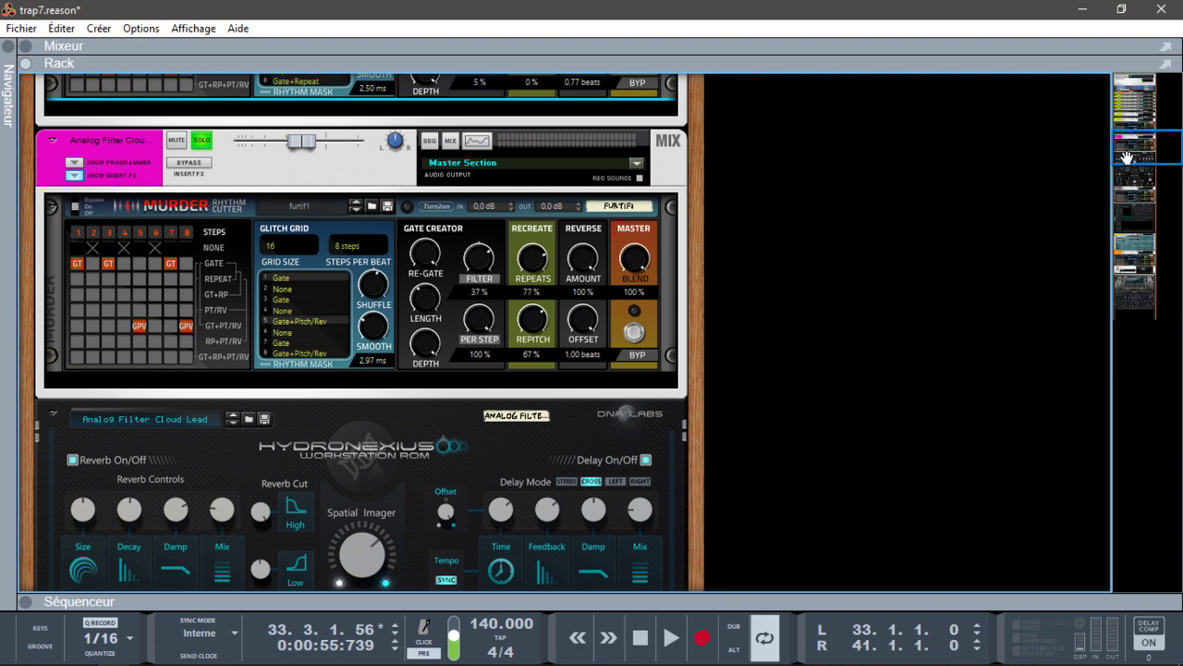
Step: Turn off the Analog Filter Cloud Lead's solo and solo the Dream Sequence RF channel instead
drag(1130, 157, 1017, 143)
click(203, 275)
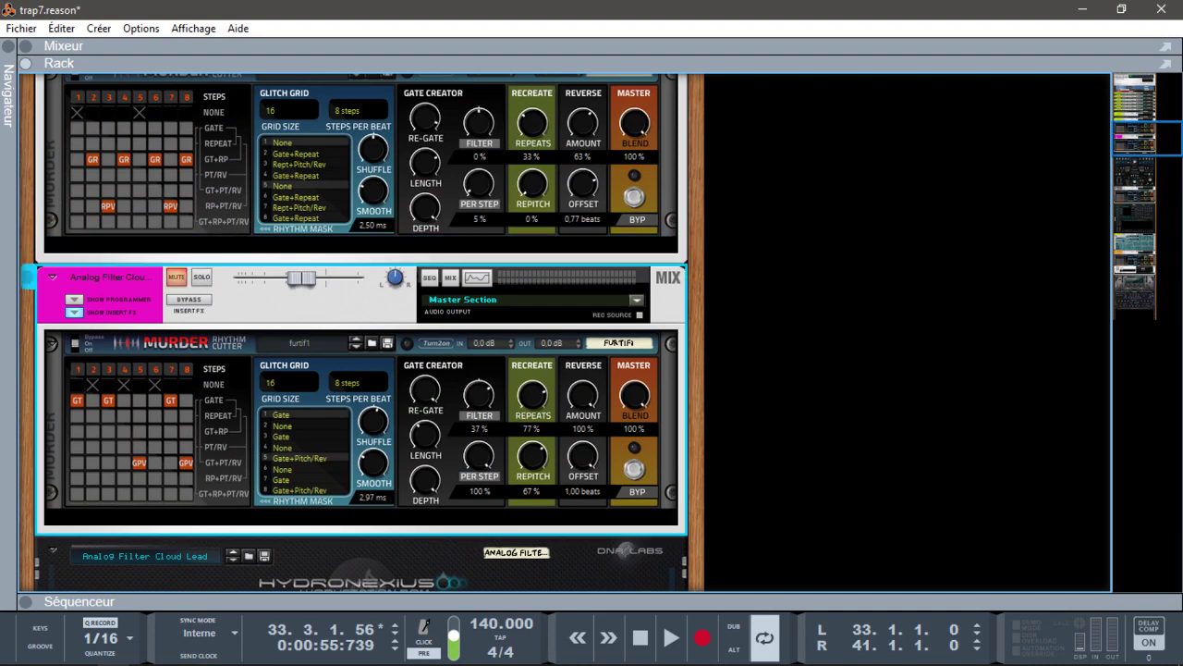
drag(1146, 138, 1157, 198)
click(201, 128)
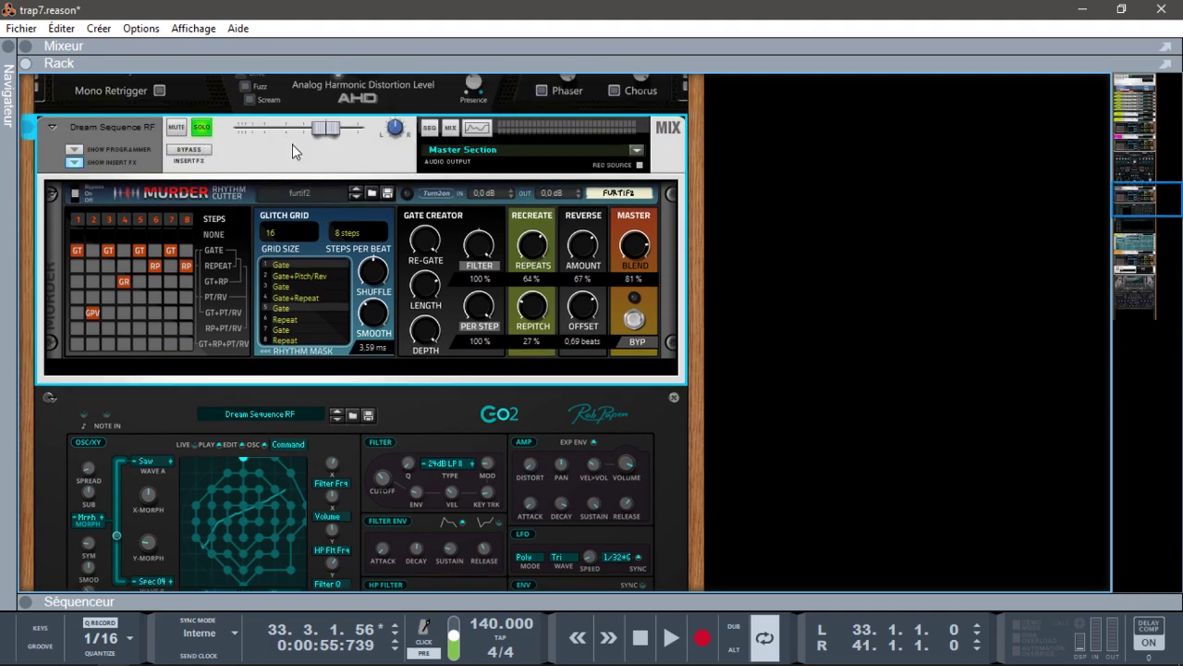
Step: Play the soloed drum and Dream Sequence RF from bar 33, view the Go2 synth and Murder device, and stop
drag(1132, 206, 1139, 223)
key(shift+Return)
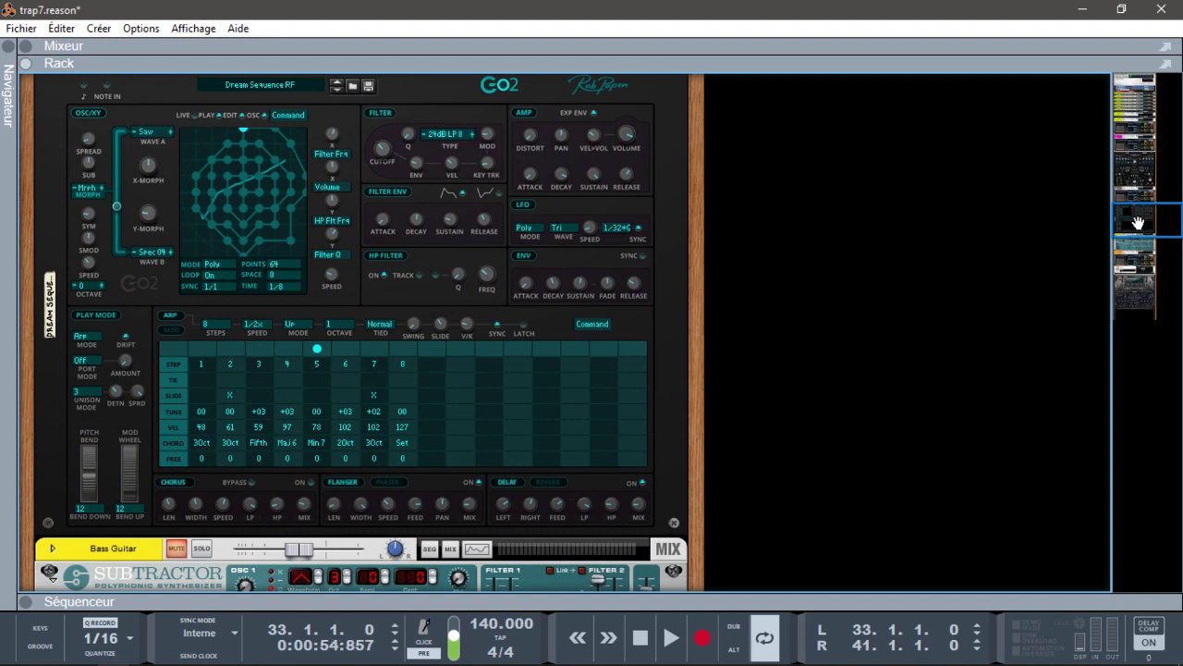
key(space)
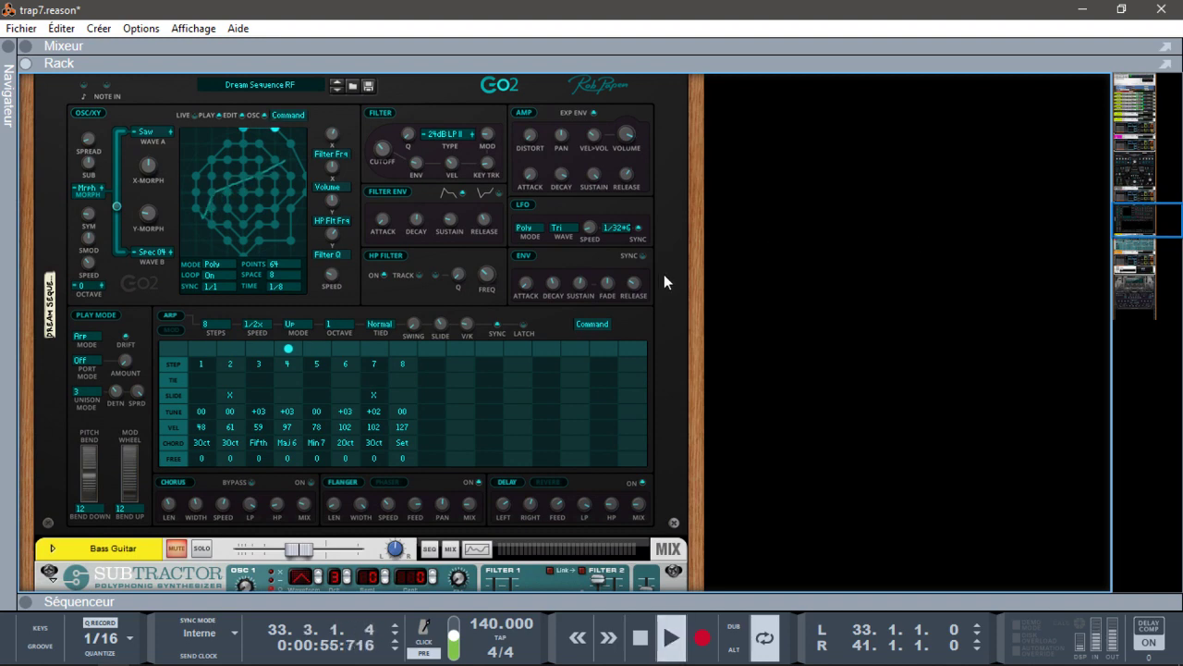
drag(1144, 220, 1140, 201)
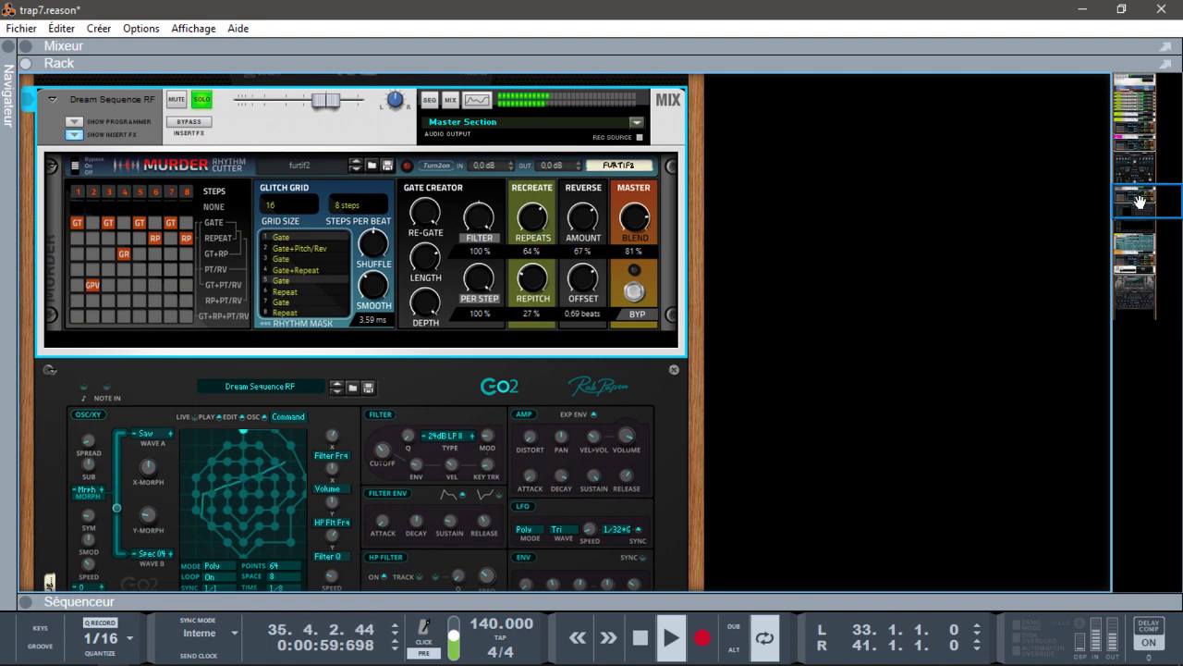
key(space)
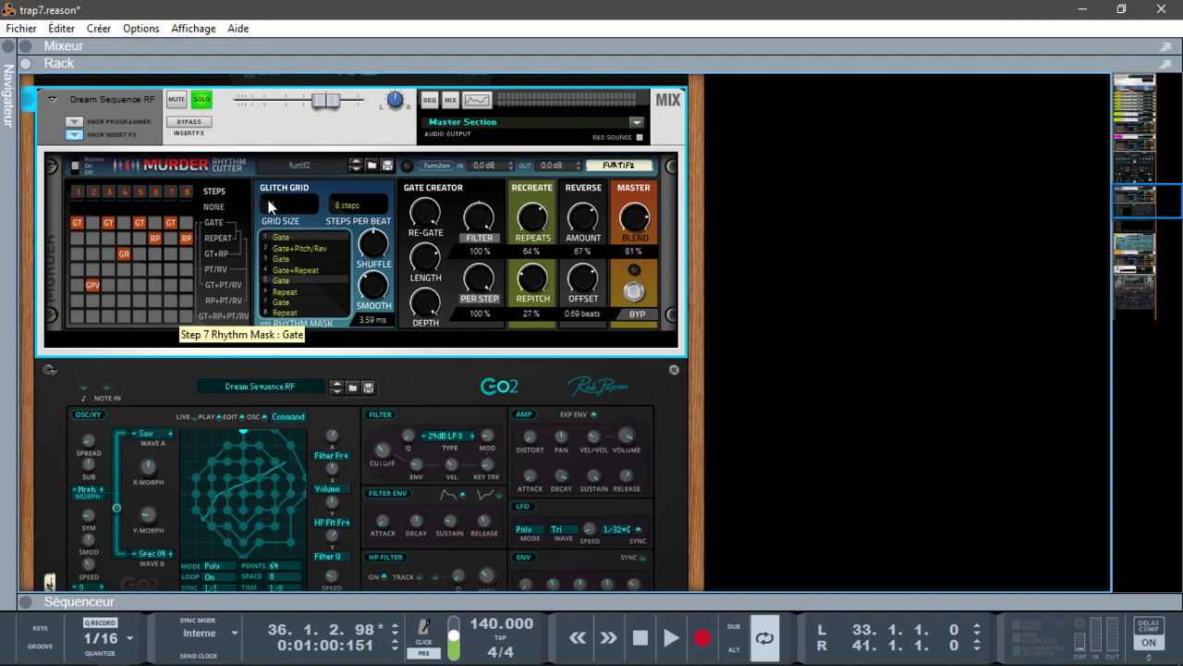
Step: Replay from bar 33 and set Dream Sequence RF's Murder Reverse Amount to 81%, RePitch to 52% and Repeats to 77%
key(KP_0)
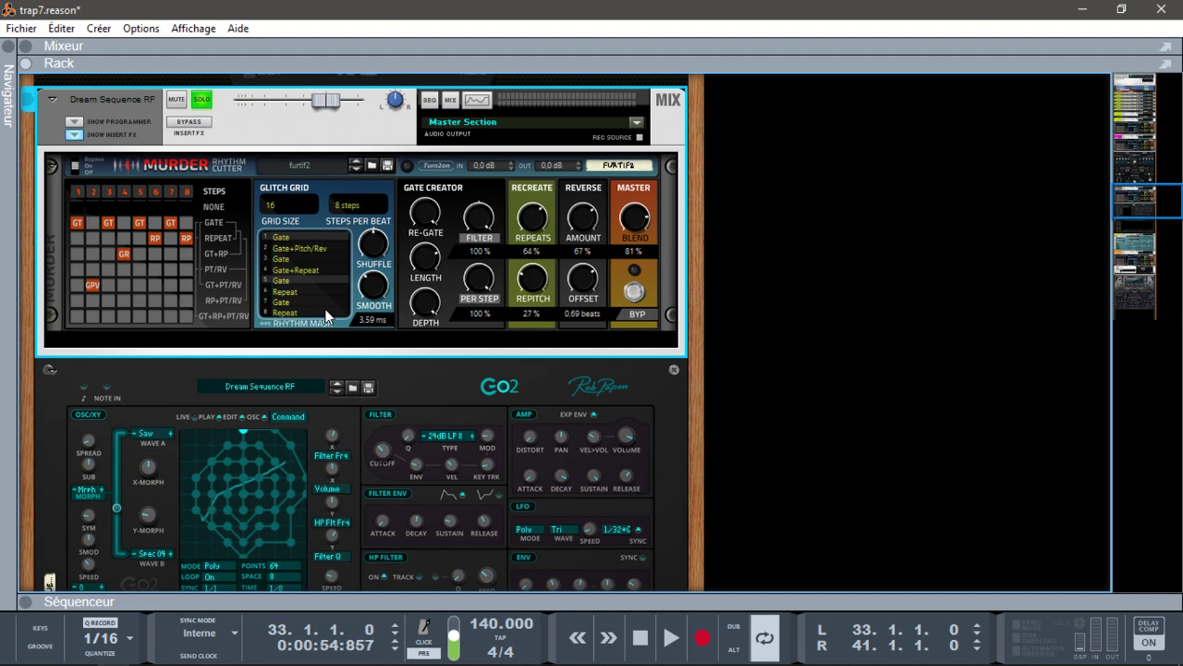
key(space)
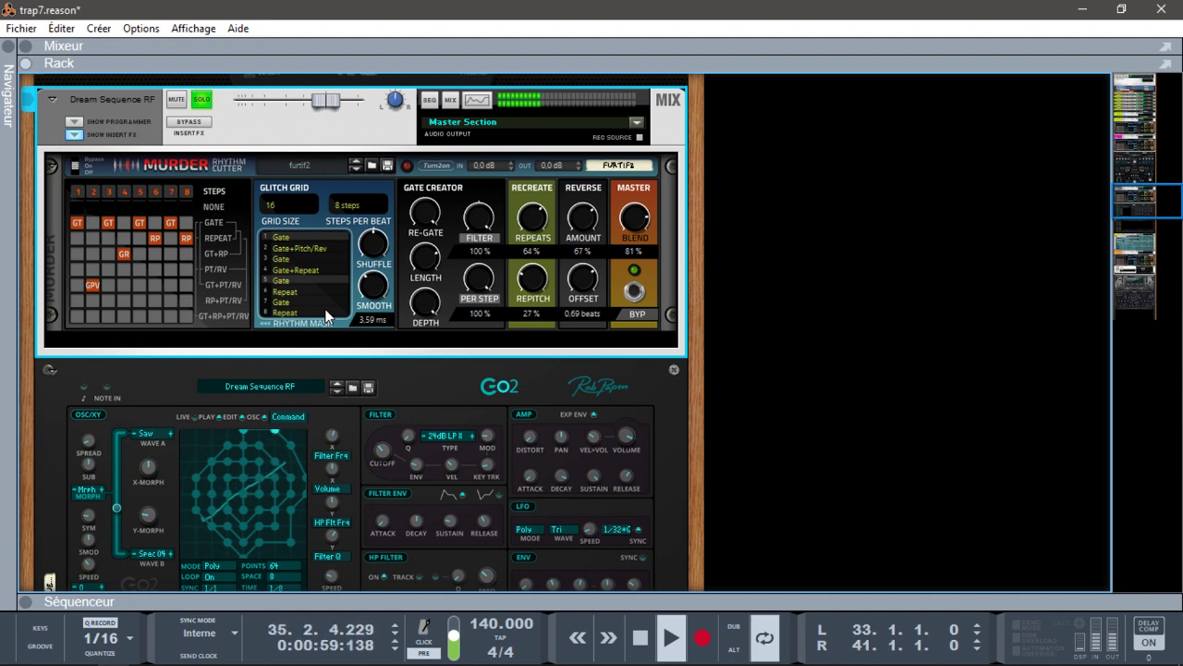
click(570, 225)
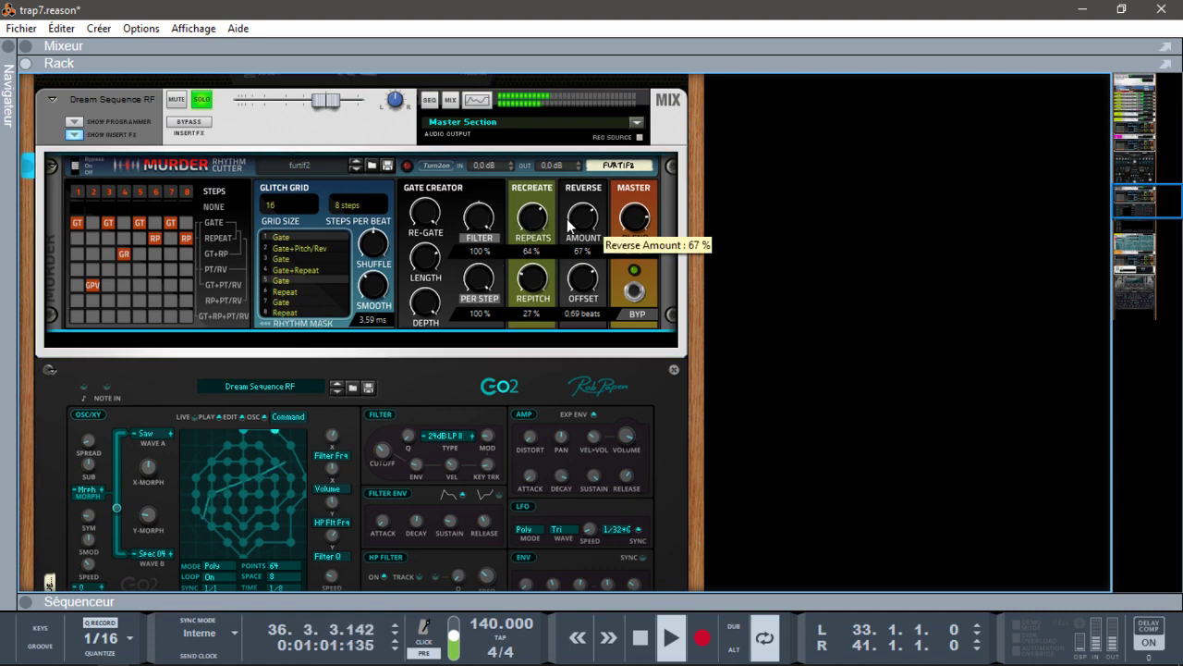
drag(569, 224, 567, 218)
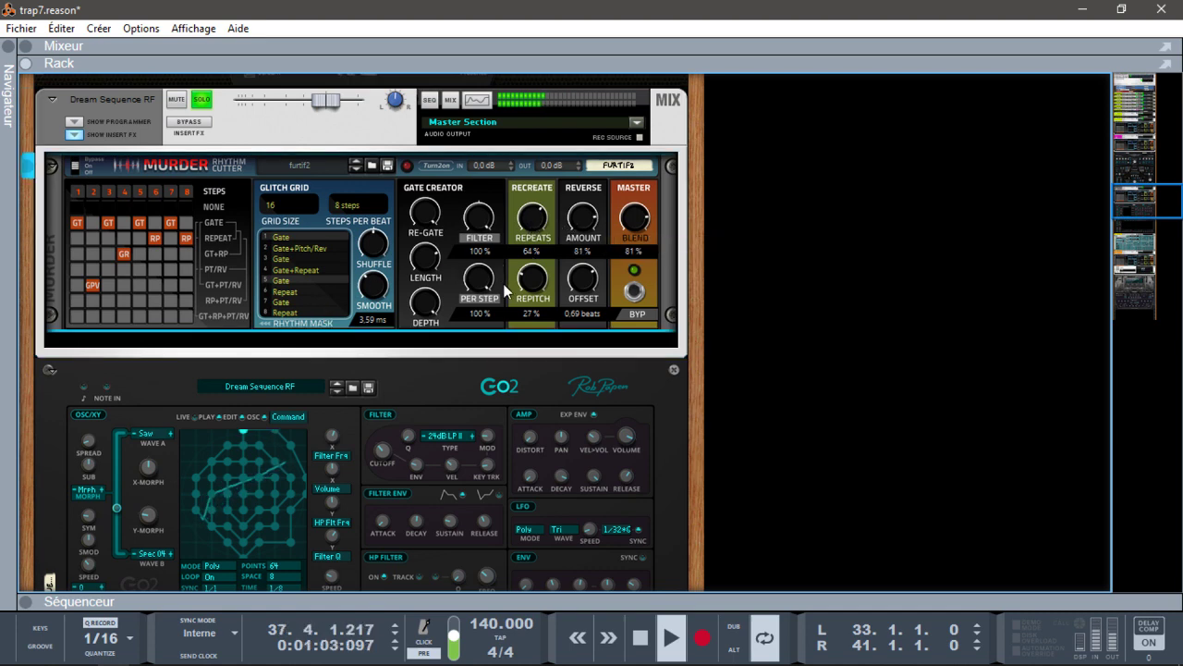
drag(528, 288, 532, 272)
drag(531, 225, 524, 218)
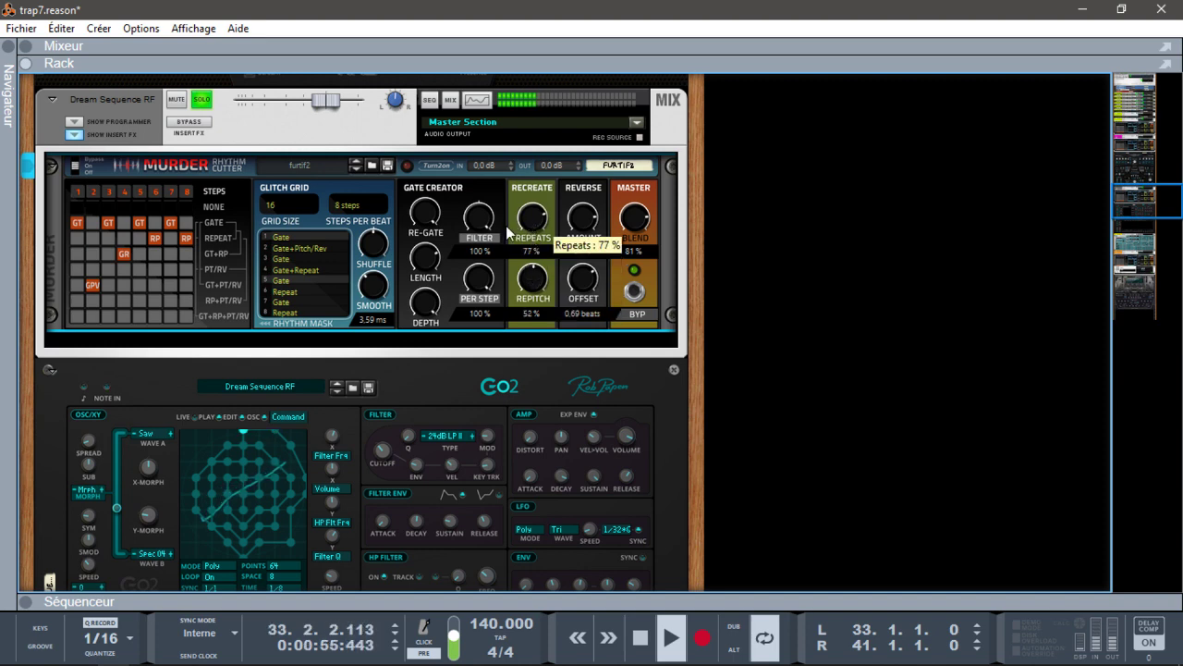
mouse_move(524, 289)
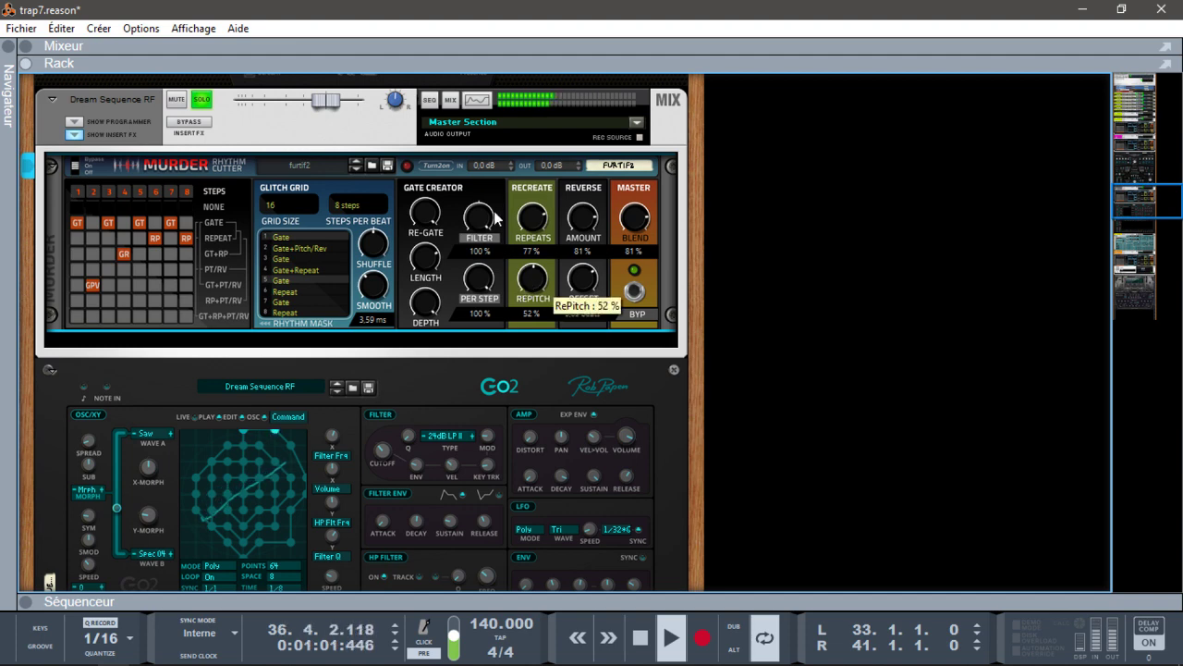
Step: Turn off the drum channel's solo, listen to Dream Sequence RF alone with its Murder device shown, and stop playback
drag(1137, 193, 1165, 124)
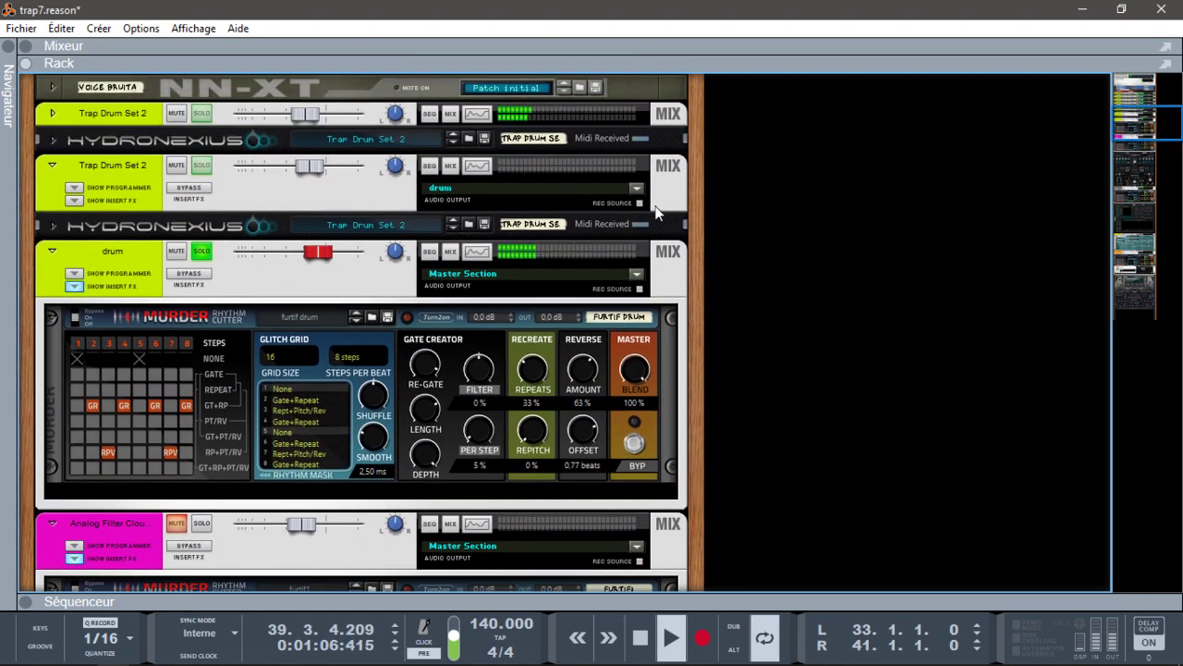
click(221, 265)
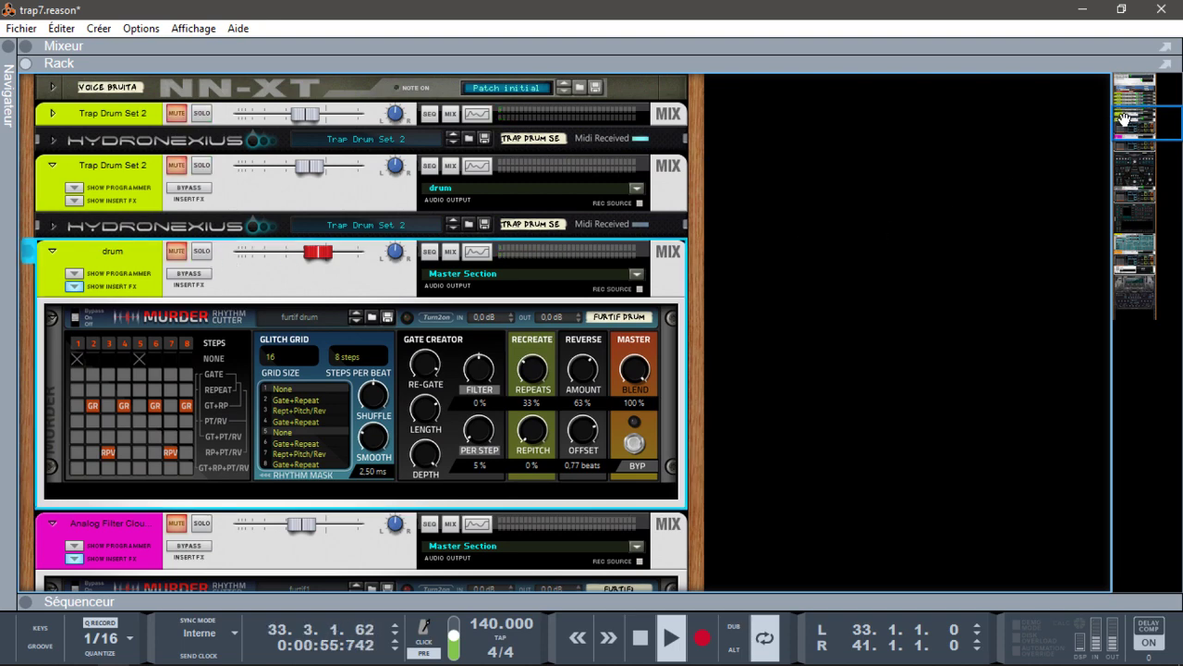
drag(1125, 119, 1130, 190)
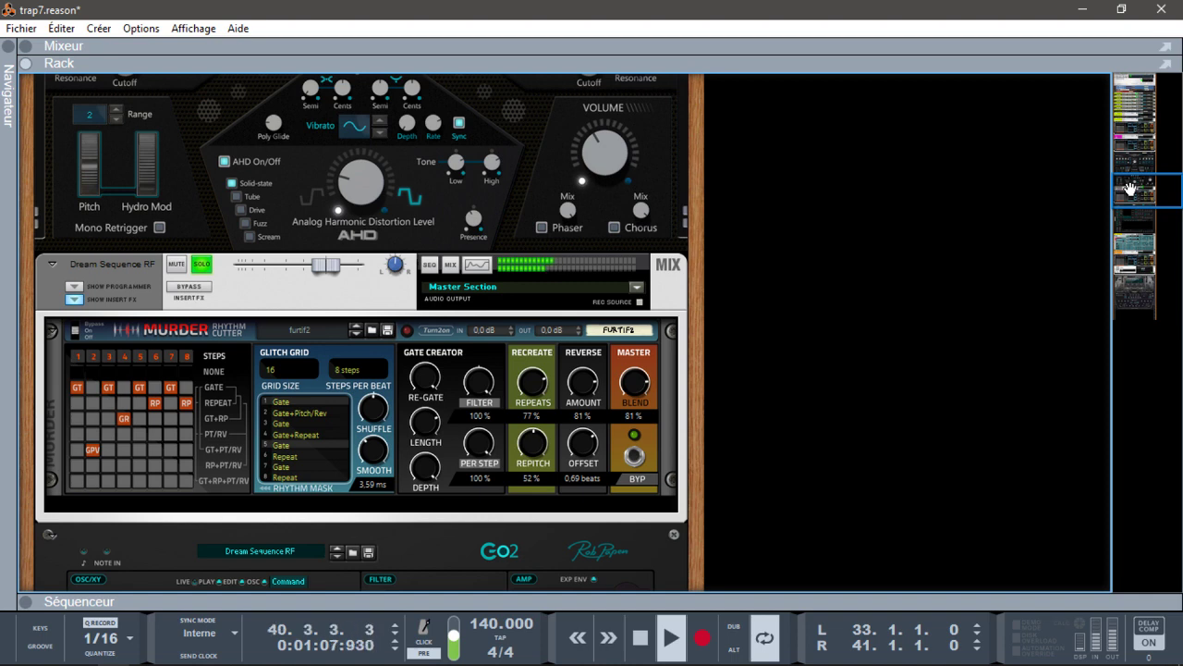
key(space)
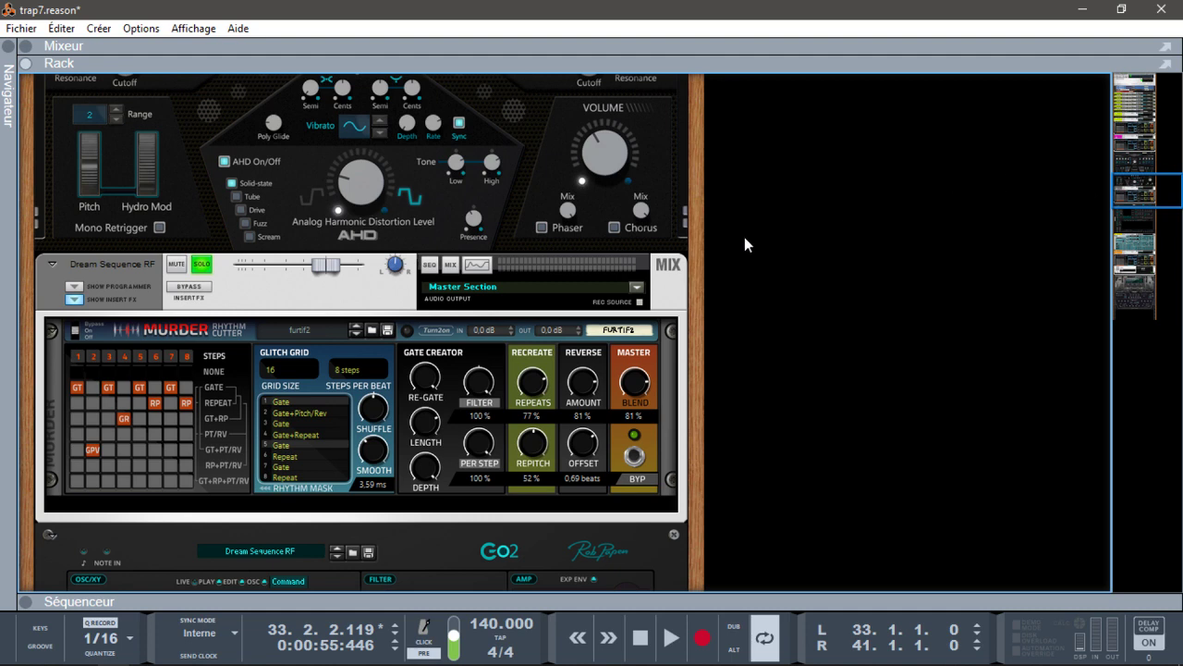
Step: Turn off Dream Sequence RF's solo, solo the Be 2020 Toy Bell channel, and switch off its PanCake2 effect
click(202, 264)
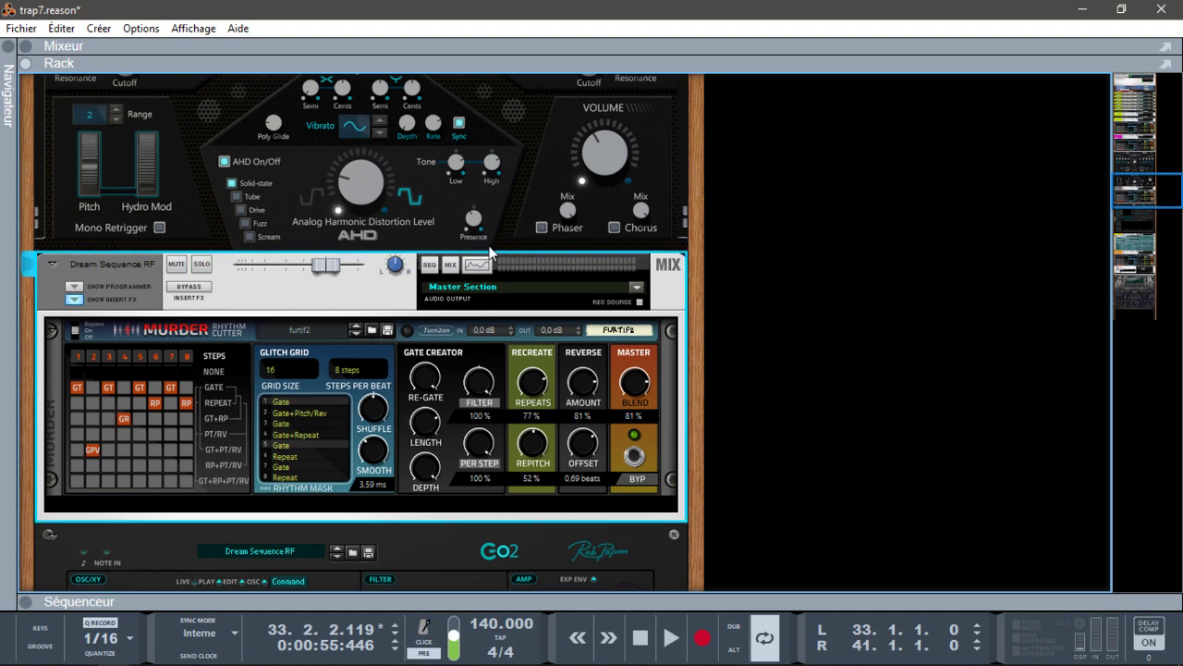
drag(1154, 185, 1171, 255)
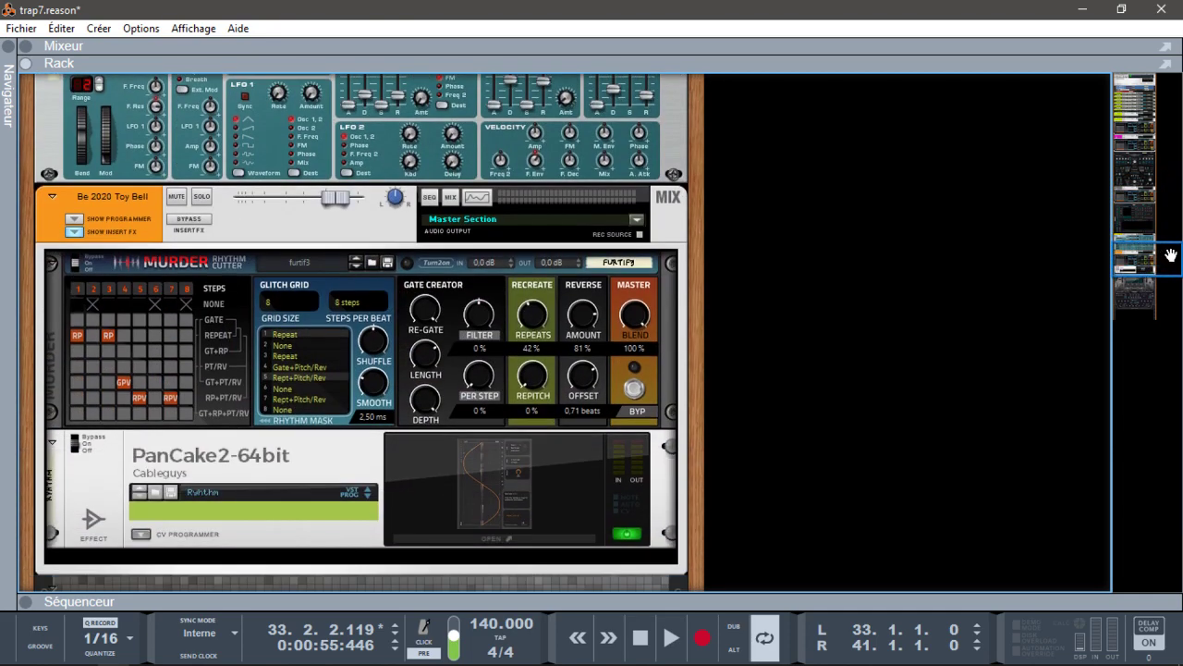
click(198, 198)
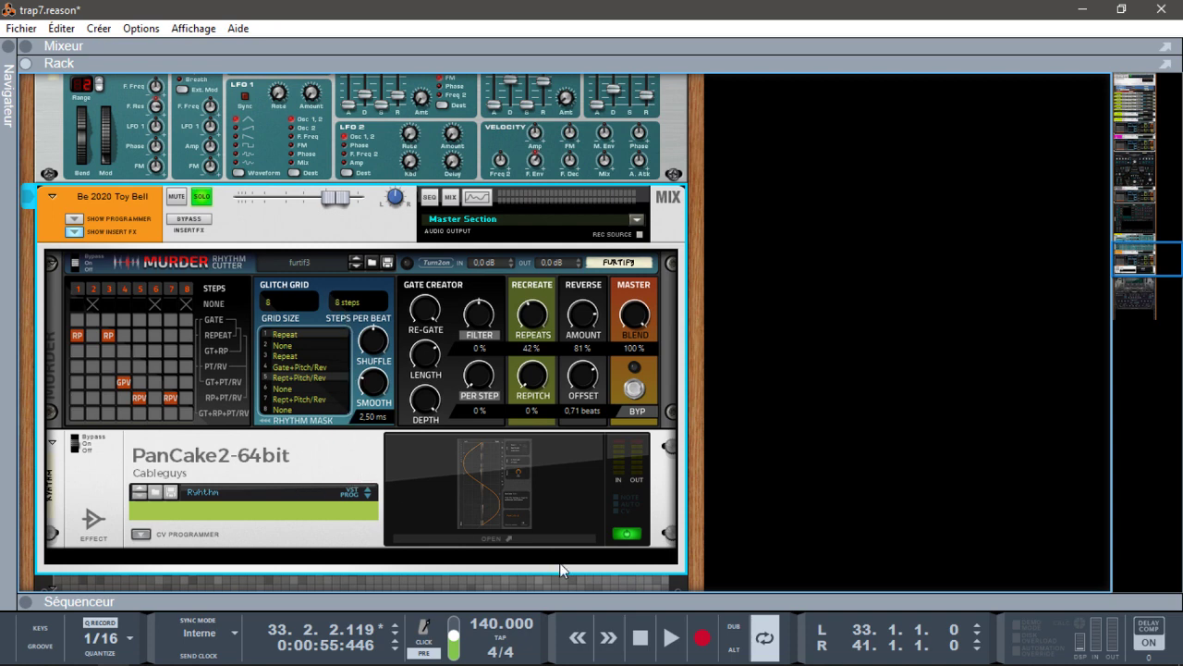
click(627, 533)
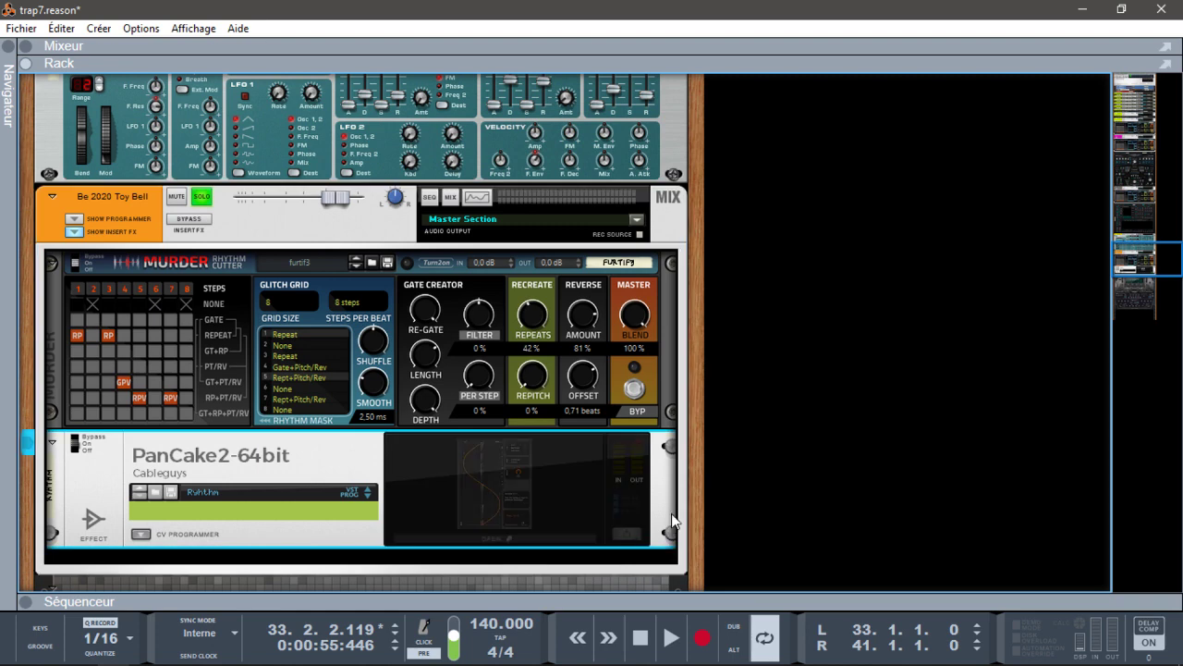
Step: Play the soloed bell briefly, and move the loop to bars 17 to 32 in the sequencer
key(space)
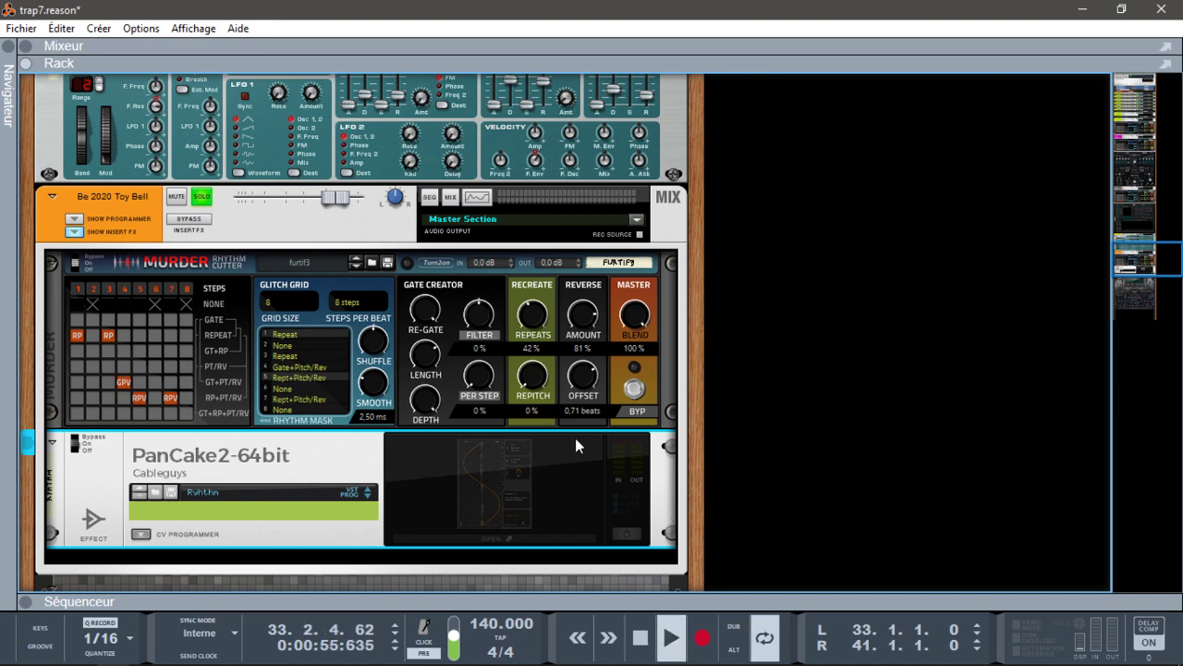
key(space)
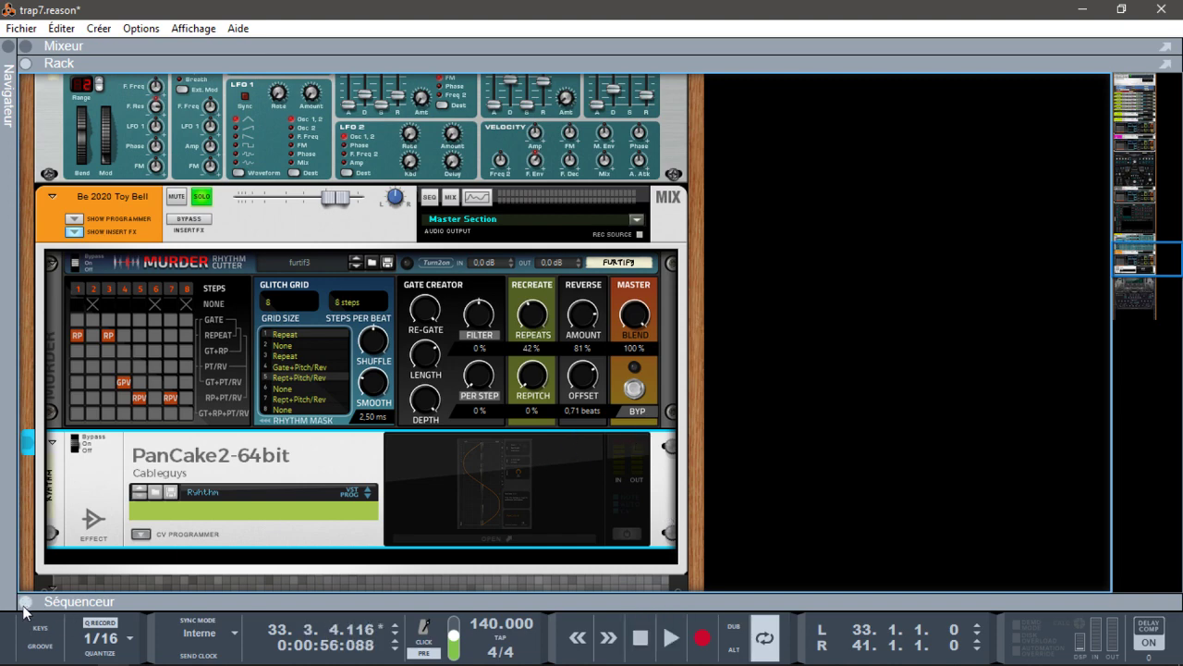
click(24, 603)
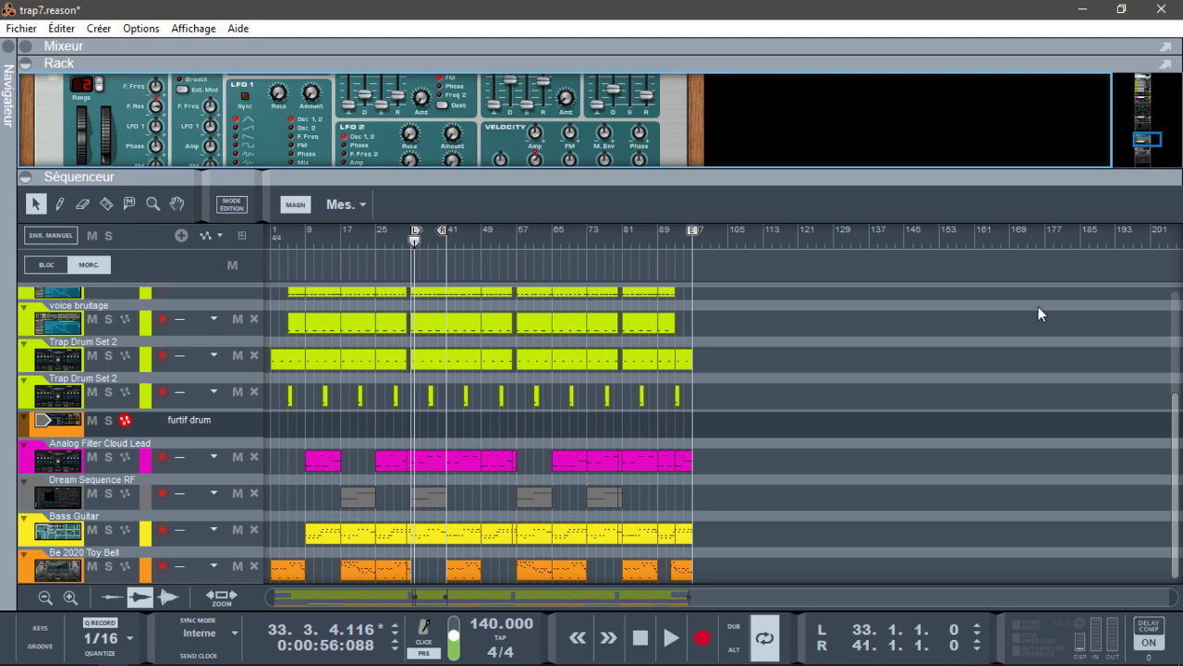
mouse_move(412, 235)
mouse_down()
mouse_move(332, 236)
mouse_move(342, 231)
mouse_up()
drag(439, 231, 401, 229)
key(KP_1)
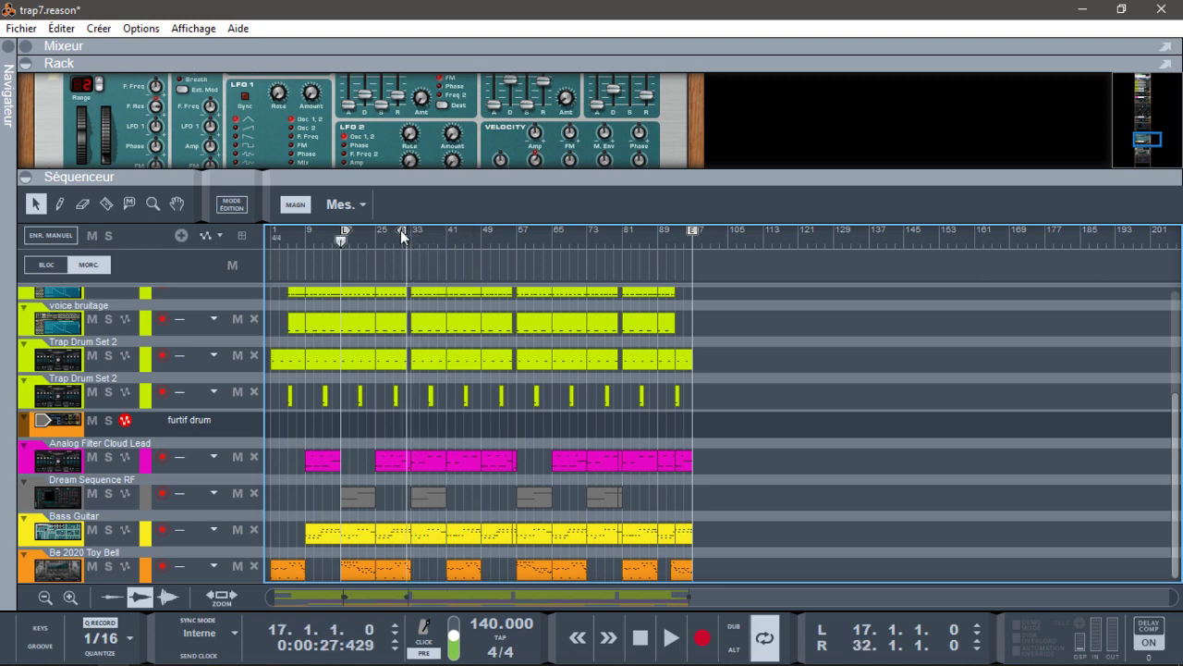
Step: Play the bell from bar 17 with its Murder device shown in the full-size rack, and switch PanCake2 back on
key(space)
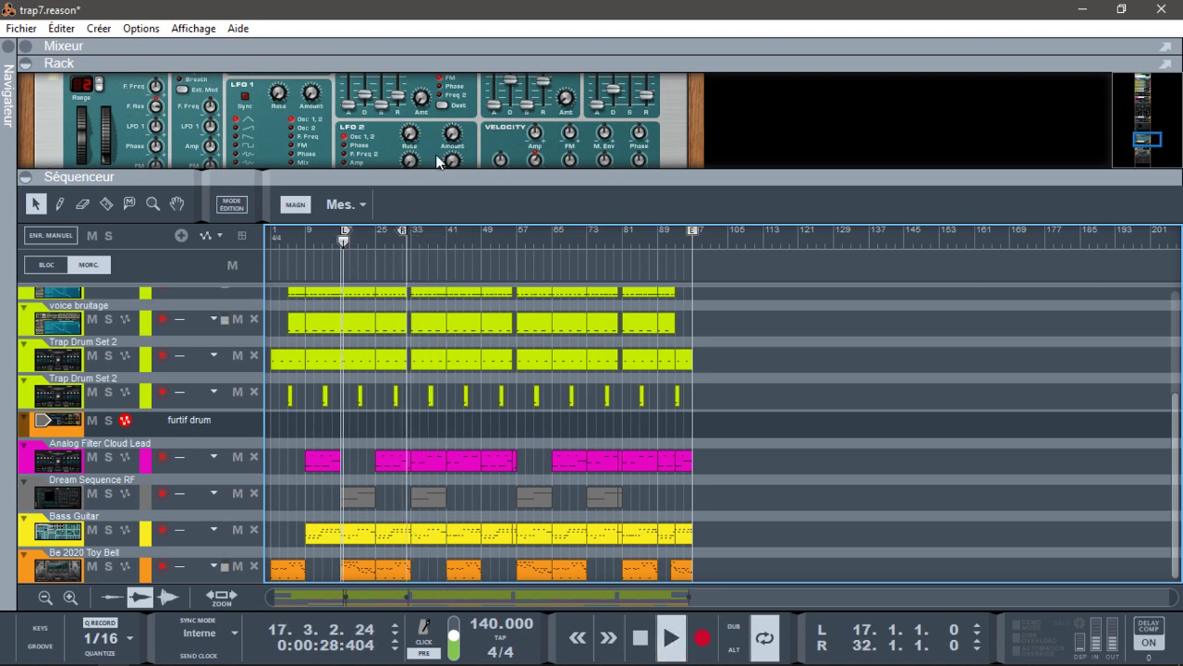
click(26, 177)
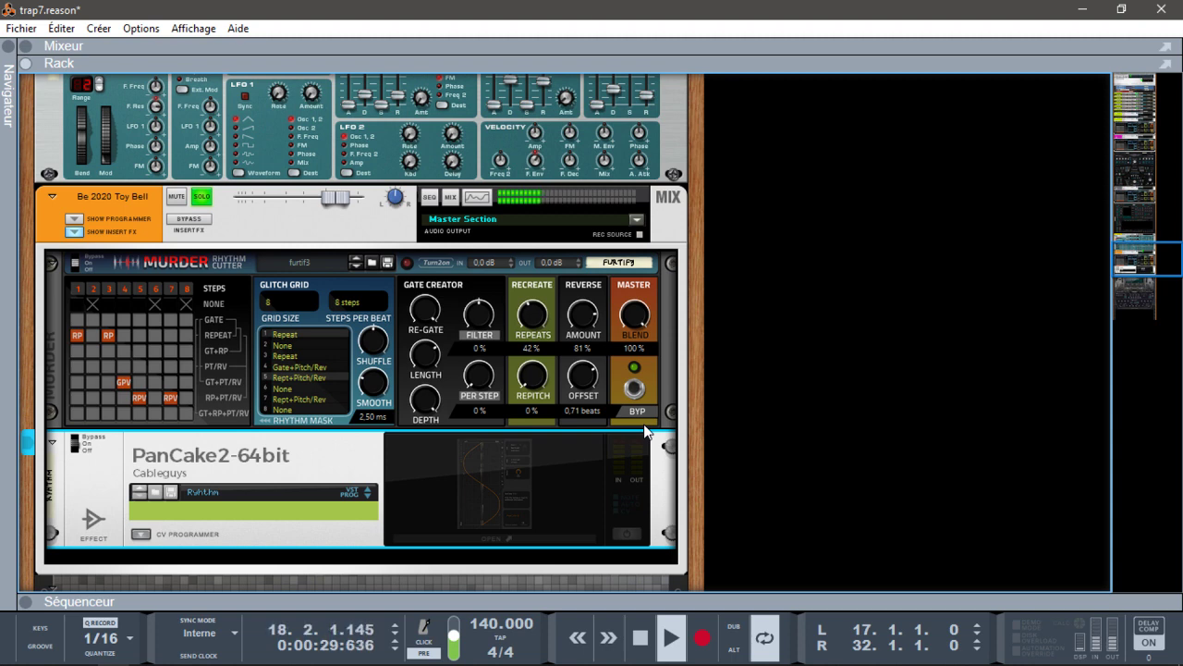
click(630, 533)
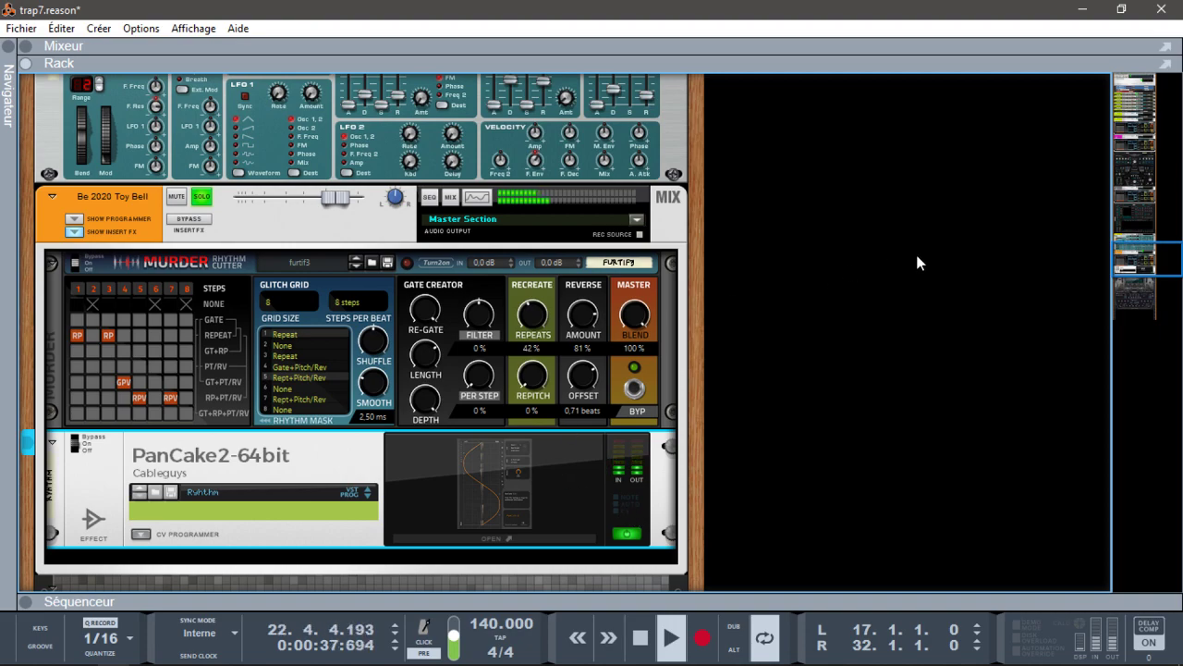
Step: Solo the drum channel together with the soloed bell, and play both with the bell's Murder device shown
drag(1125, 257, 1077, 127)
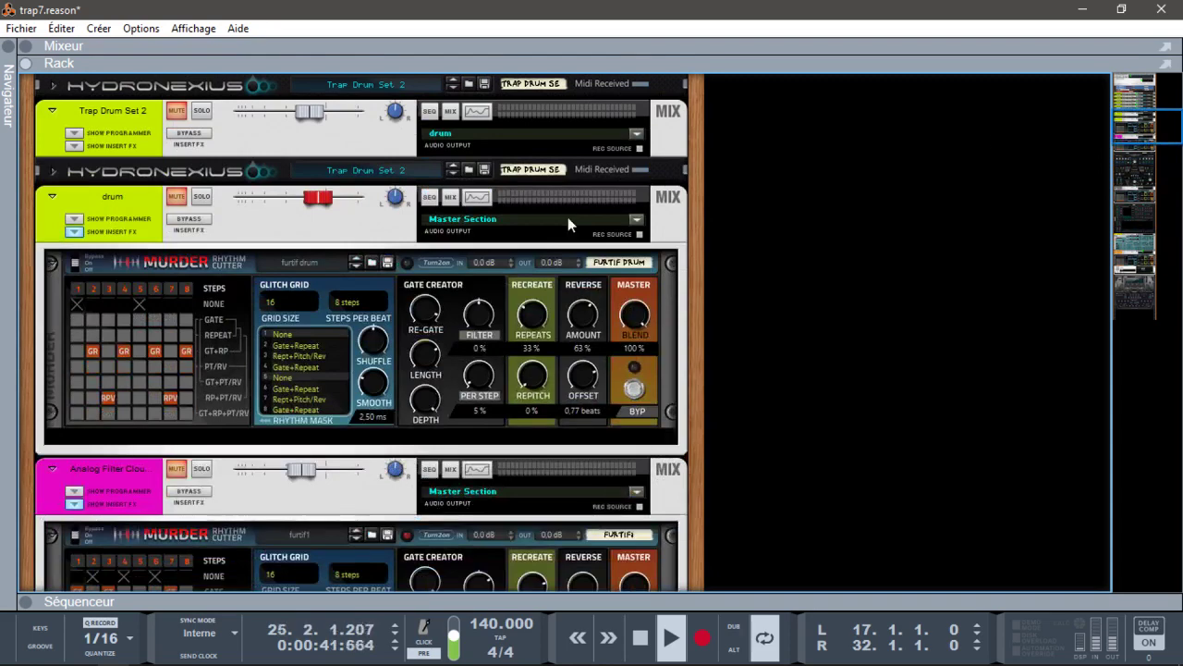
click(201, 197)
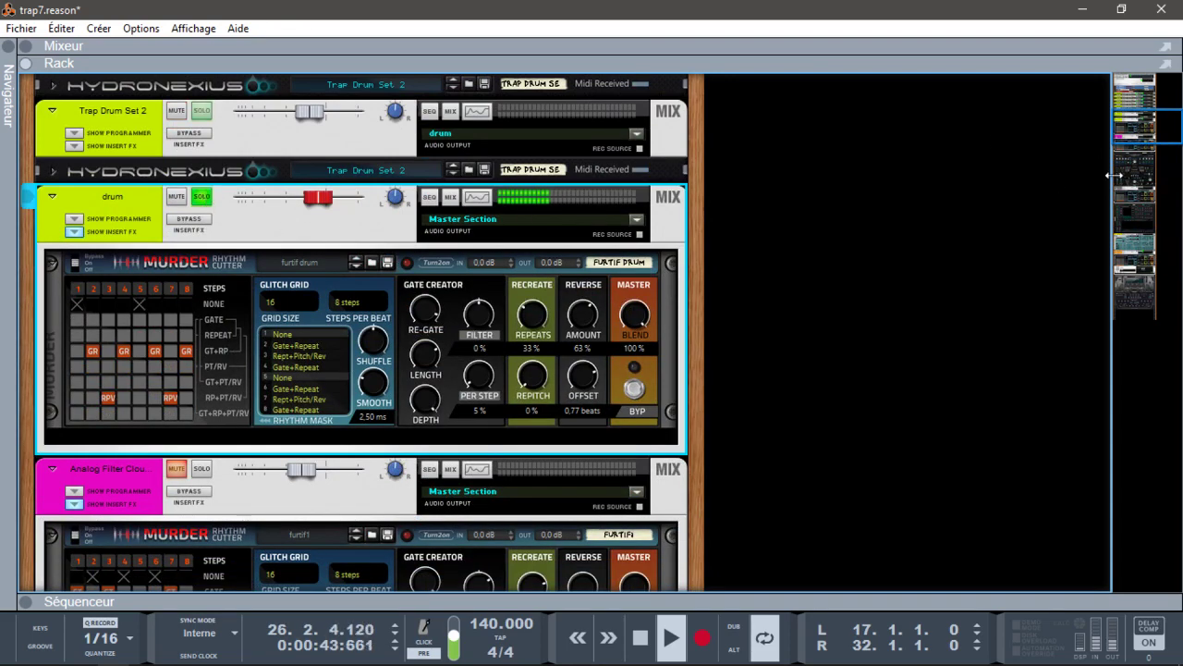
drag(1153, 135, 1170, 267)
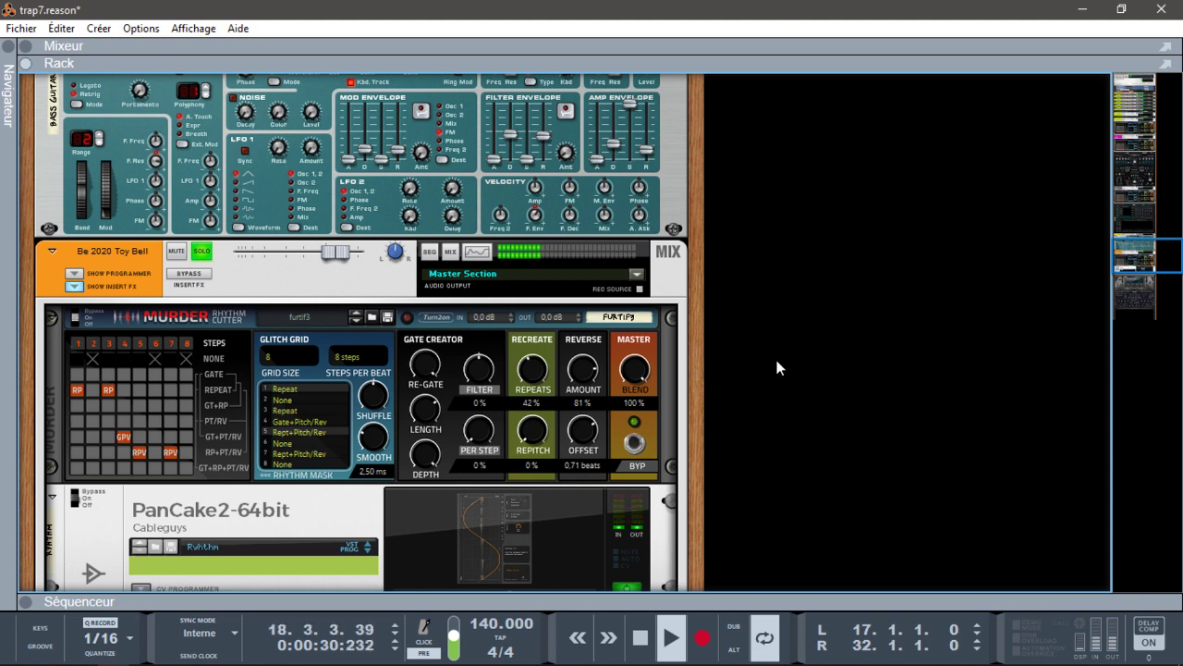
Step: Try a Repitch of 63 % on the bell's Murder device during playback, and set it back to 0 %
drag(531, 433, 523, 399)
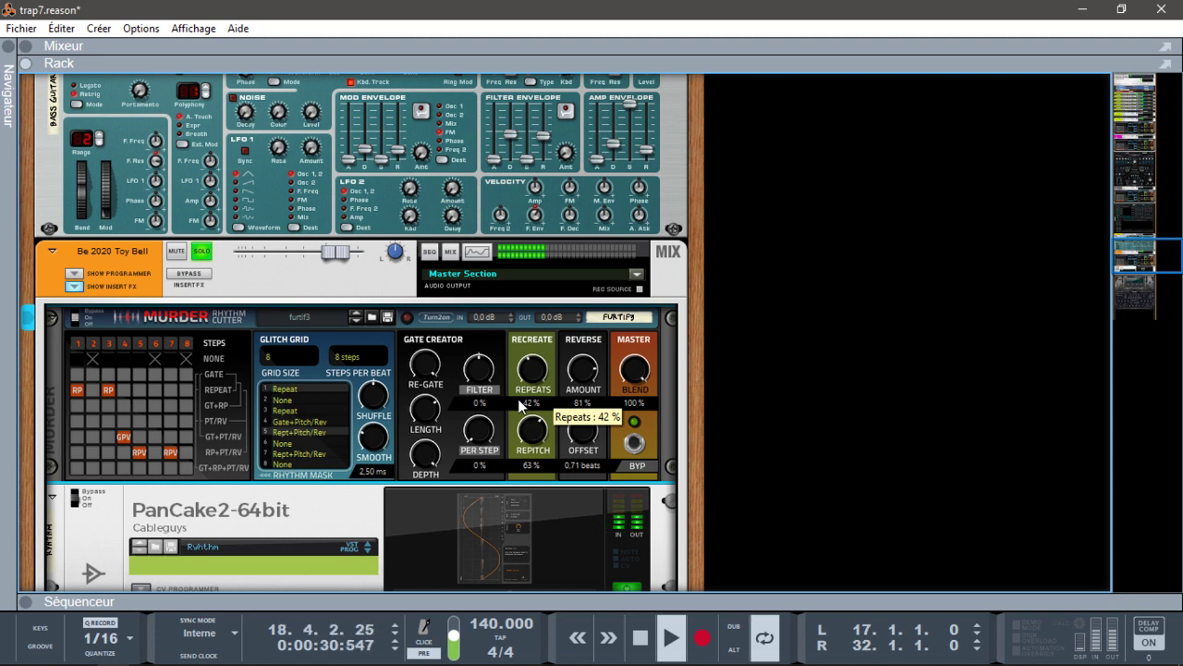
key(space)
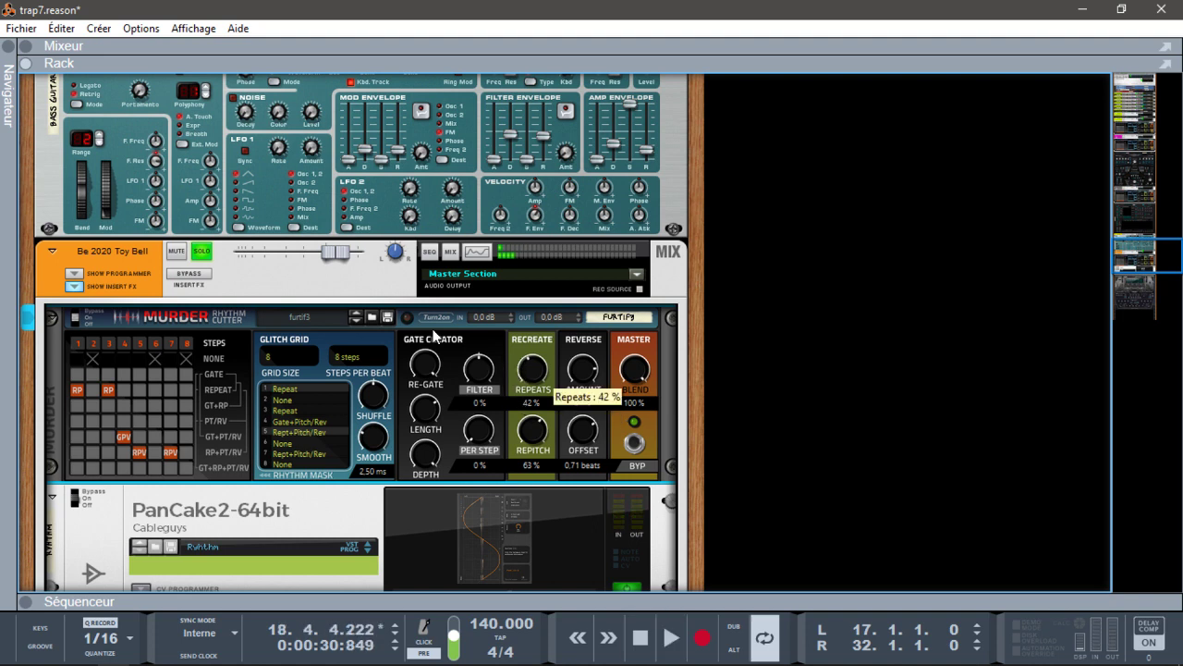
drag(537, 418, 505, 471)
Step: Turn off the solo on both the Be 2020 Toy Bell and drum channels
click(202, 254)
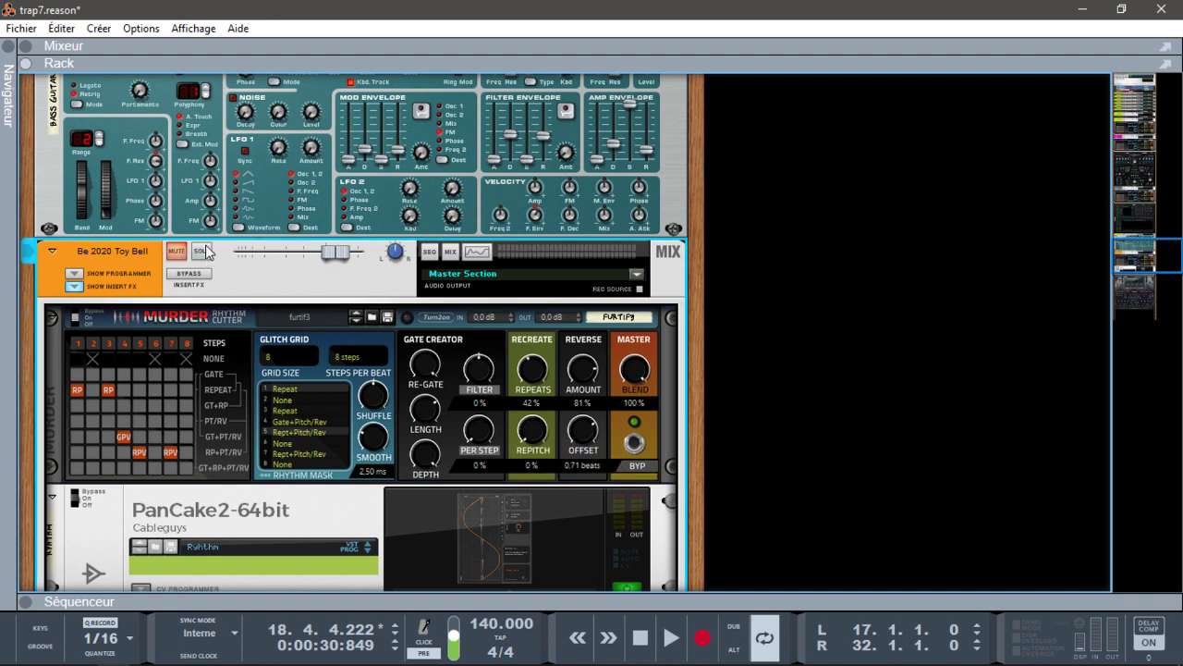
drag(1141, 263, 1061, 98)
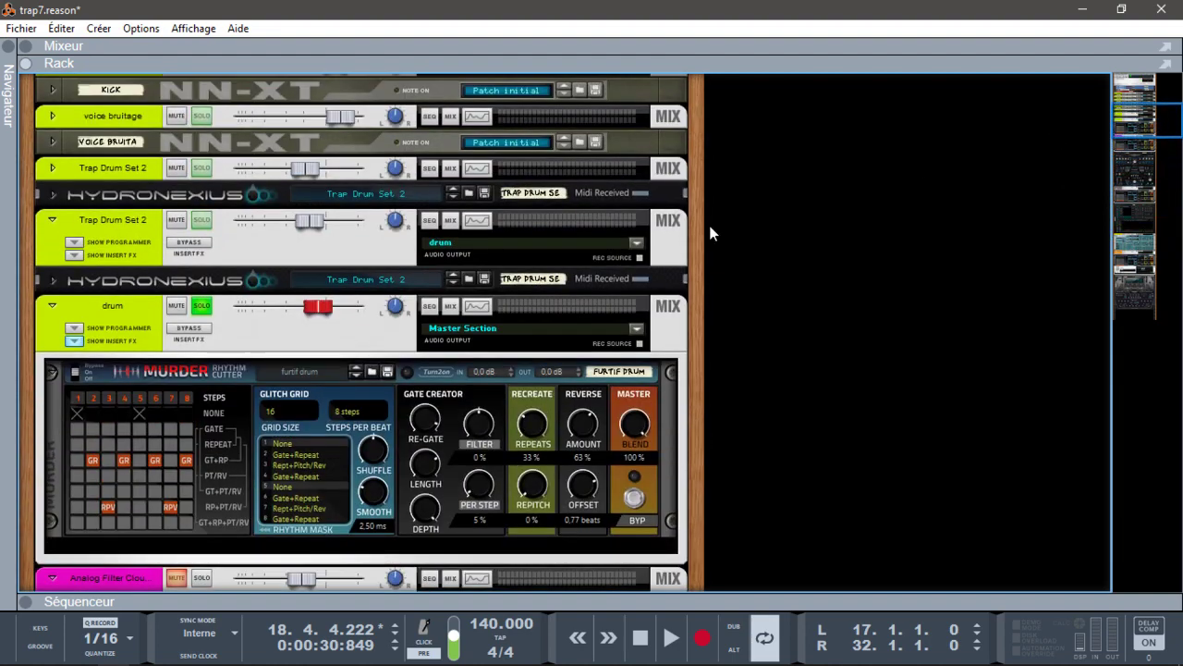
click(206, 306)
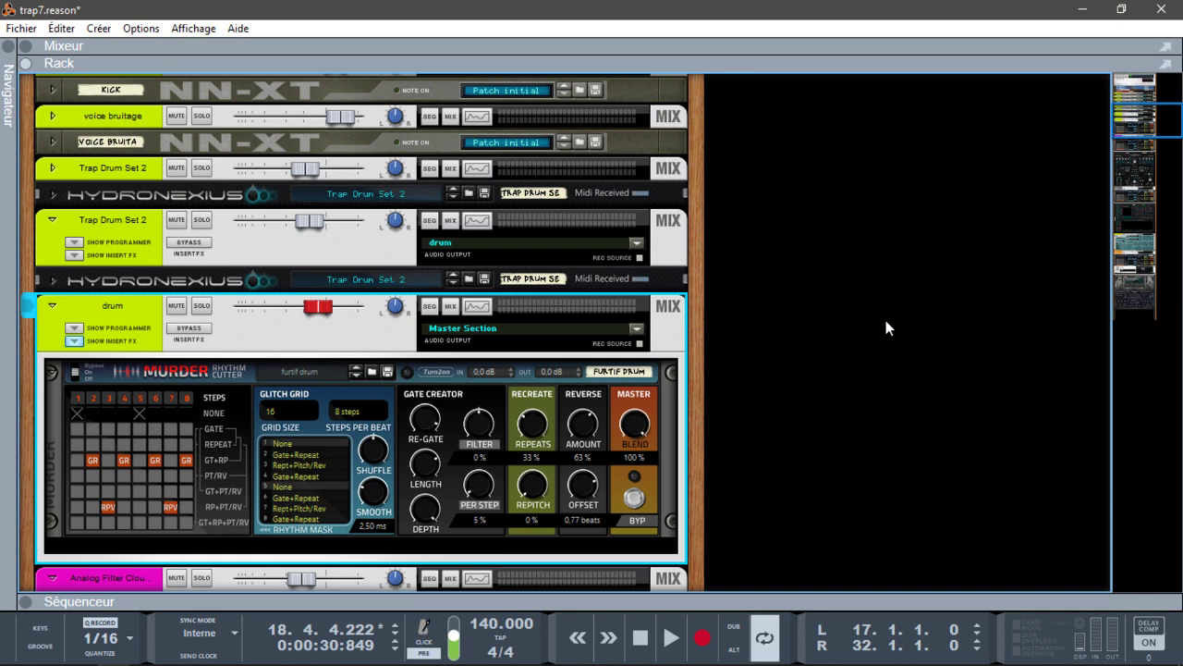
Step: Play the full mix from the loop start at bar 17, and stop playback
key(KP_0)
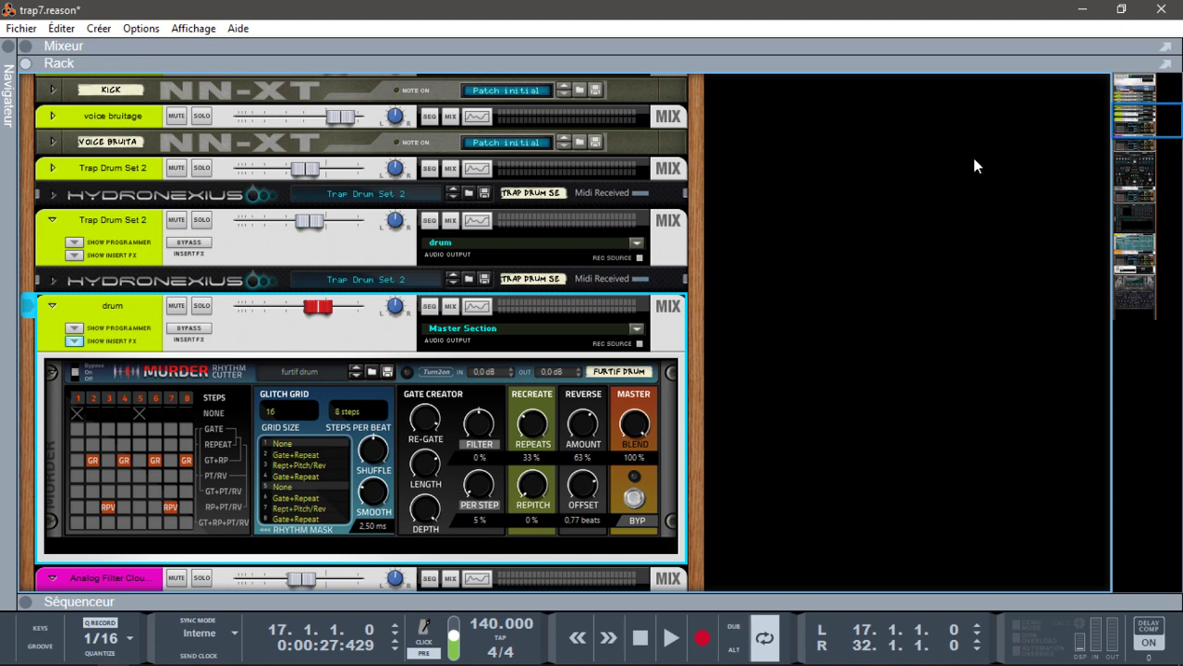
key(space)
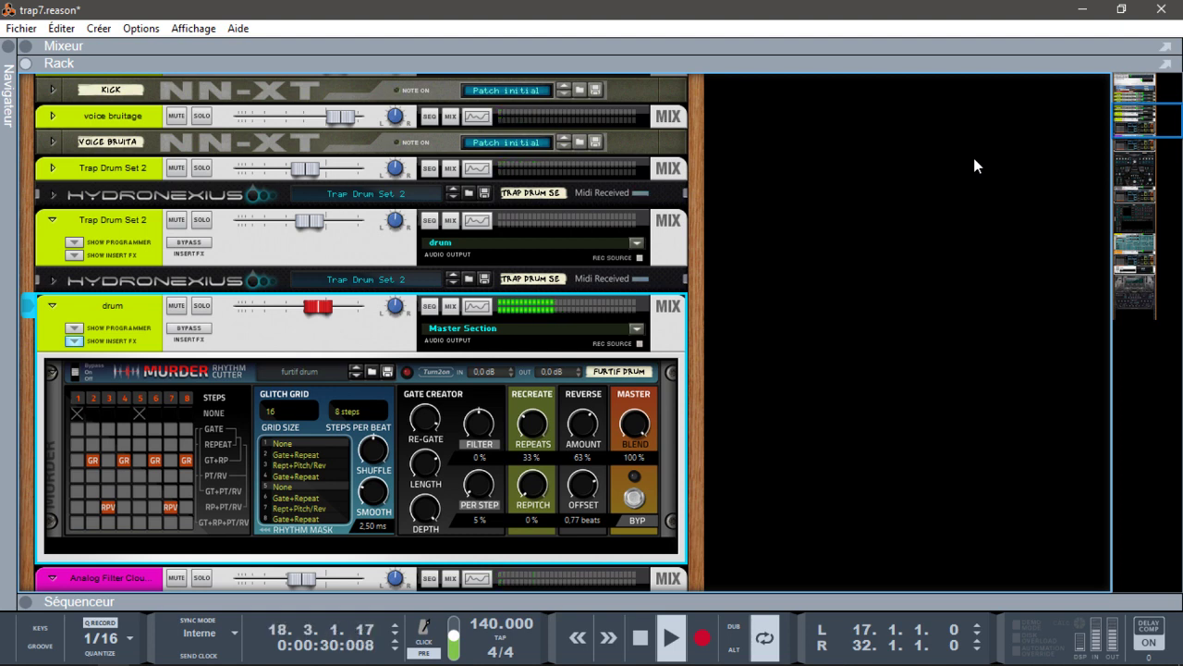
key(space)
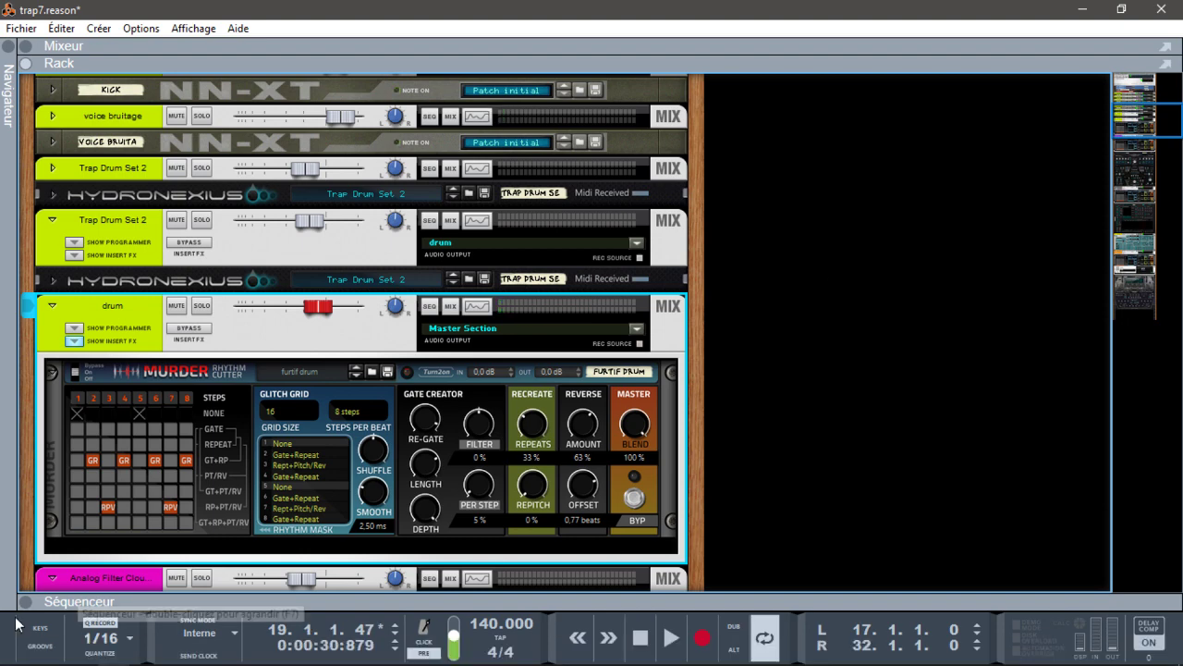
Step: Extend the sequencer loop to span bars 1 to 97, and return to the full-size rack
double_click(25, 602)
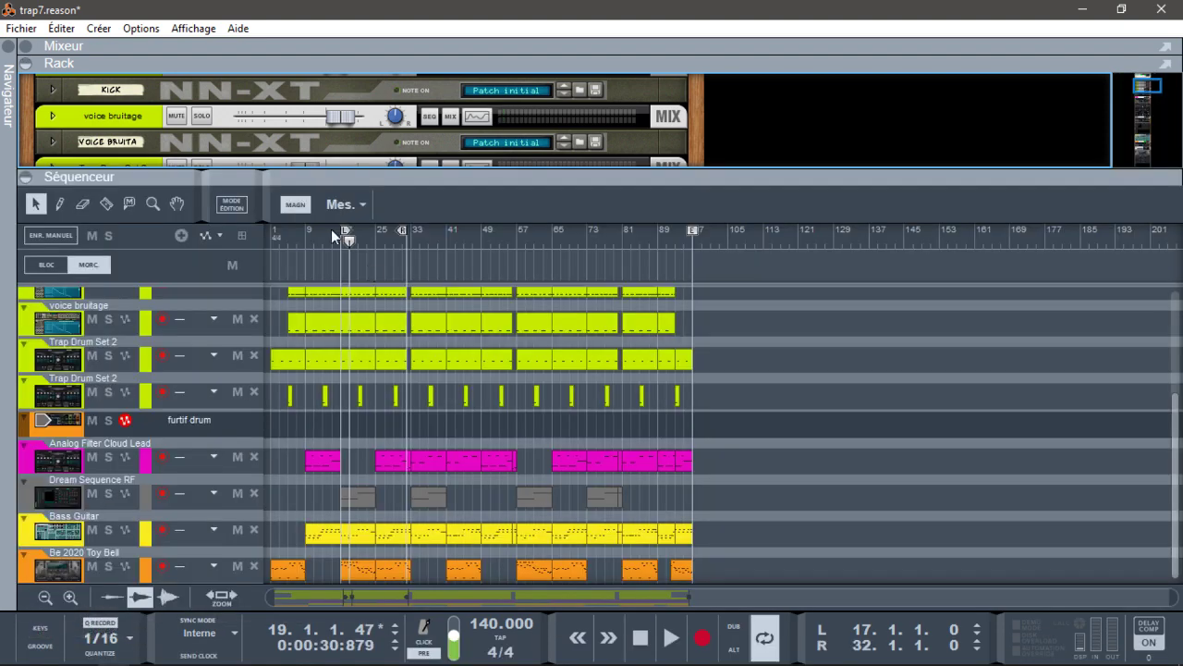
drag(344, 231, 275, 231)
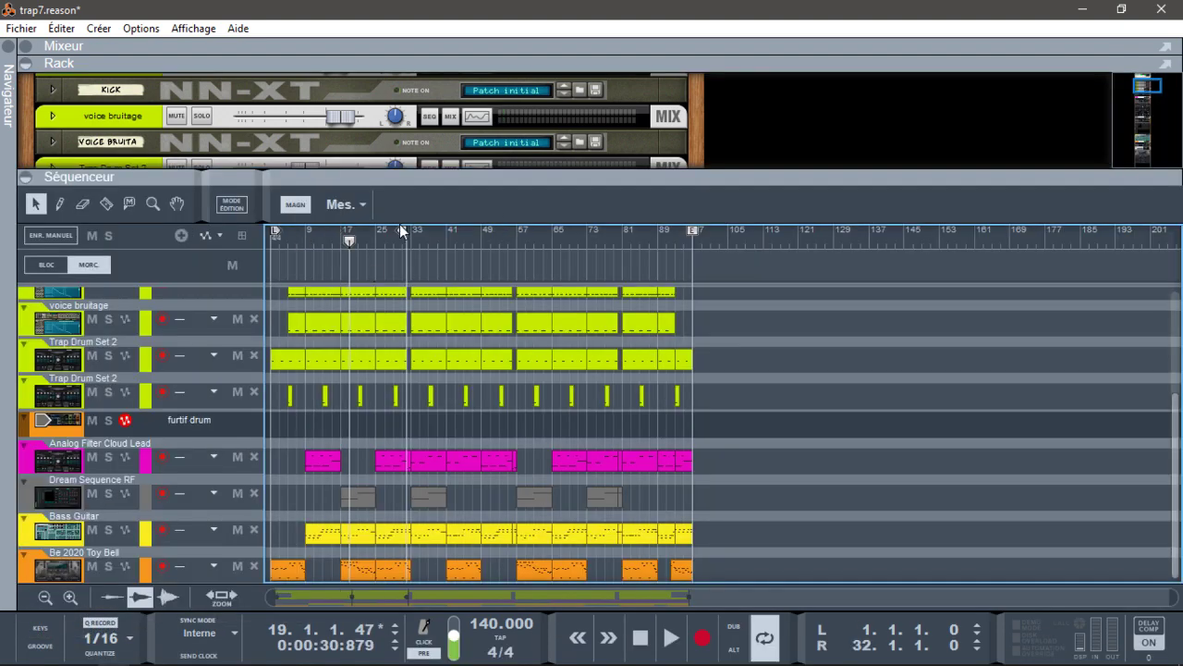
drag(405, 230, 685, 240)
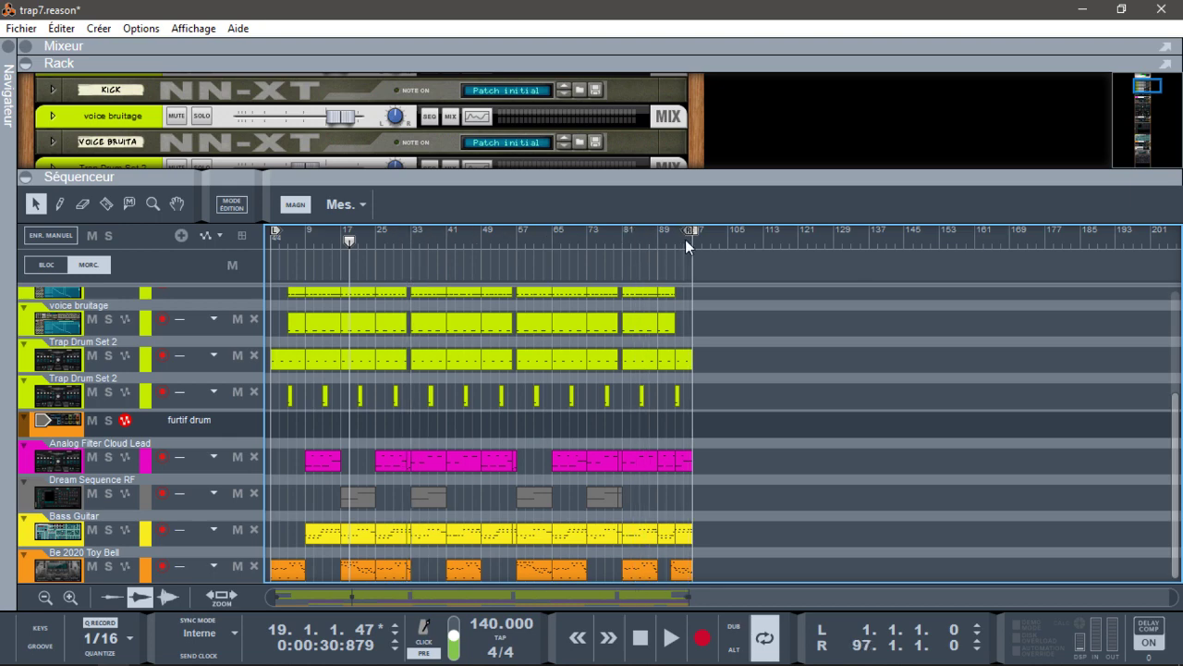
click(26, 177)
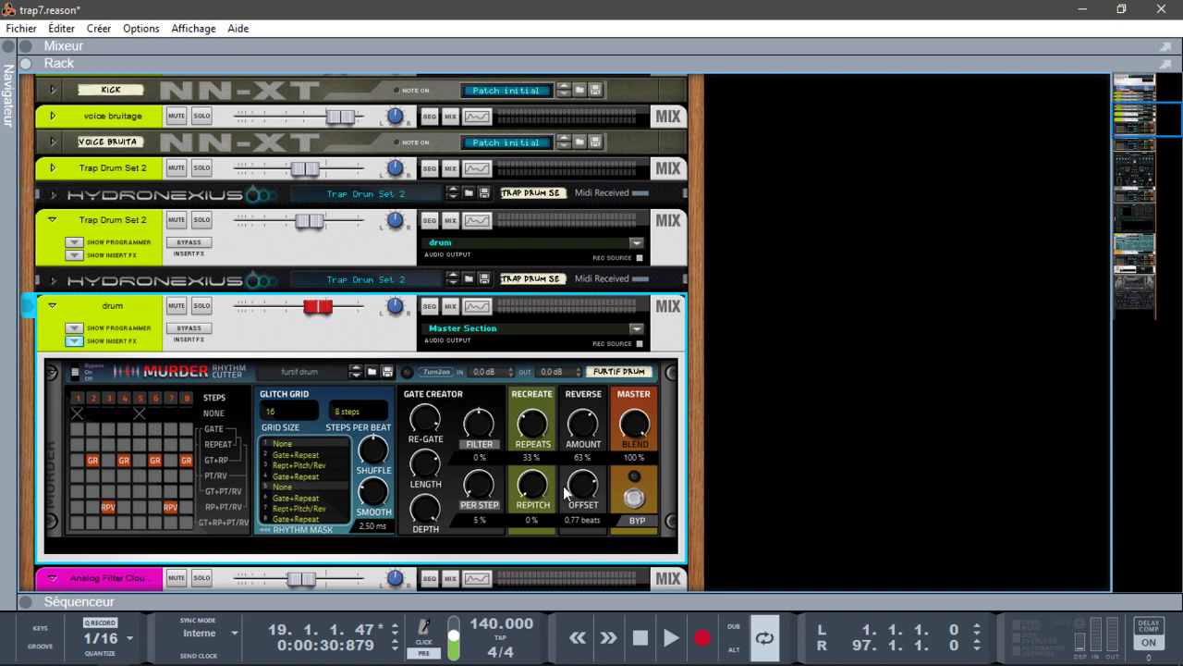
Step: Play the song from bar 1 while viewing the bell's devices and the Master Section, and stop playback
key(shift+Return)
drag(1123, 119, 1167, 278)
click(636, 331)
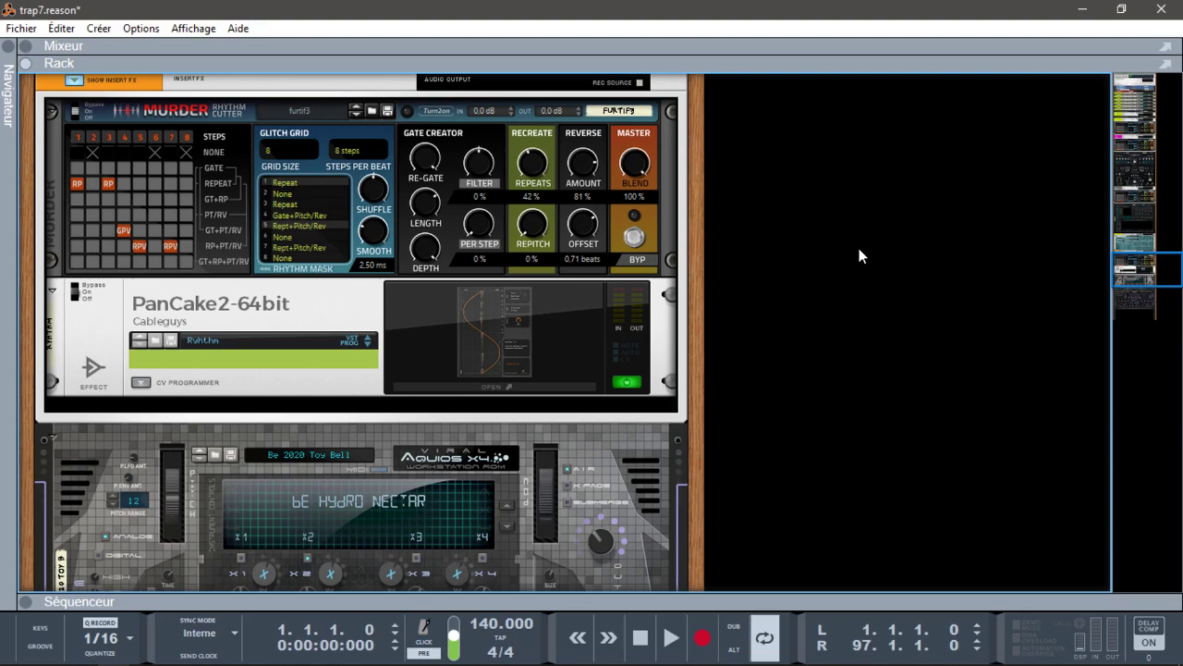
key(space)
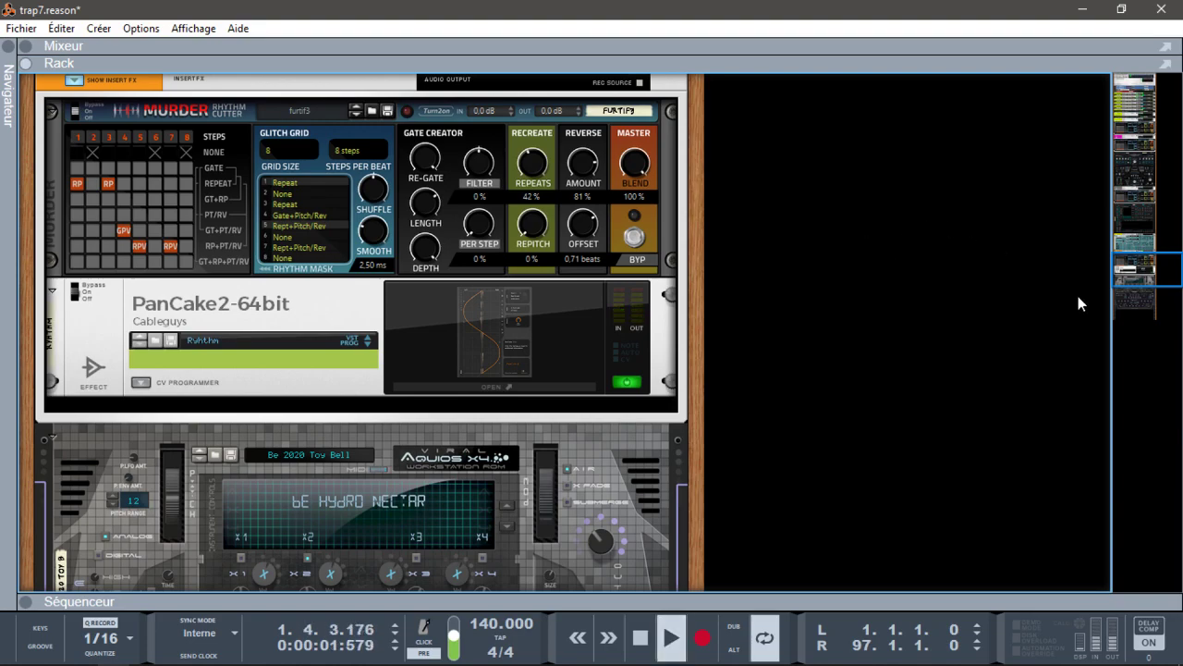
drag(1123, 274, 1112, 98)
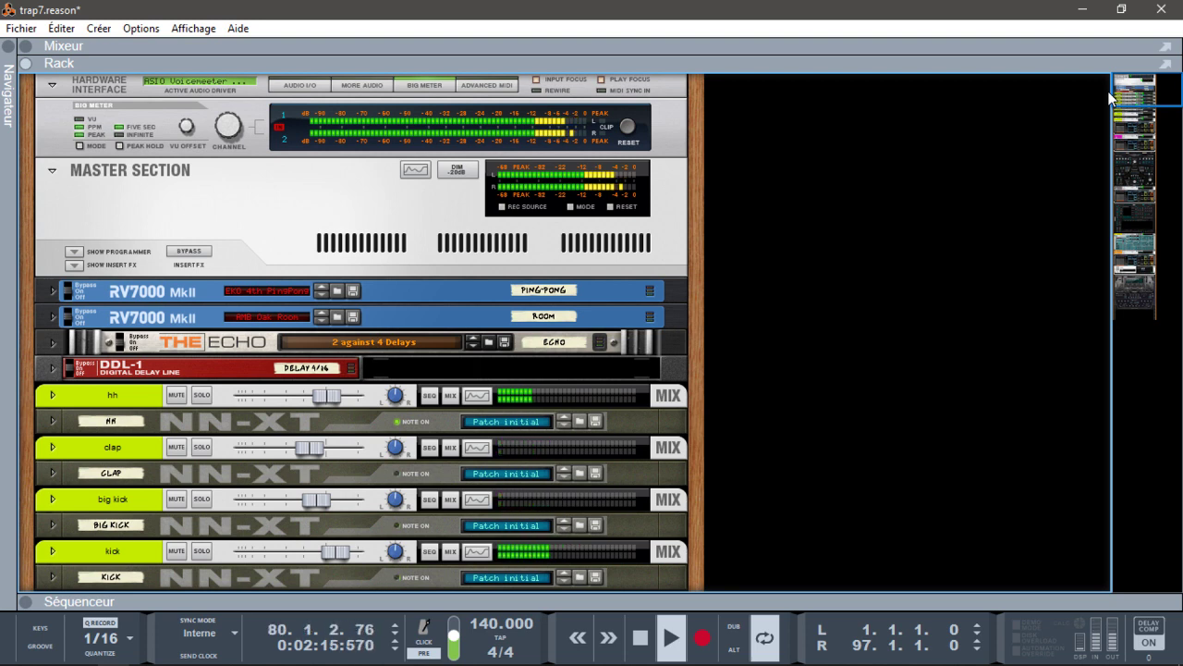
key(space)
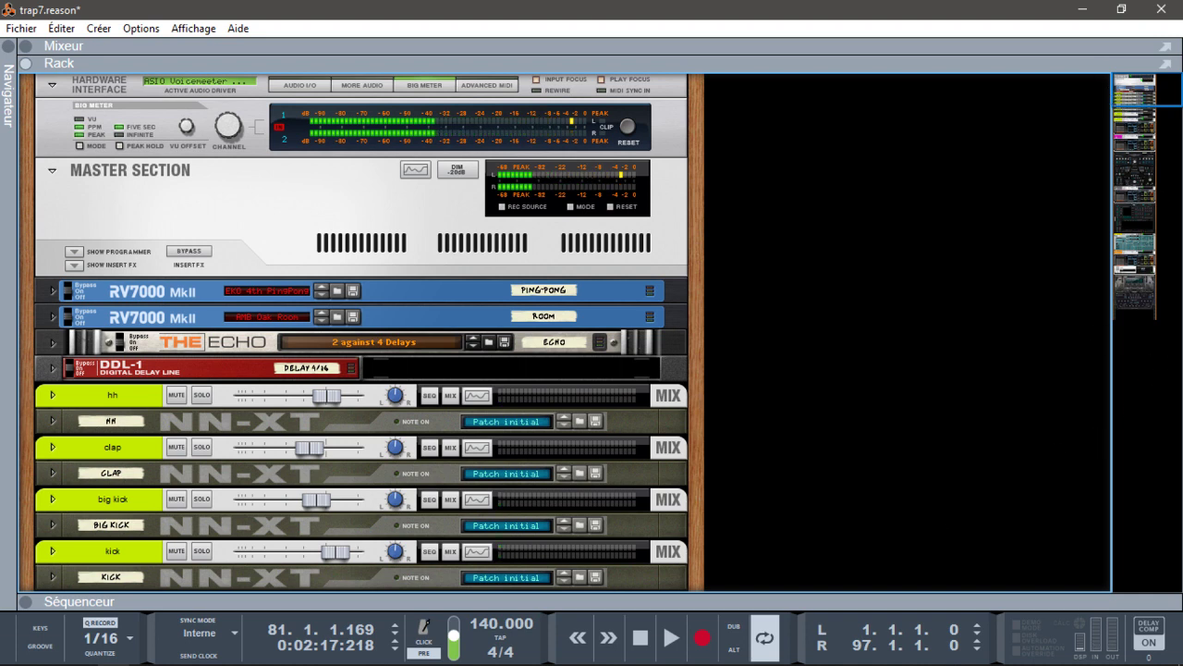
Step: Switch to the browser and show the top of the Murder RhythmCutter shop page
click(530, 653)
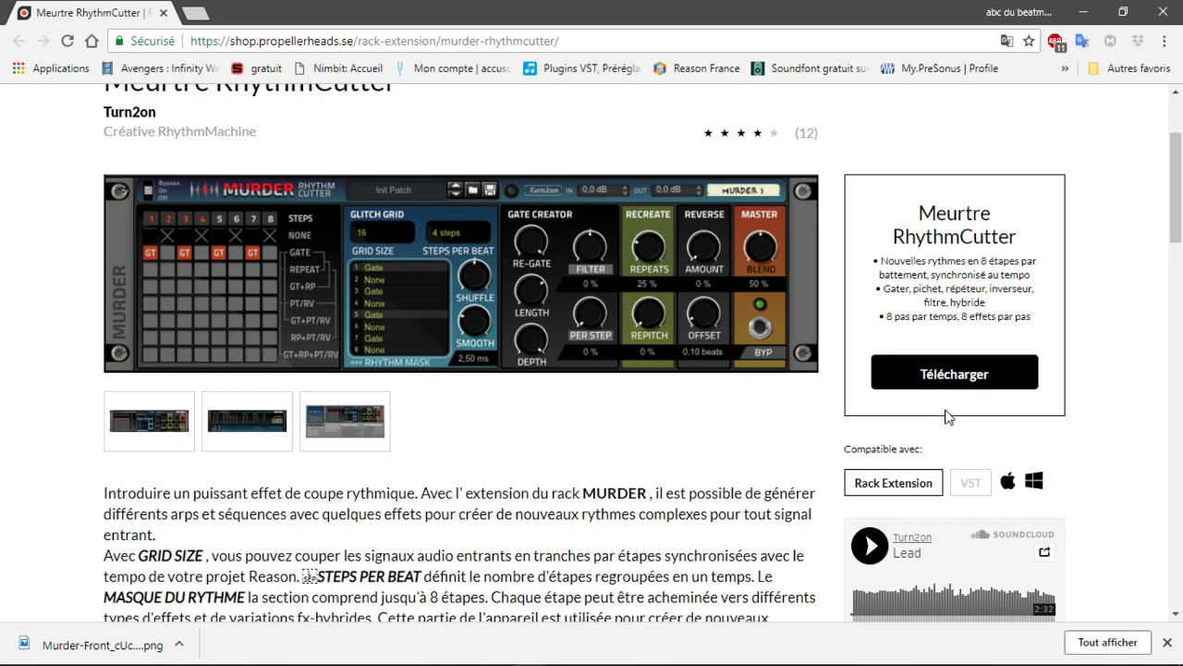
drag(1173, 216, 1174, 182)
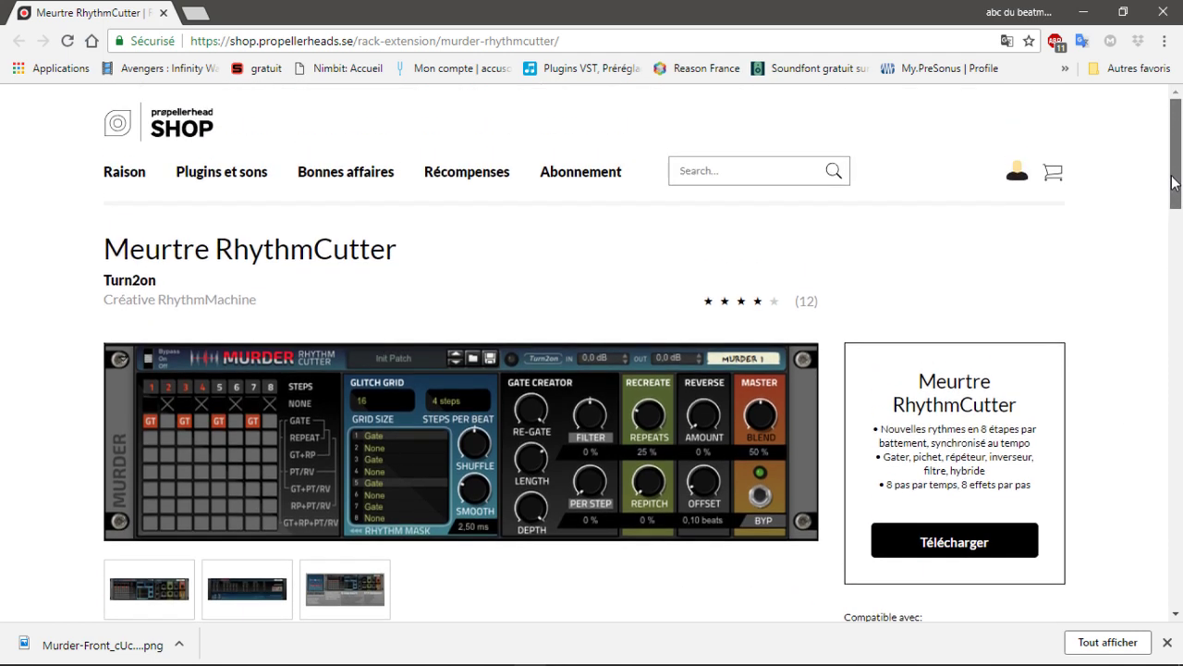